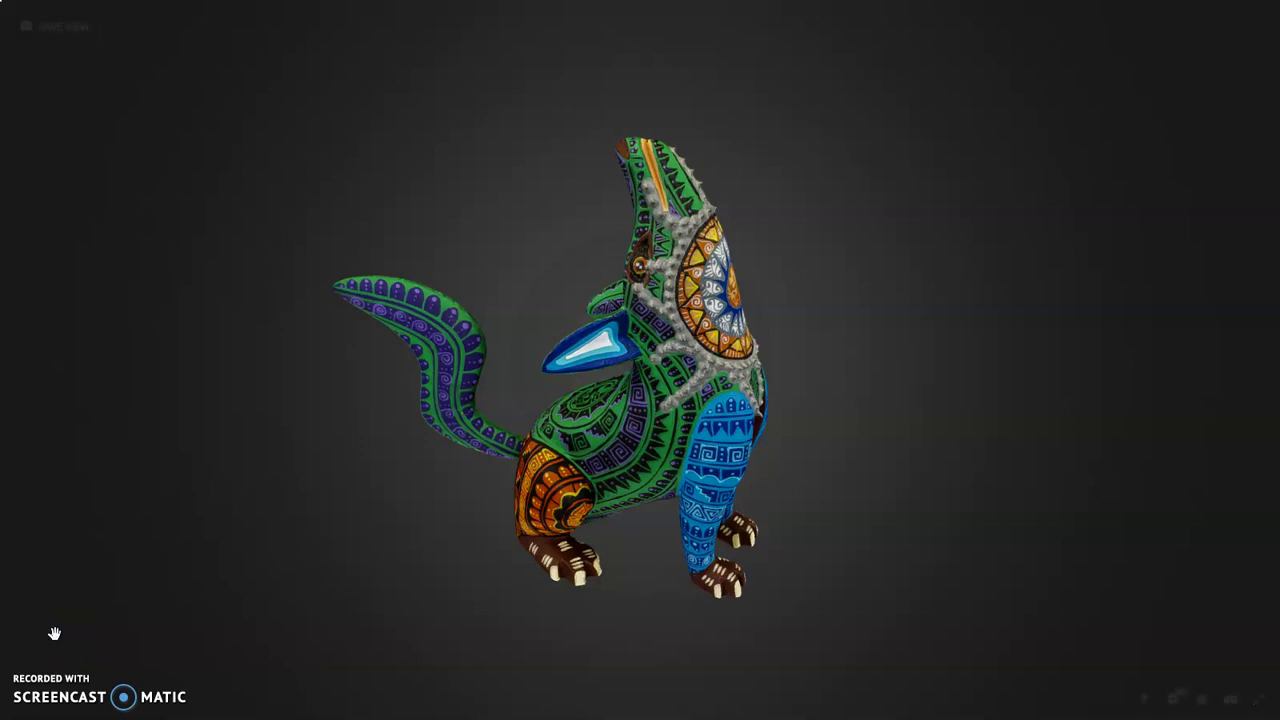
Orbit the painted coyote in Sketchfab's viewer from several angles, then leave full screen
{"action": "left_click_drag", "start_coordinate": [389, 520], "coordinate": [619, 440]}
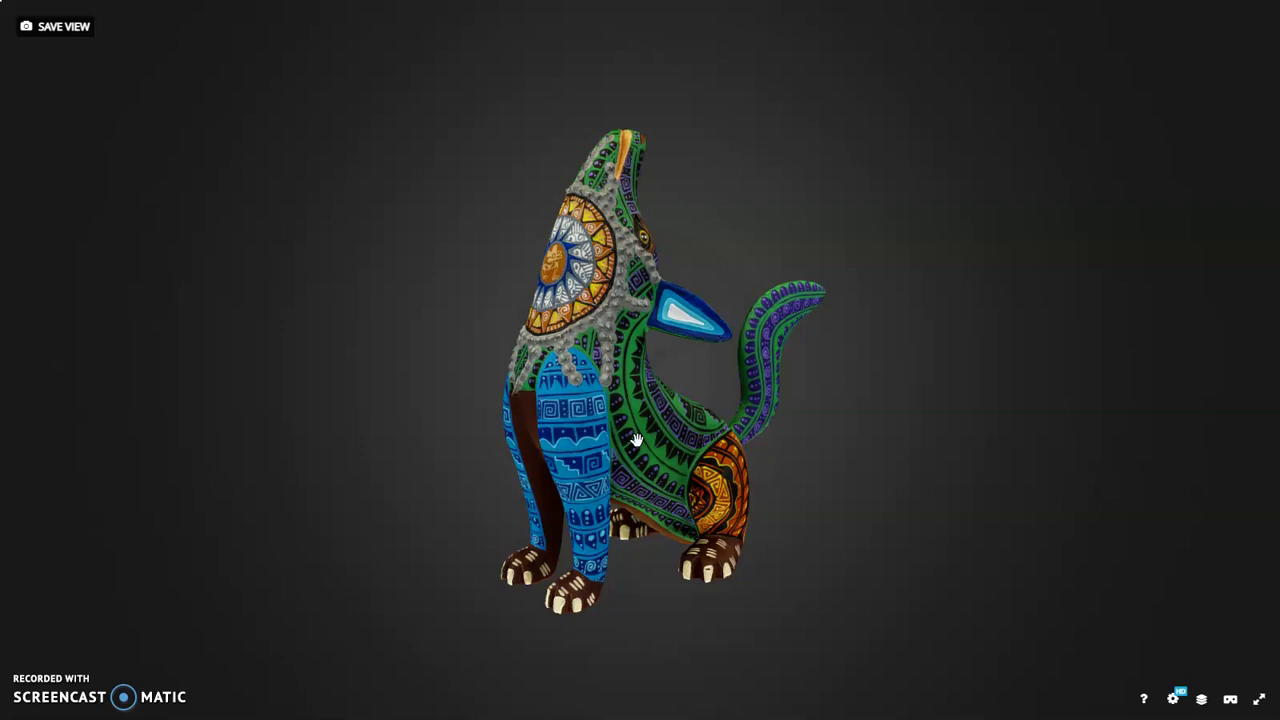
{"action": "left_click_drag", "start_coordinate": [636, 440], "coordinate": [853, 376]}
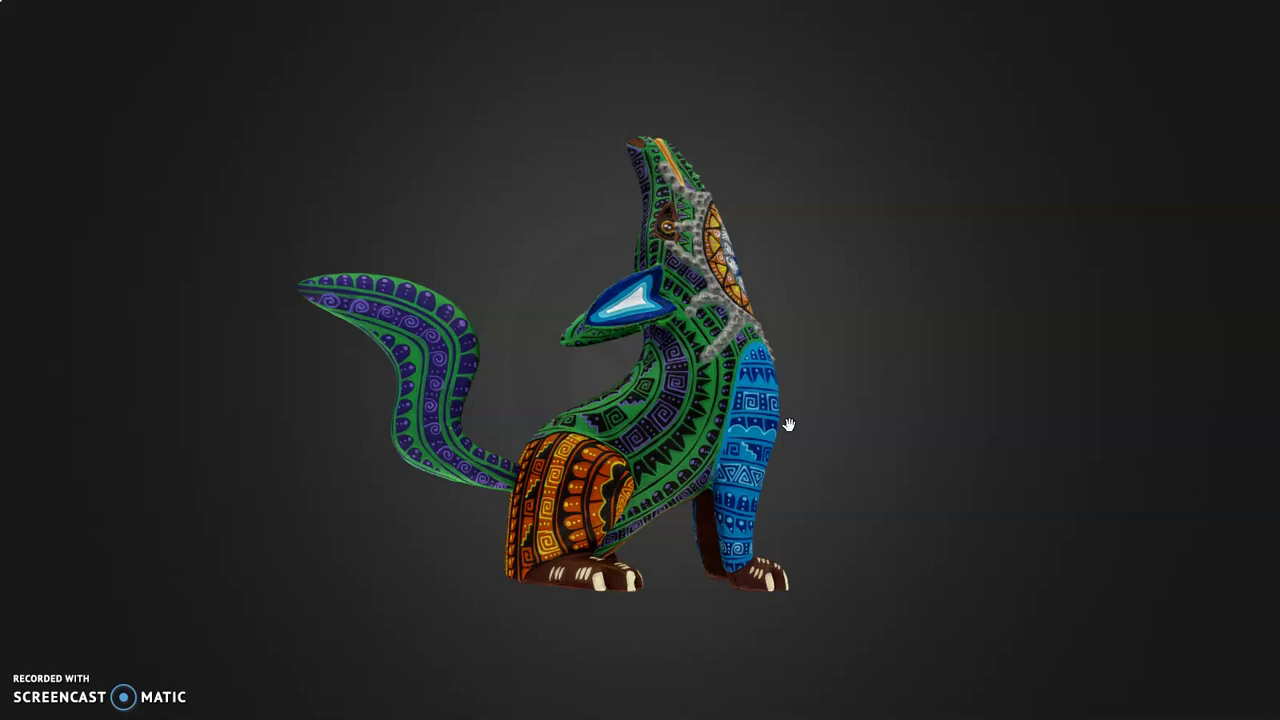
{"action": "left_click_drag", "start_coordinate": [788, 425], "coordinate": [532, 386]}
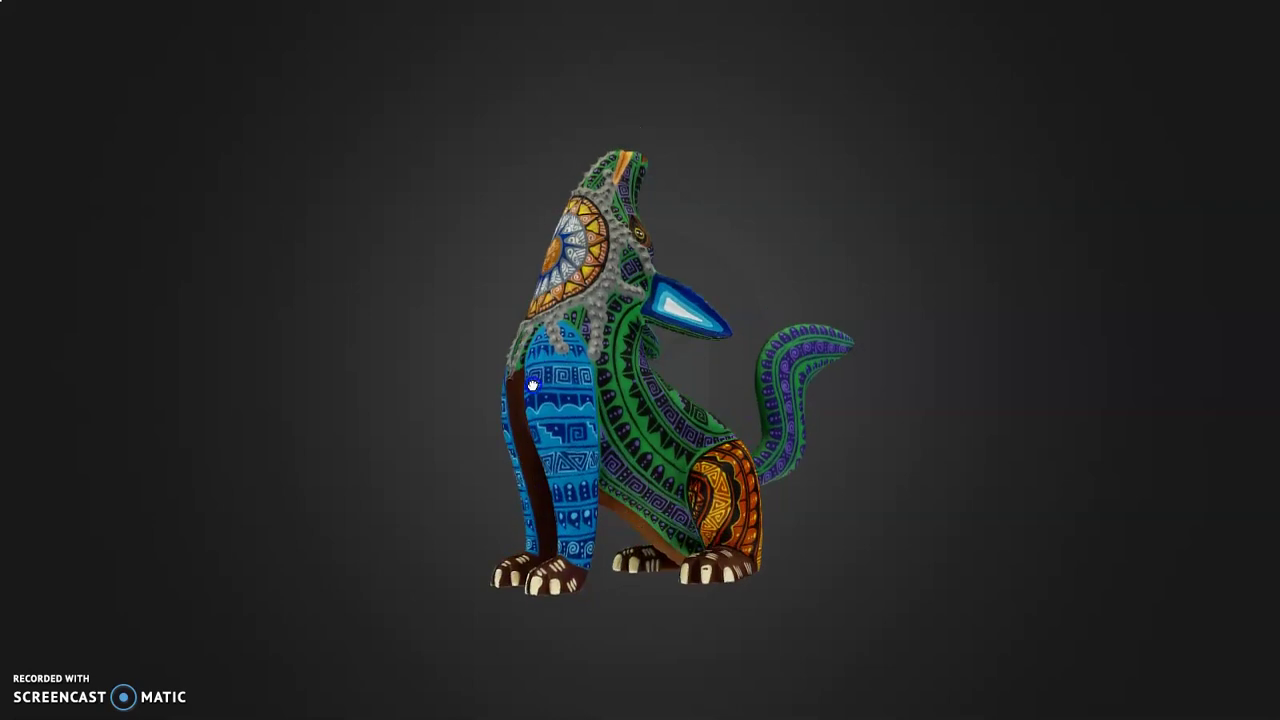
{"action": "key", "text": "Escape"}
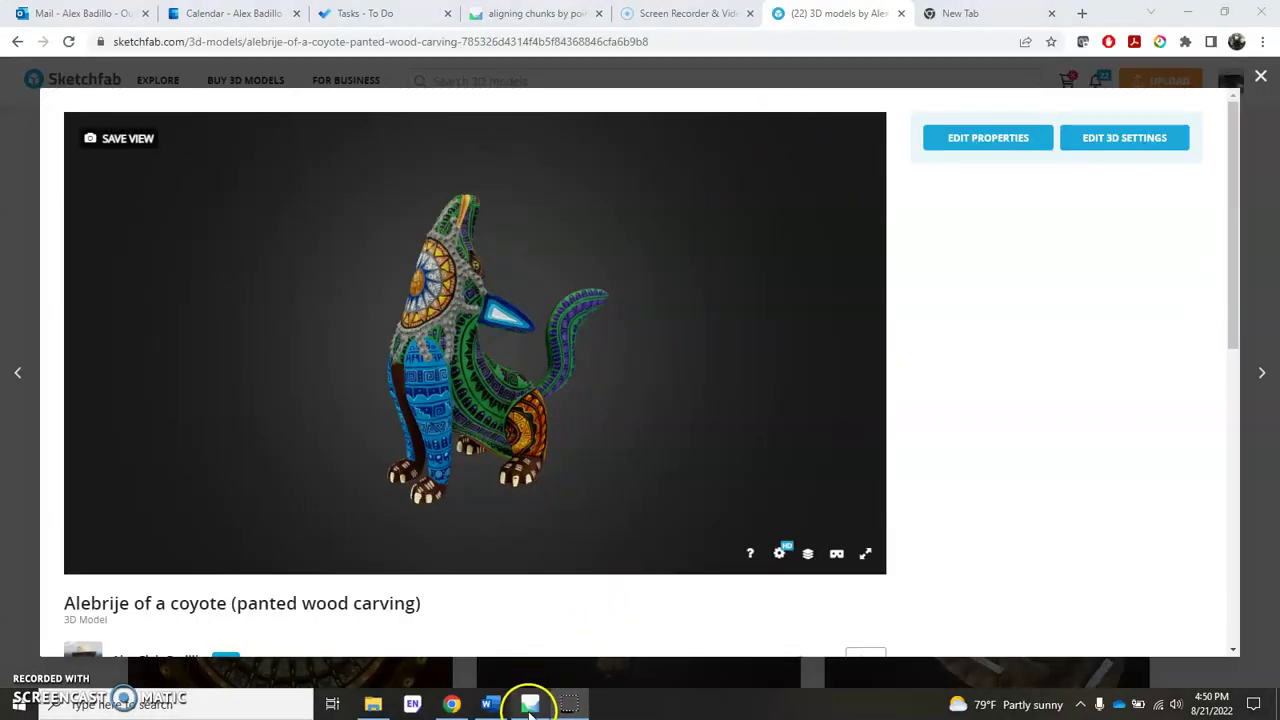
Import all 69 photos from Lobo-alebrijeDEMO/photos/bottom into Chunk 1 via Add Photos
{"action": "left_click", "coordinate": [506, 648]}
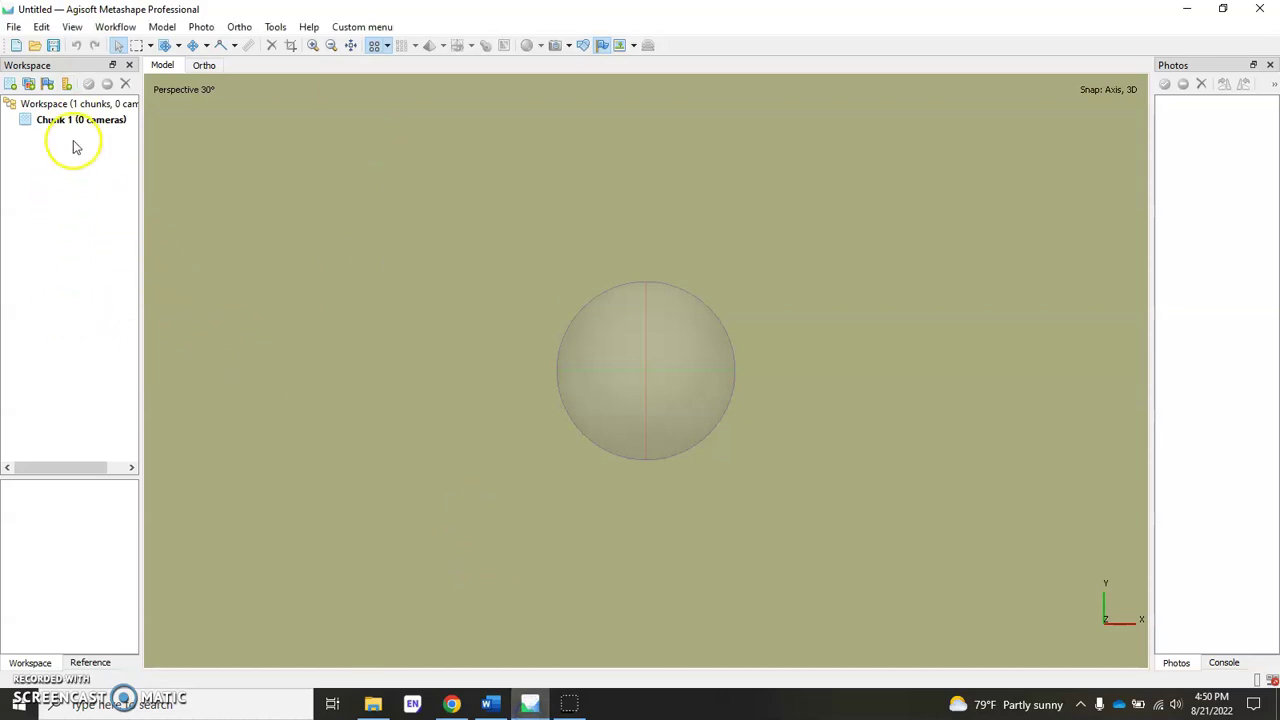
{"action": "left_click", "coordinate": [114, 28]}
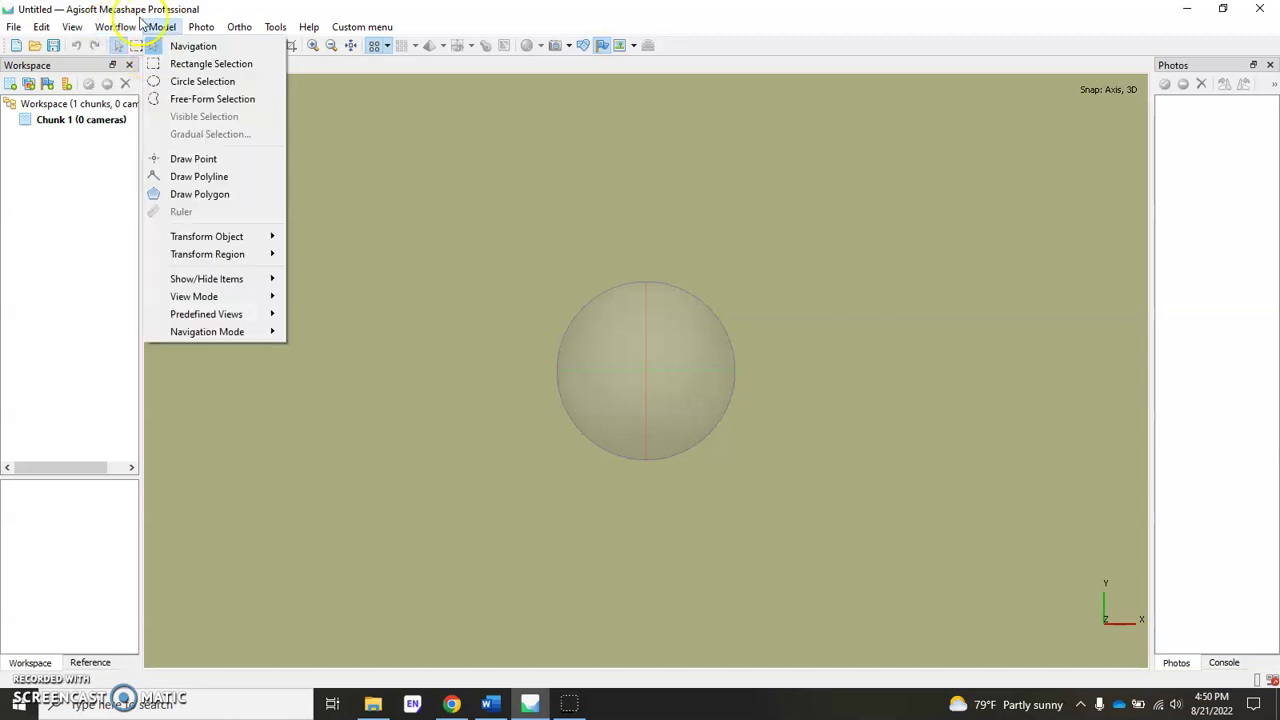
{"action": "left_click", "coordinate": [140, 46]}
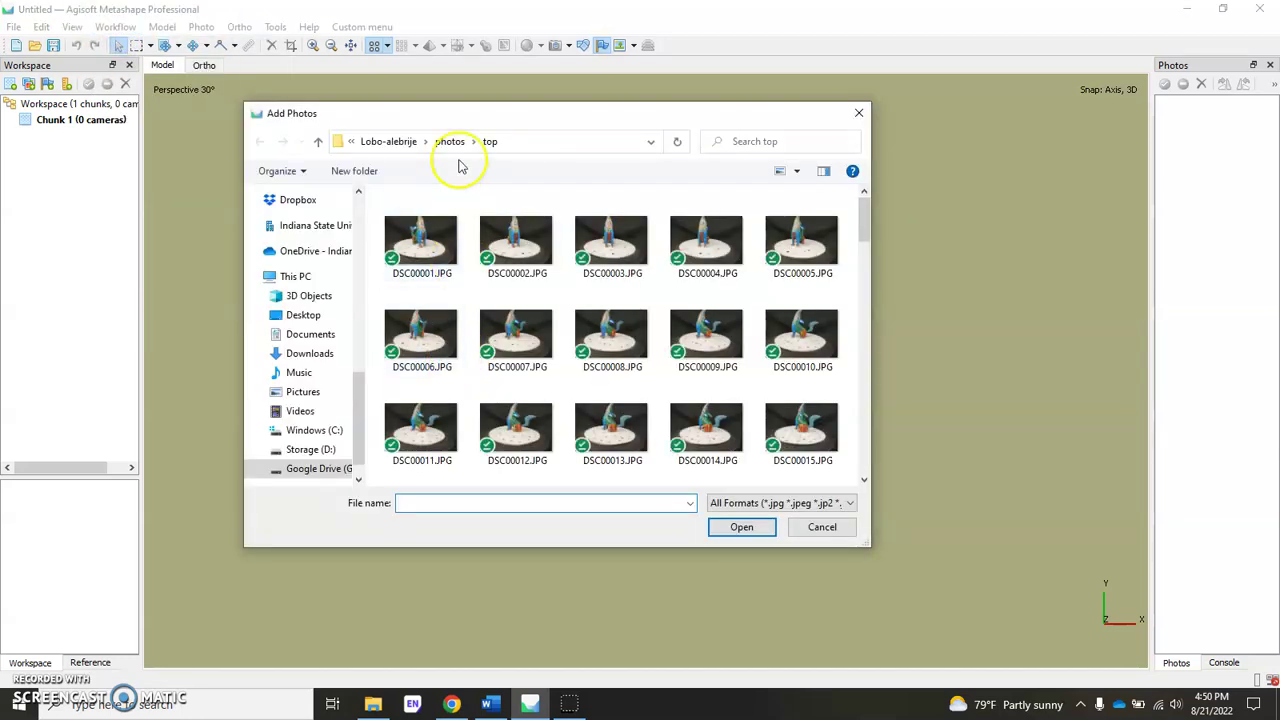
{"action": "left_click", "coordinate": [395, 141]}
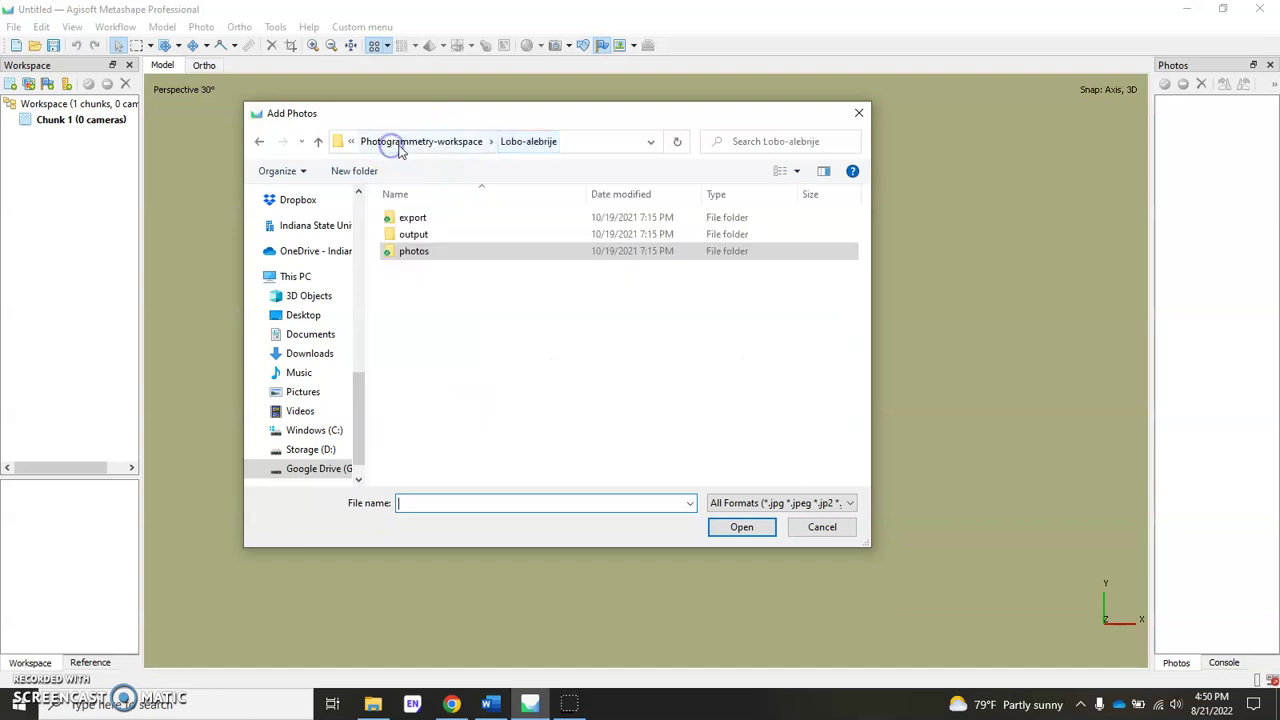
{"action": "left_click", "coordinate": [422, 143]}
{"action": "double_click", "coordinate": [443, 386]}
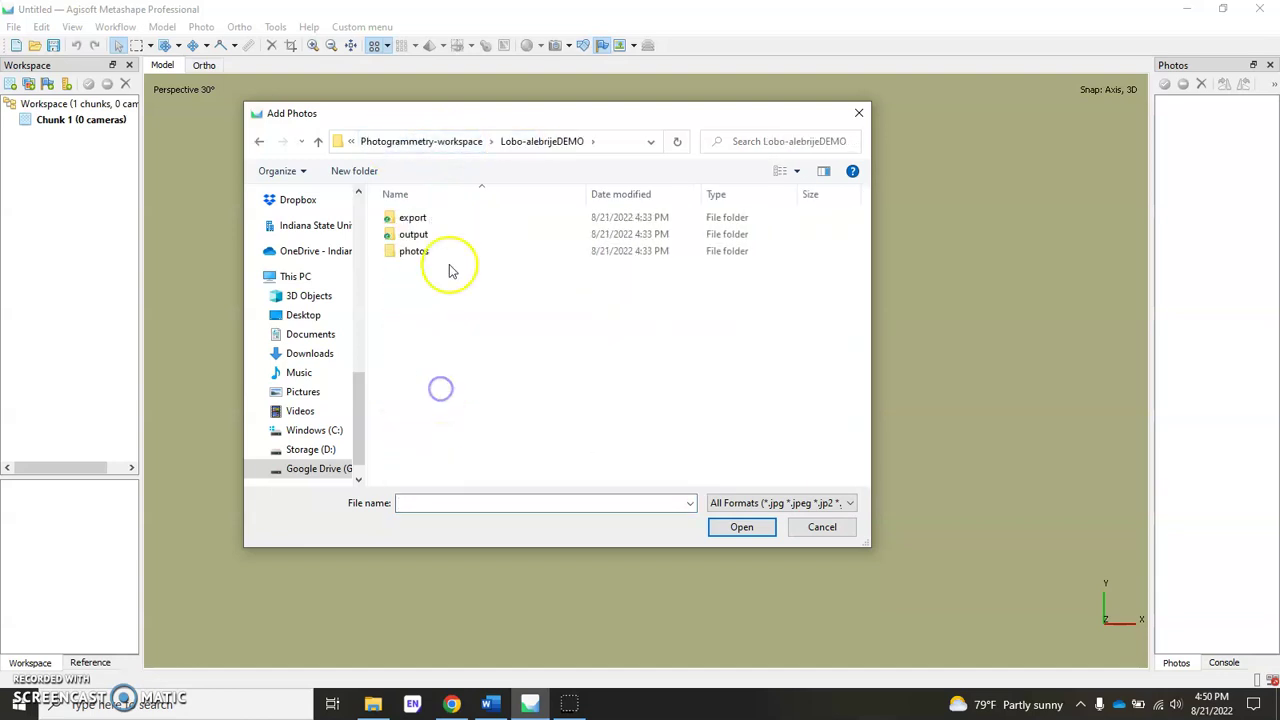
{"action": "double_click", "coordinate": [442, 252]}
{"action": "double_click", "coordinate": [414, 217]}
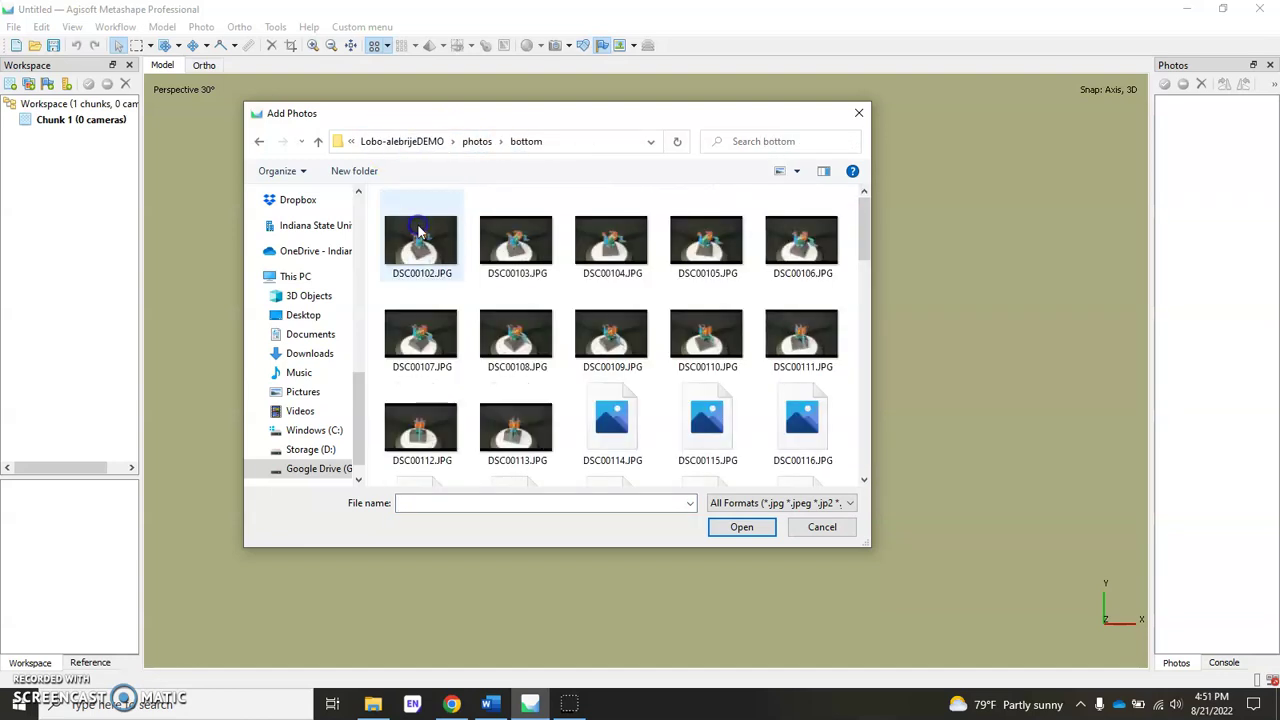
{"action": "left_click", "coordinate": [422, 245]}
{"action": "key", "text": "ctrl+a"}
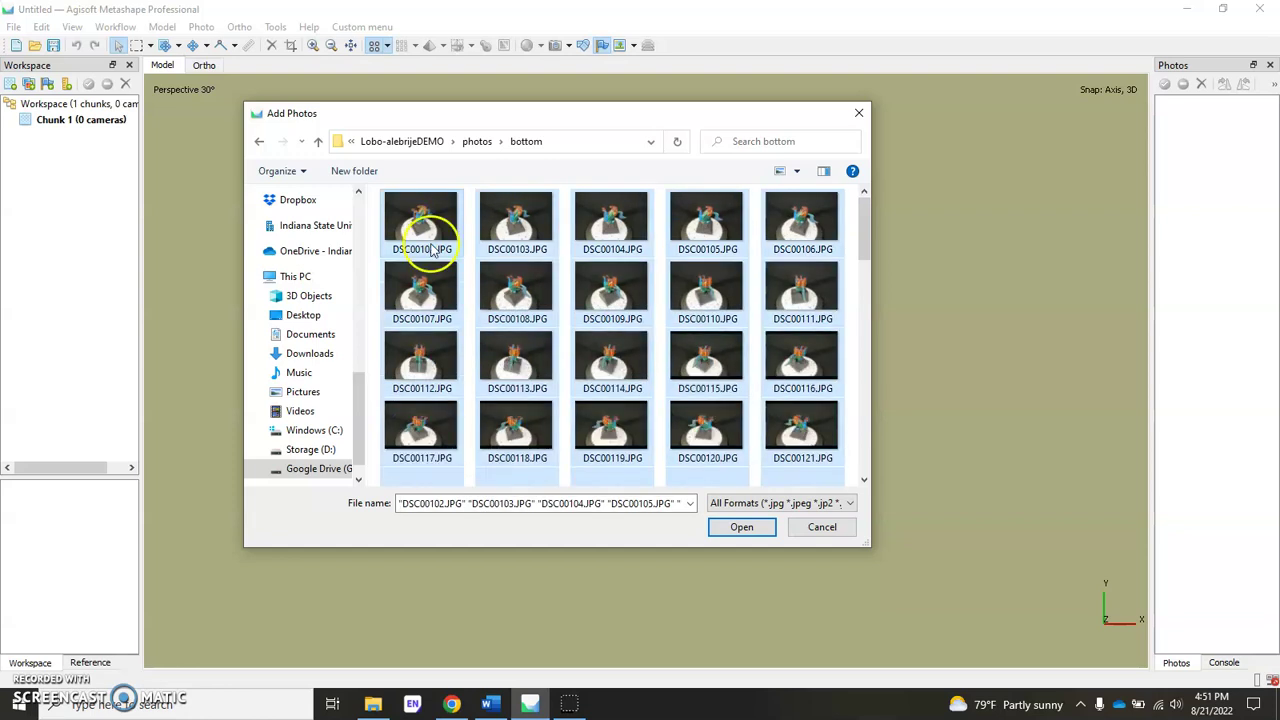
{"action": "key", "text": "Return"}
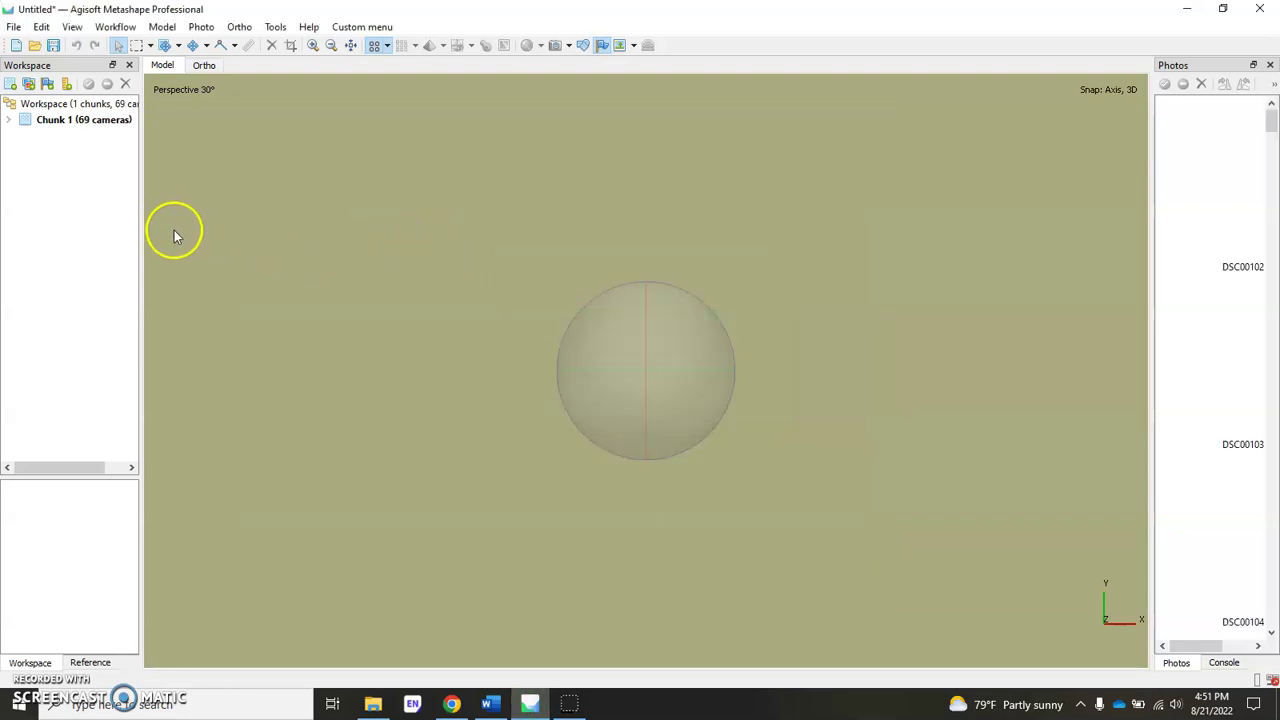
Add a new Chunk 2 loaded with all 100 photos/top images, then open Chunk 1's DSC00001
{"action": "right_click", "coordinate": [66, 180]}
{"action": "left_click", "coordinate": [80, 187]}
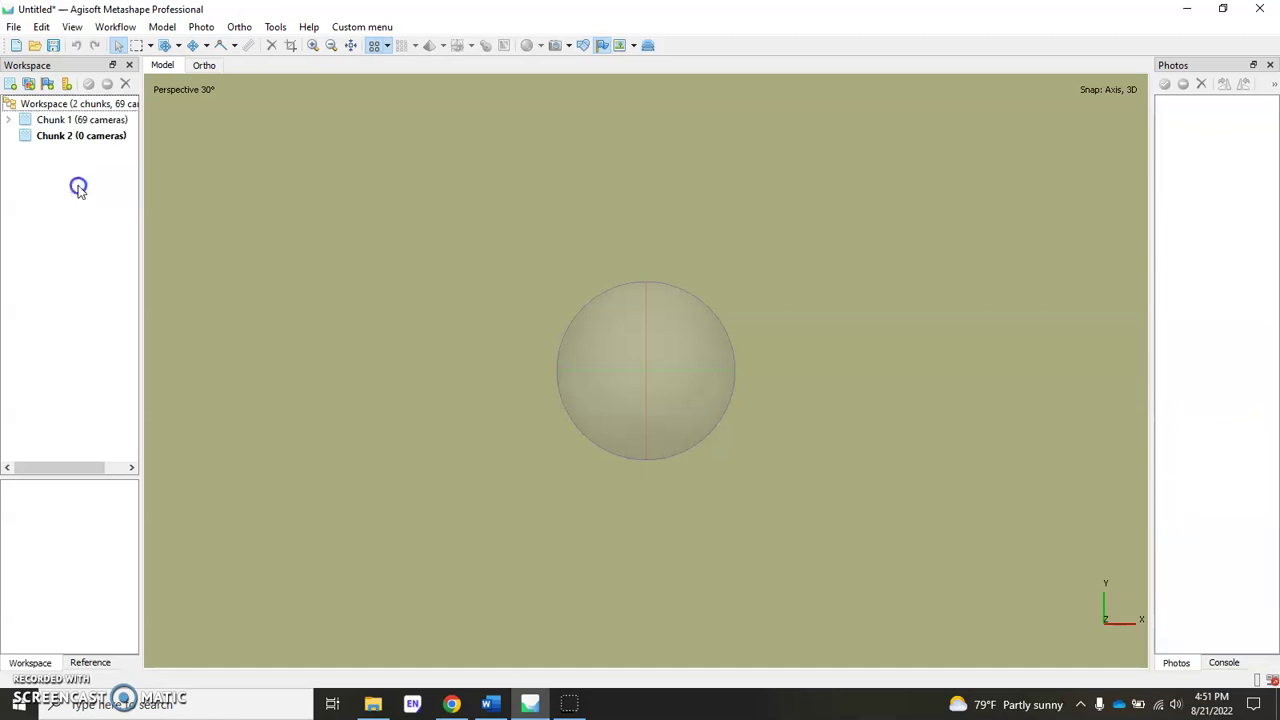
{"action": "left_click", "coordinate": [112, 27]}
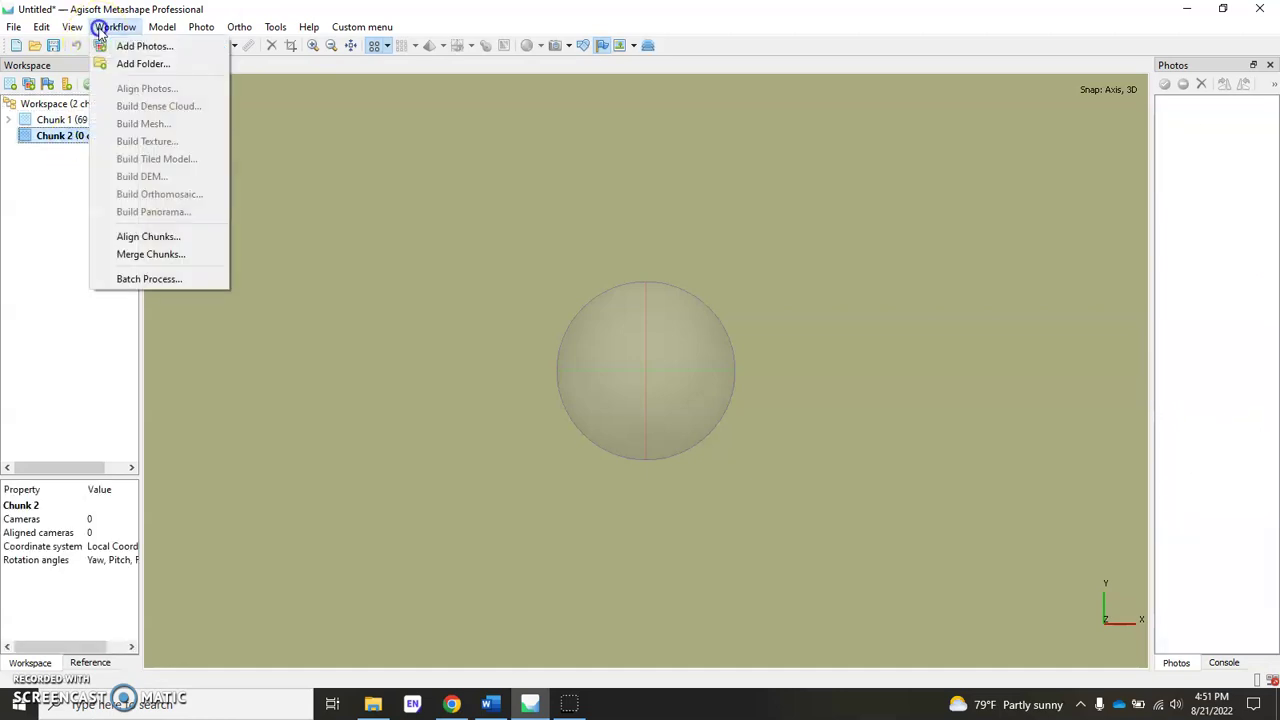
{"action": "left_click", "coordinate": [113, 47]}
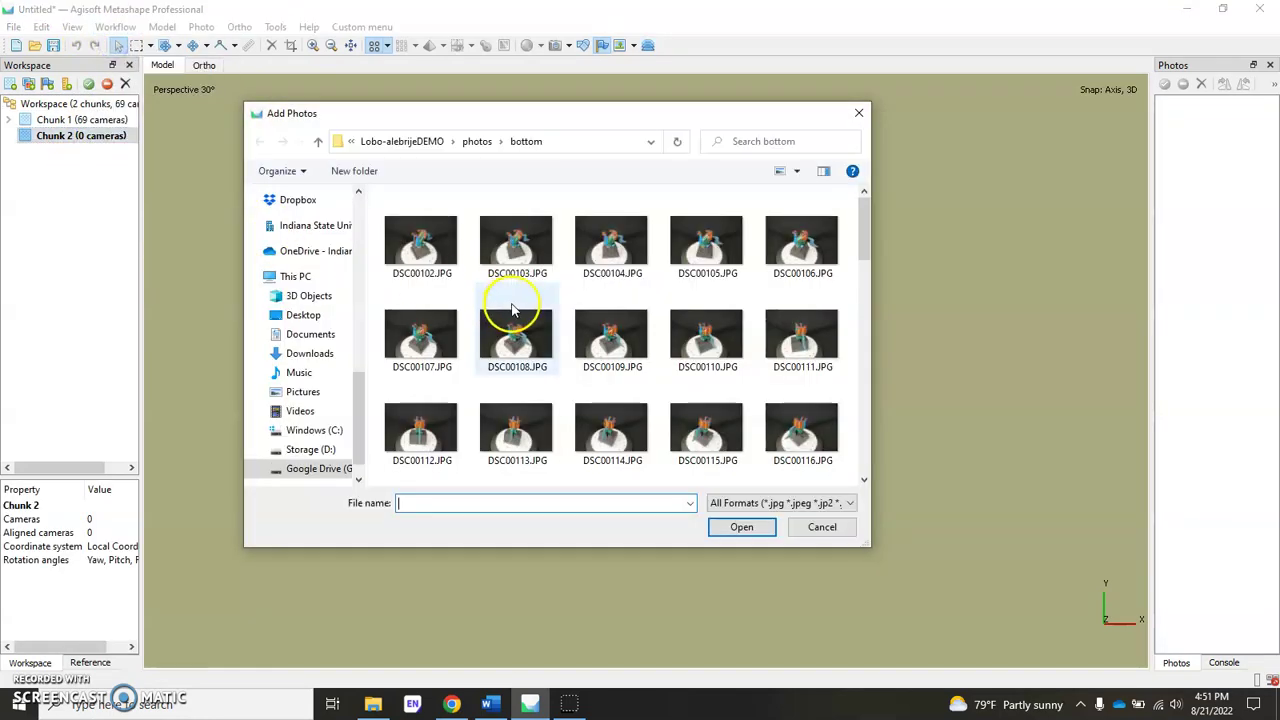
{"action": "left_click", "coordinate": [478, 142]}
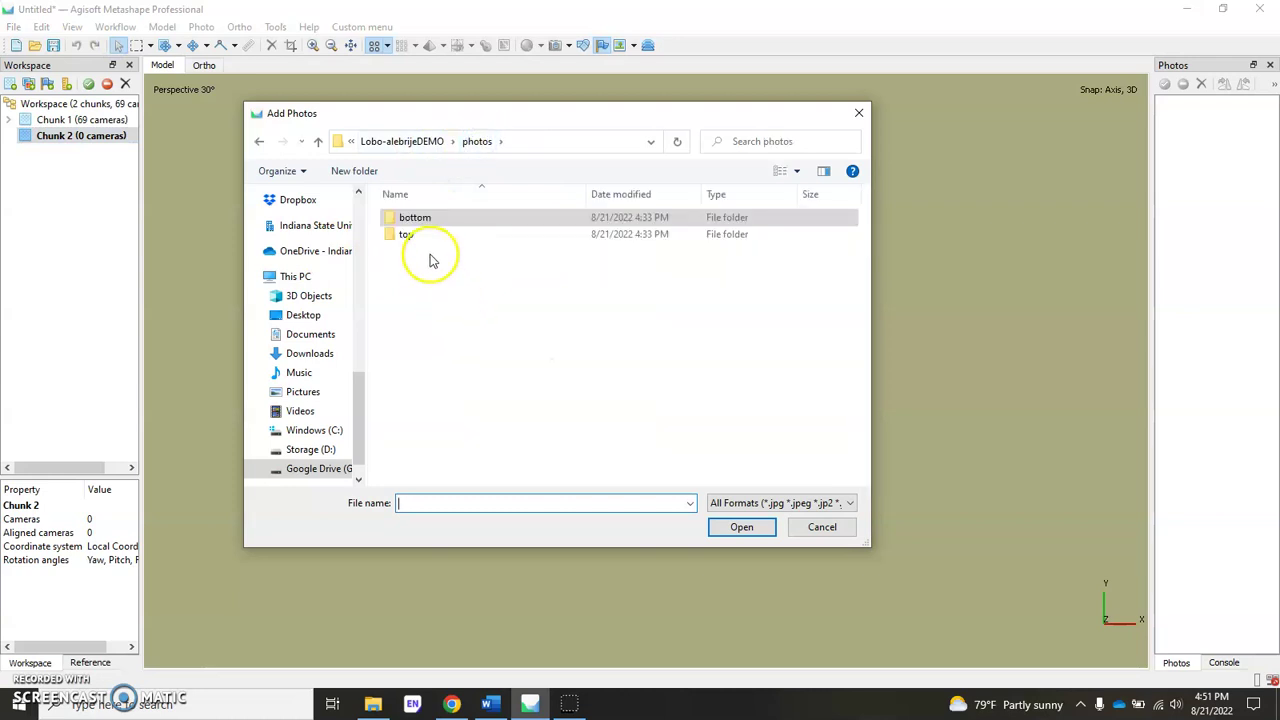
{"action": "double_click", "coordinate": [427, 238]}
{"action": "left_click", "coordinate": [422, 245]}
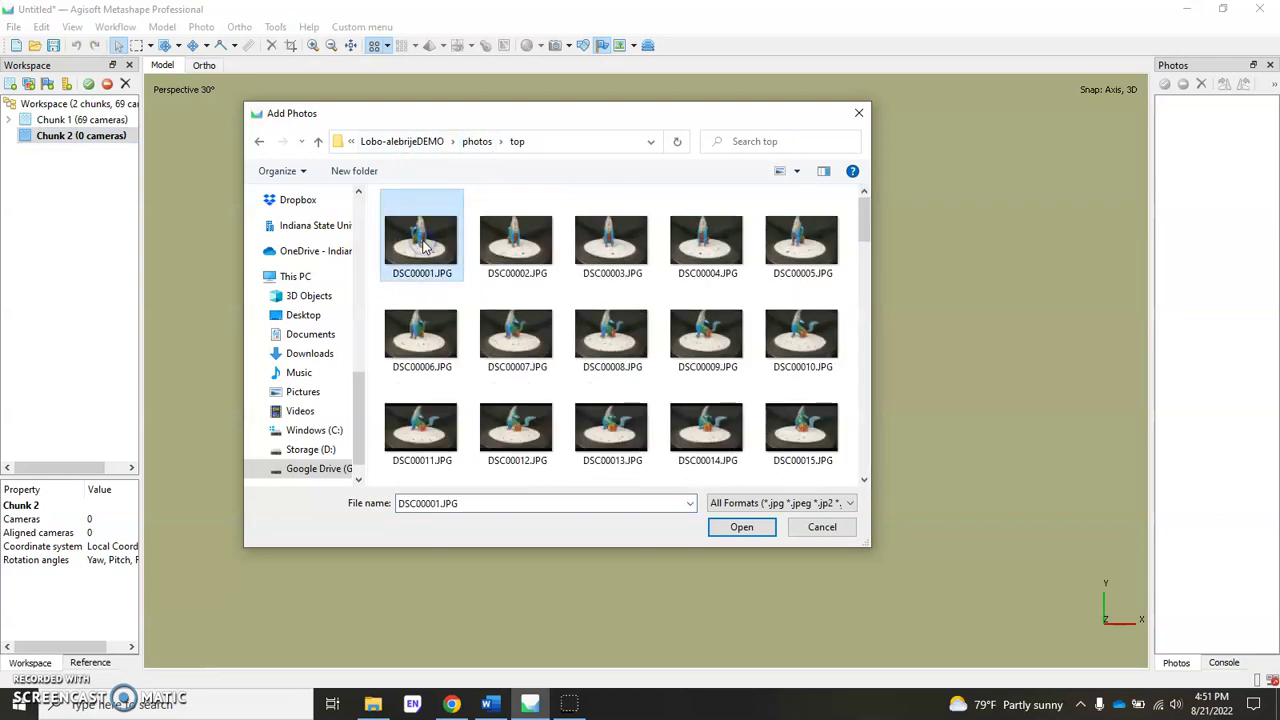
{"action": "key", "text": "ctrl+a"}
{"action": "double_click", "coordinate": [546, 368]}
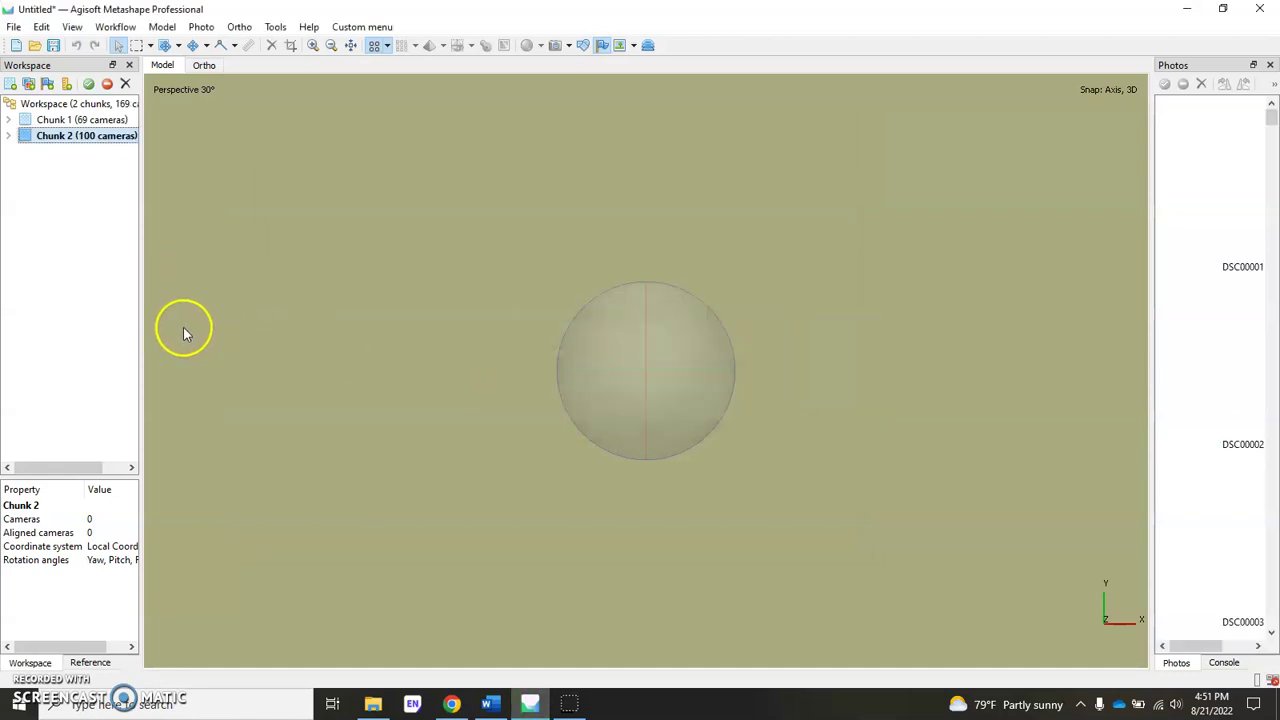
{"action": "left_click", "coordinate": [62, 120]}
{"action": "double_click", "coordinate": [1227, 216]}
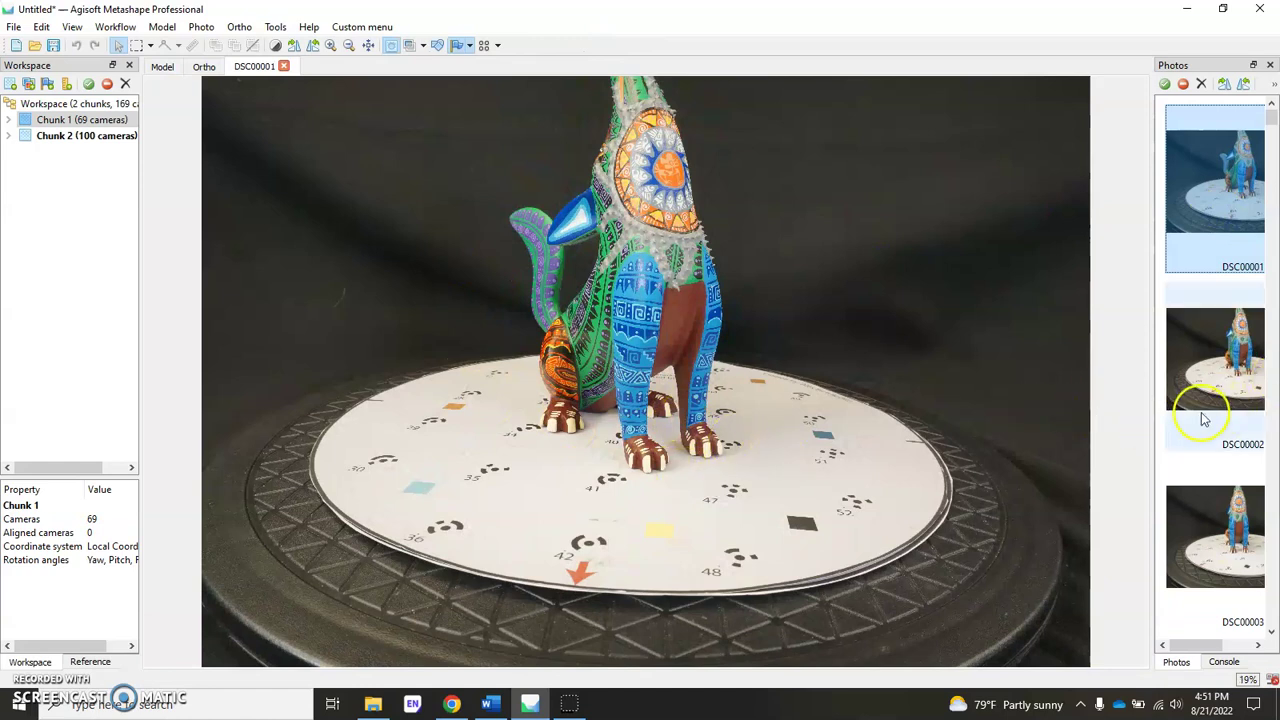
View Chunk 1's DSC00020 and Chunk 2's DSC00038, then close the photo to return to Model view
{"action": "scroll", "coordinate": [1200, 418], "scroll_direction": "down", "scroll_amount": 4}
{"action": "scroll", "coordinate": [1203, 425], "scroll_direction": "down", "scroll_amount": 2}
{"action": "double_click", "coordinate": [1220, 380]}
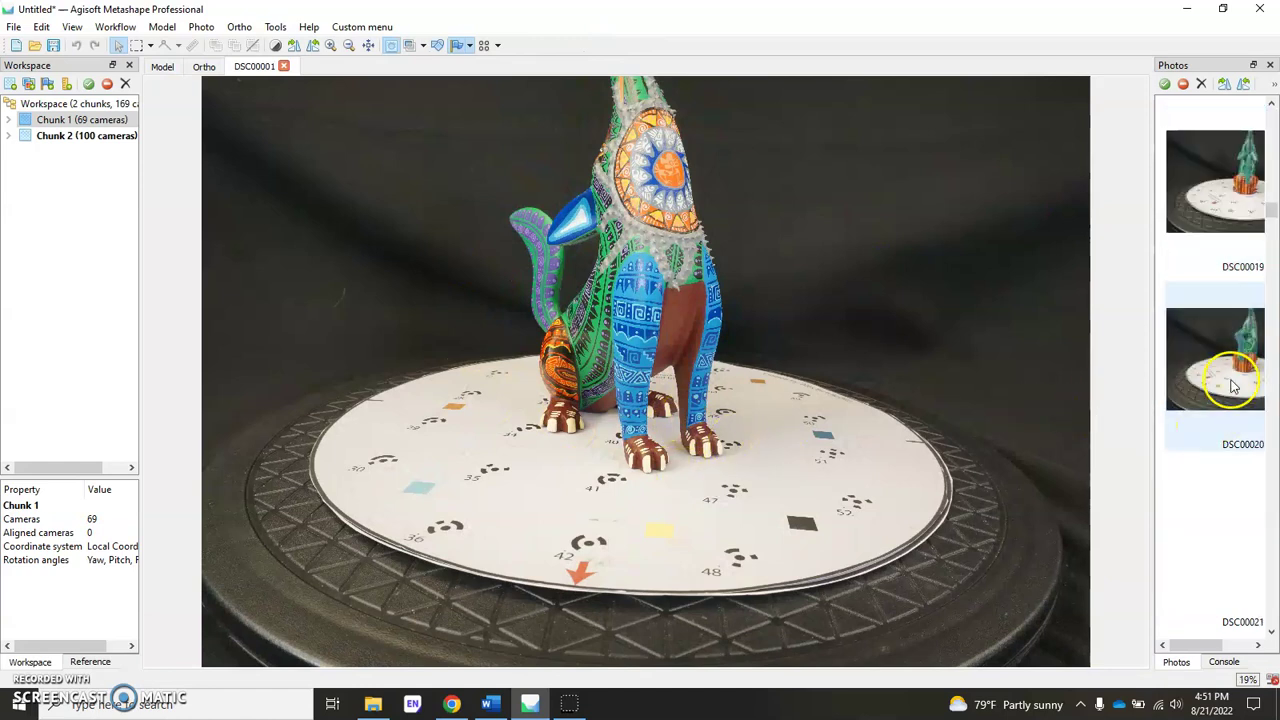
{"action": "left_click", "coordinate": [45, 135]}
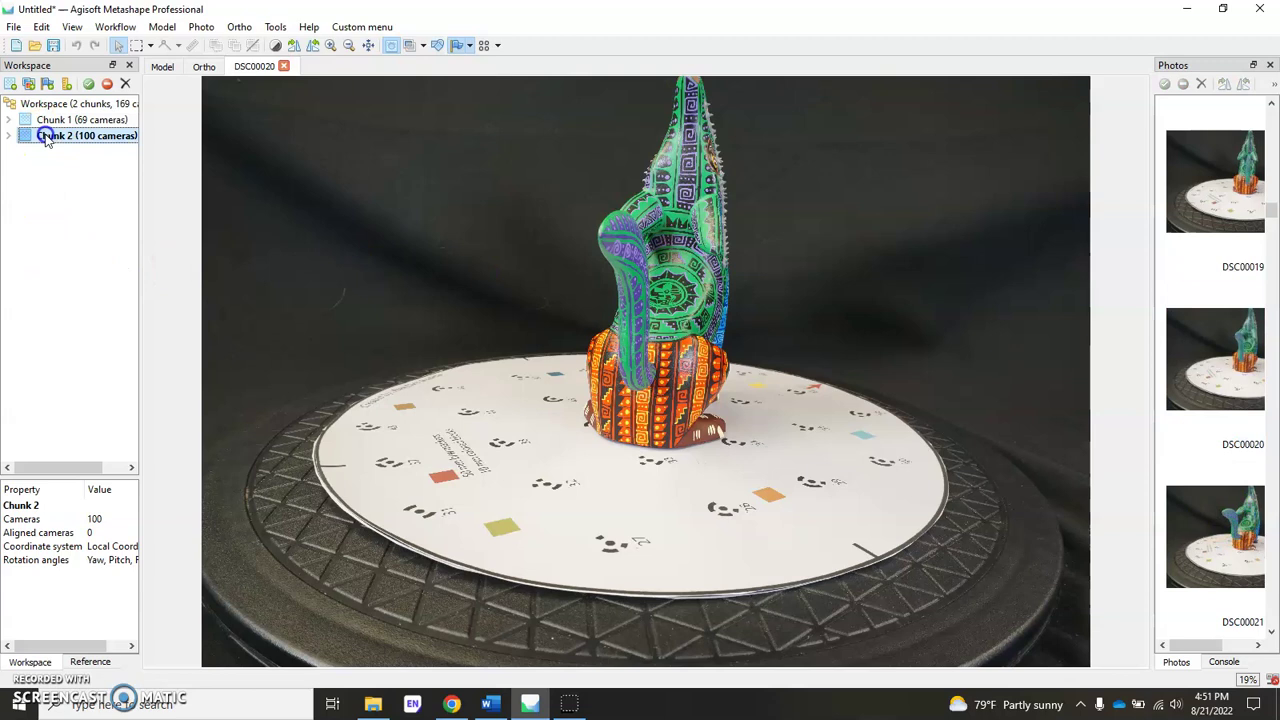
{"action": "scroll", "coordinate": [1240, 400], "scroll_direction": "down", "scroll_amount": 6}
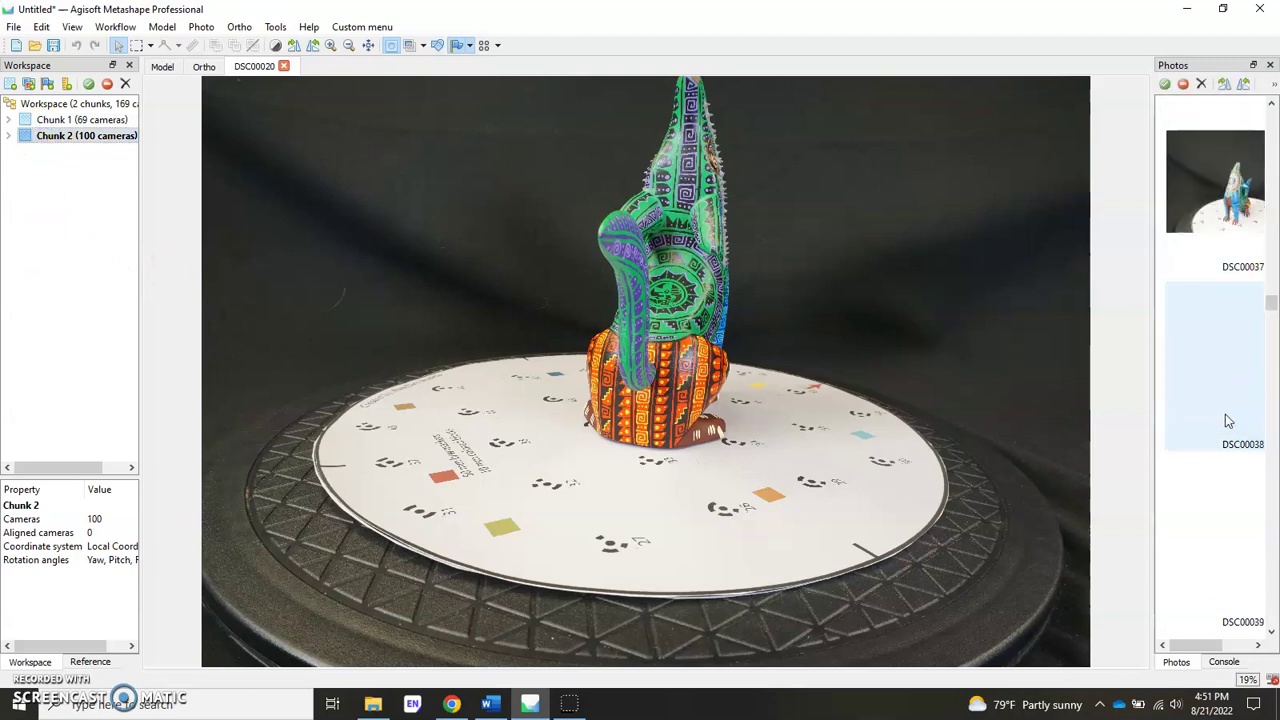
{"action": "double_click", "coordinate": [1225, 414]}
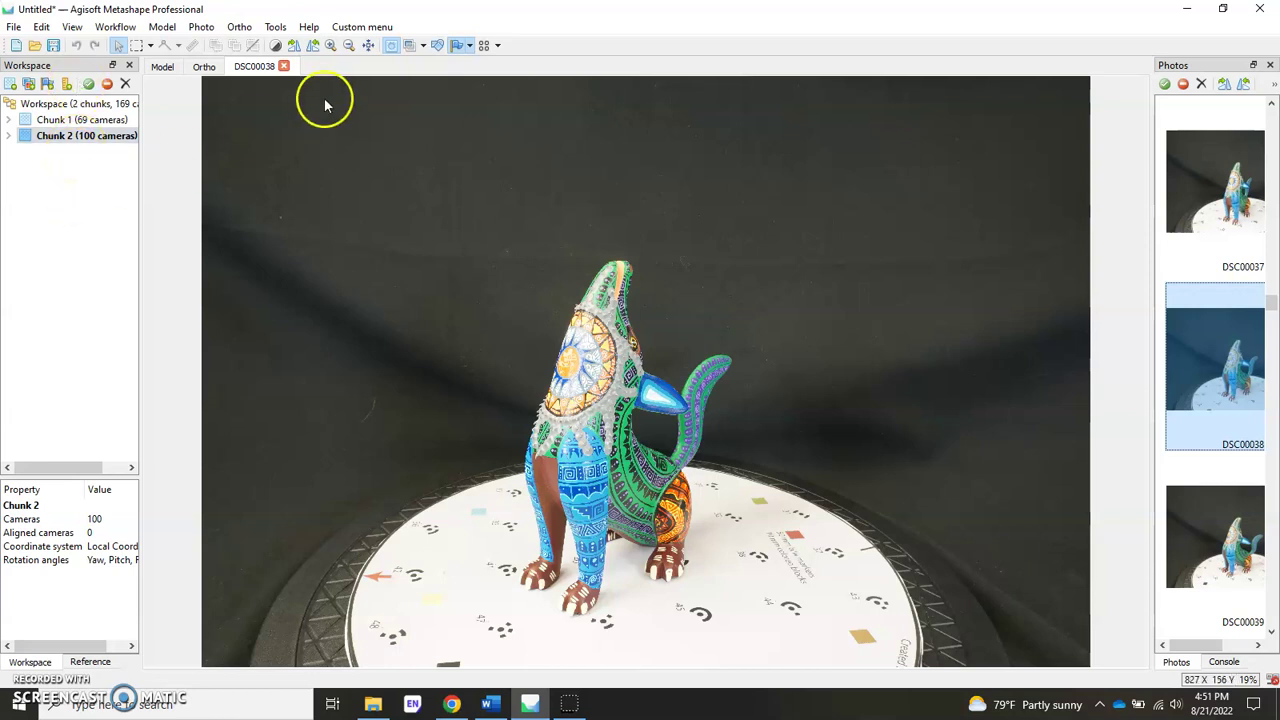
{"action": "left_click", "coordinate": [283, 66]}
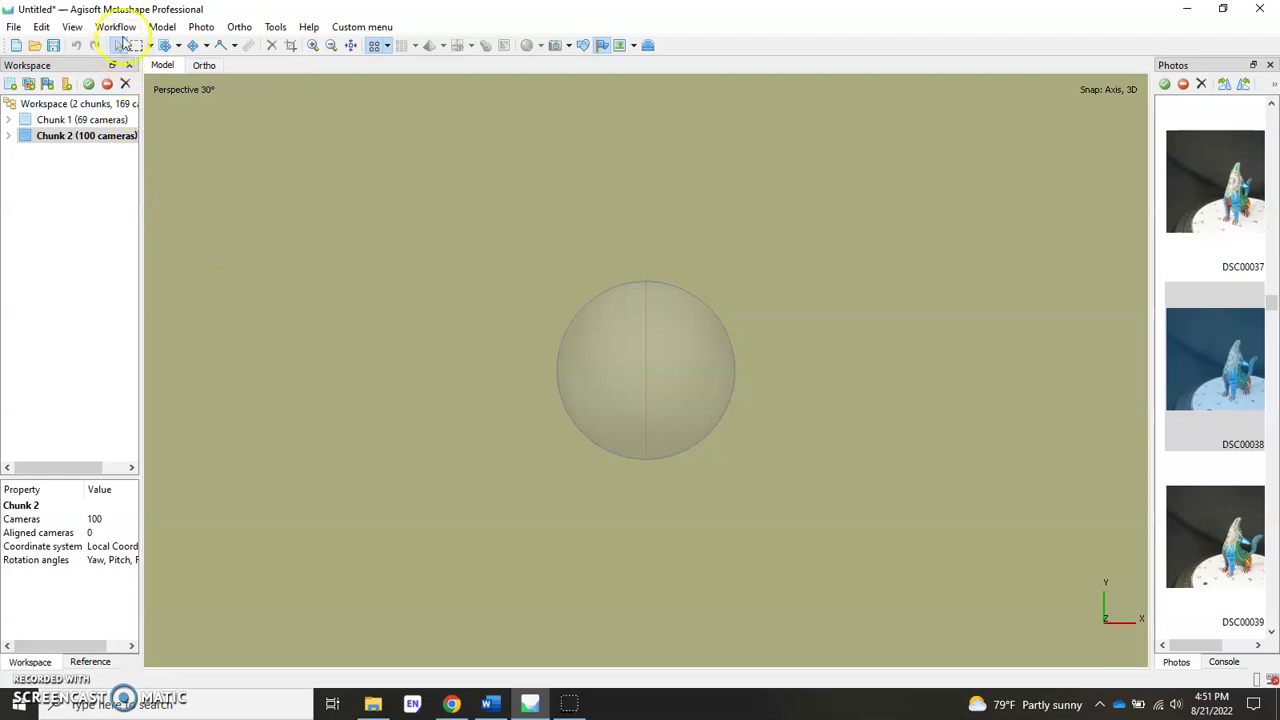
Add a Detect Markers job to a new batch process
{"action": "left_click", "coordinate": [122, 29]}
{"action": "left_click", "coordinate": [165, 277]}
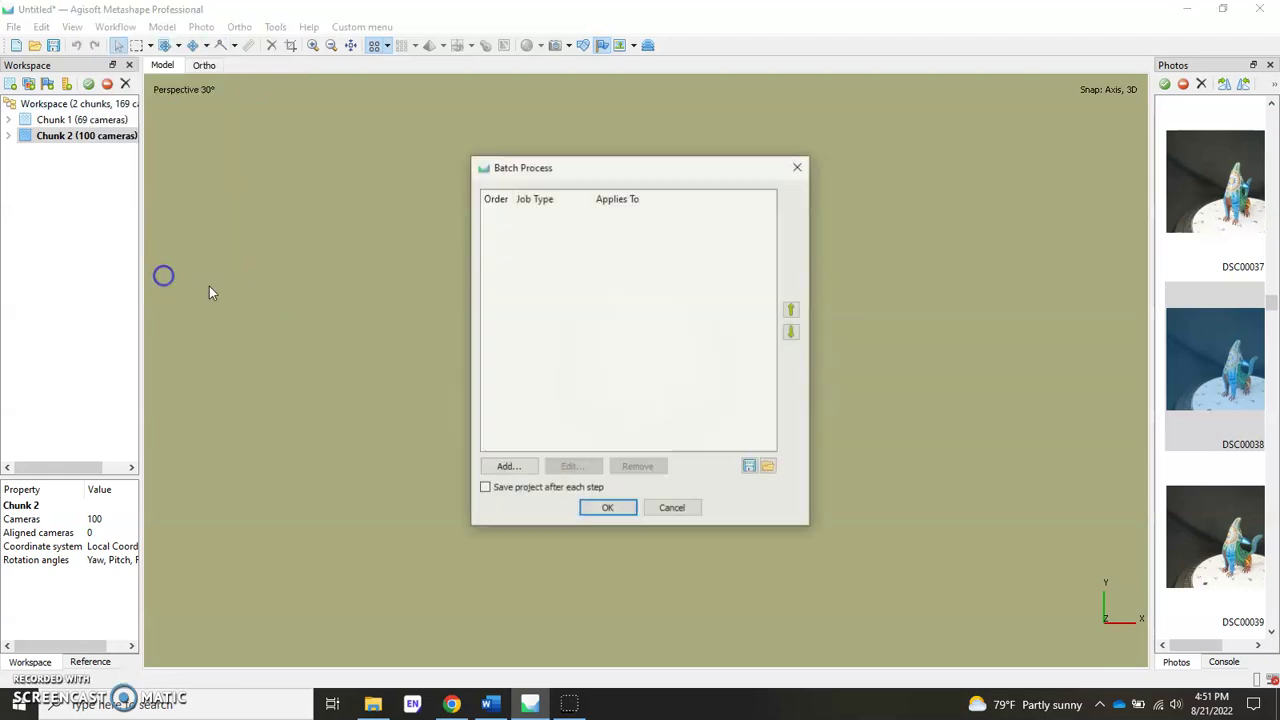
{"action": "left_click", "coordinate": [507, 467]}
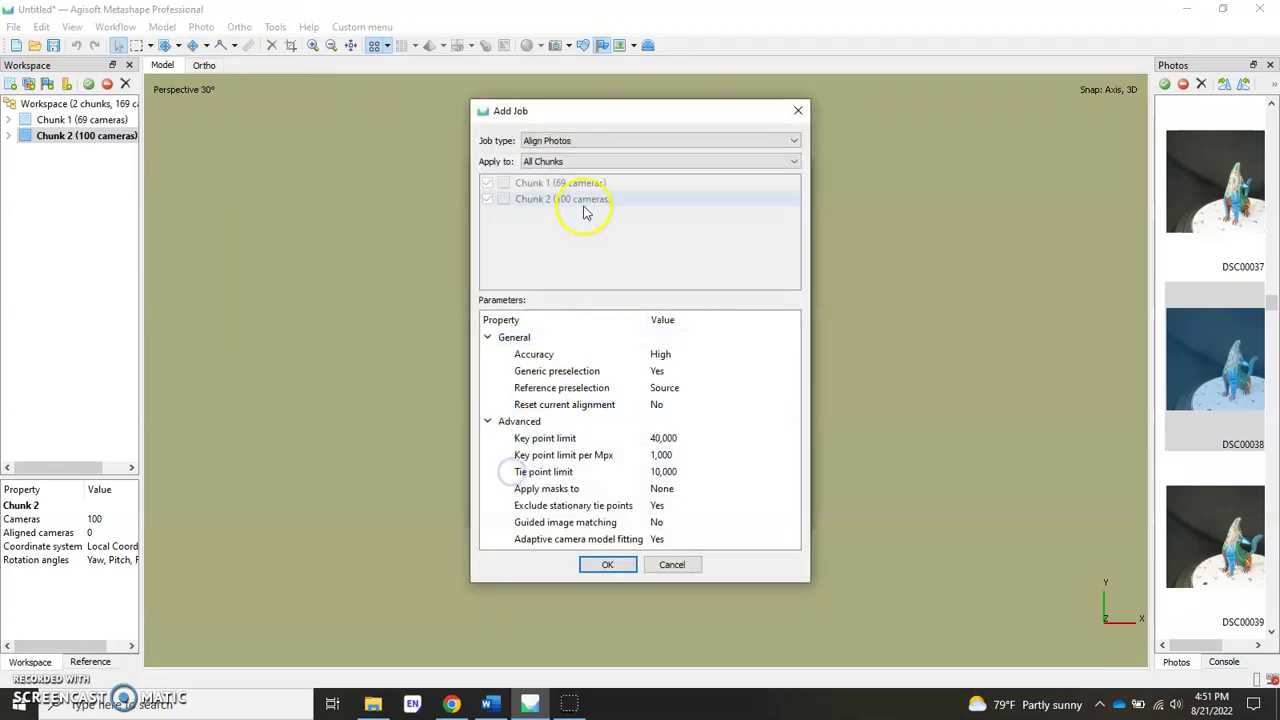
{"action": "left_click", "coordinate": [620, 140]}
{"action": "scroll", "coordinate": [620, 140], "scroll_direction": "down", "scroll_amount": 4}
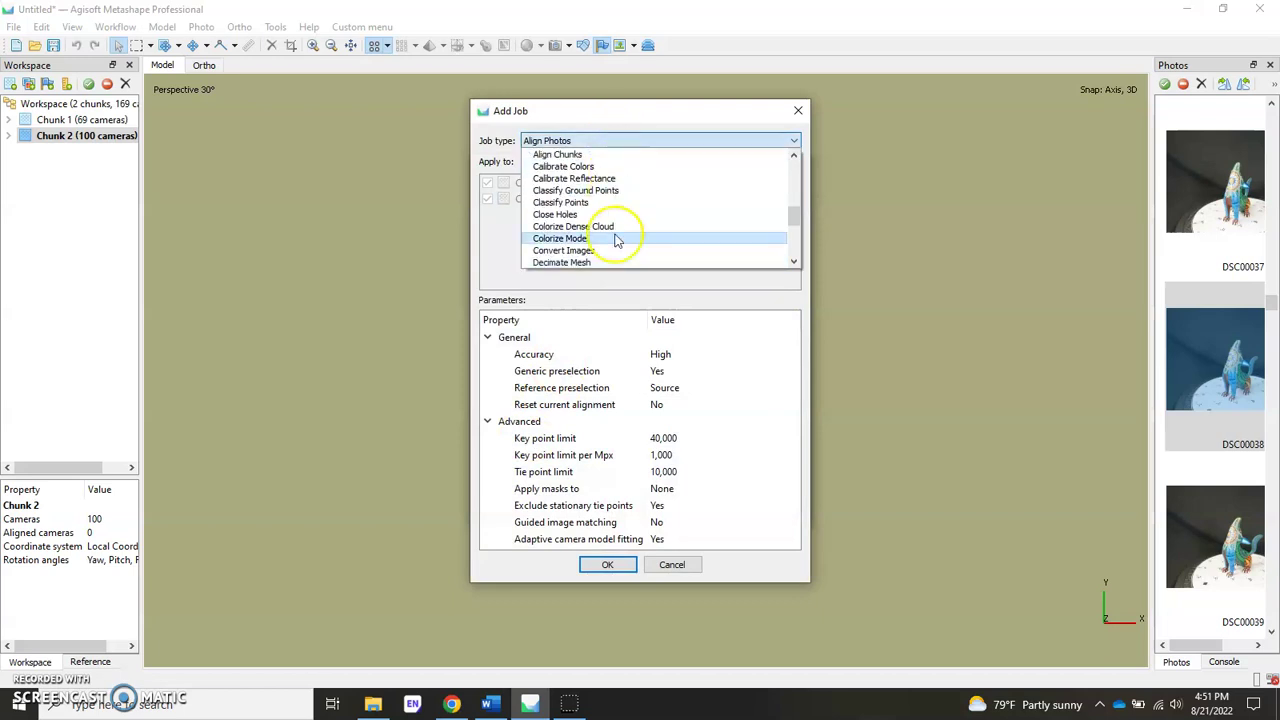
{"action": "scroll", "coordinate": [615, 238], "scroll_direction": "down", "scroll_amount": 1}
{"action": "left_click", "coordinate": [588, 251]}
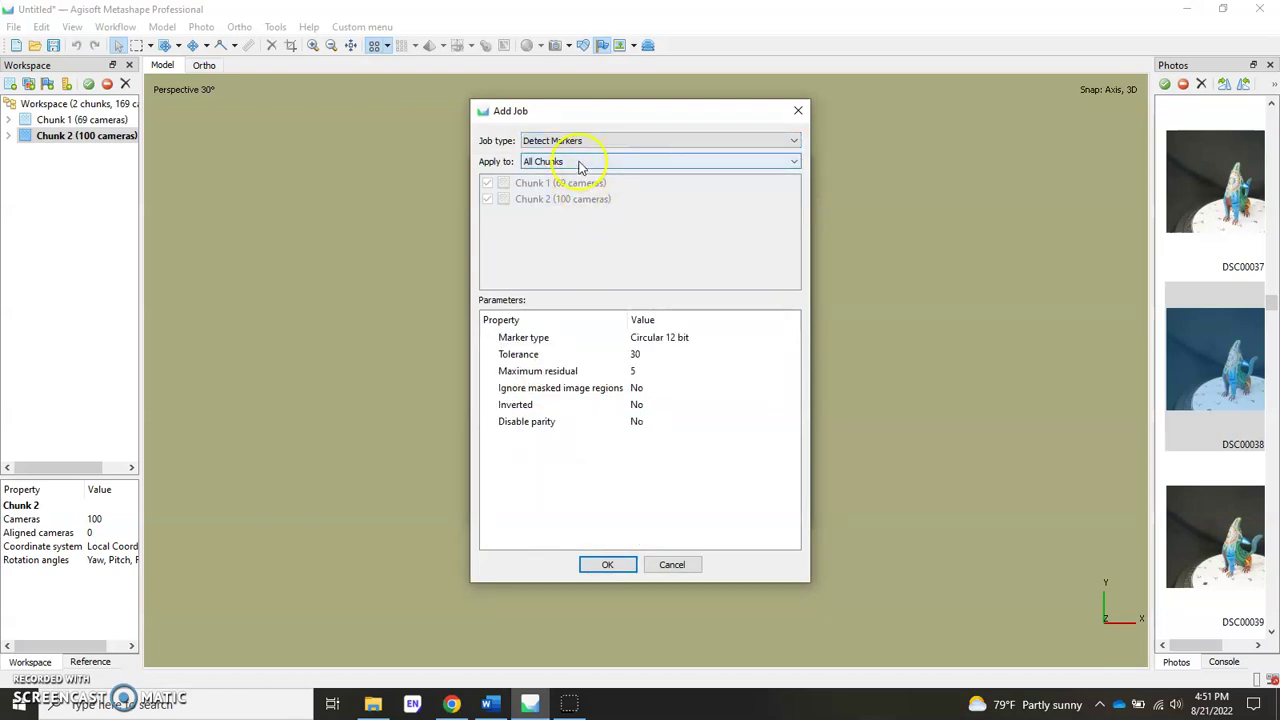
{"action": "left_click", "coordinate": [608, 566]}
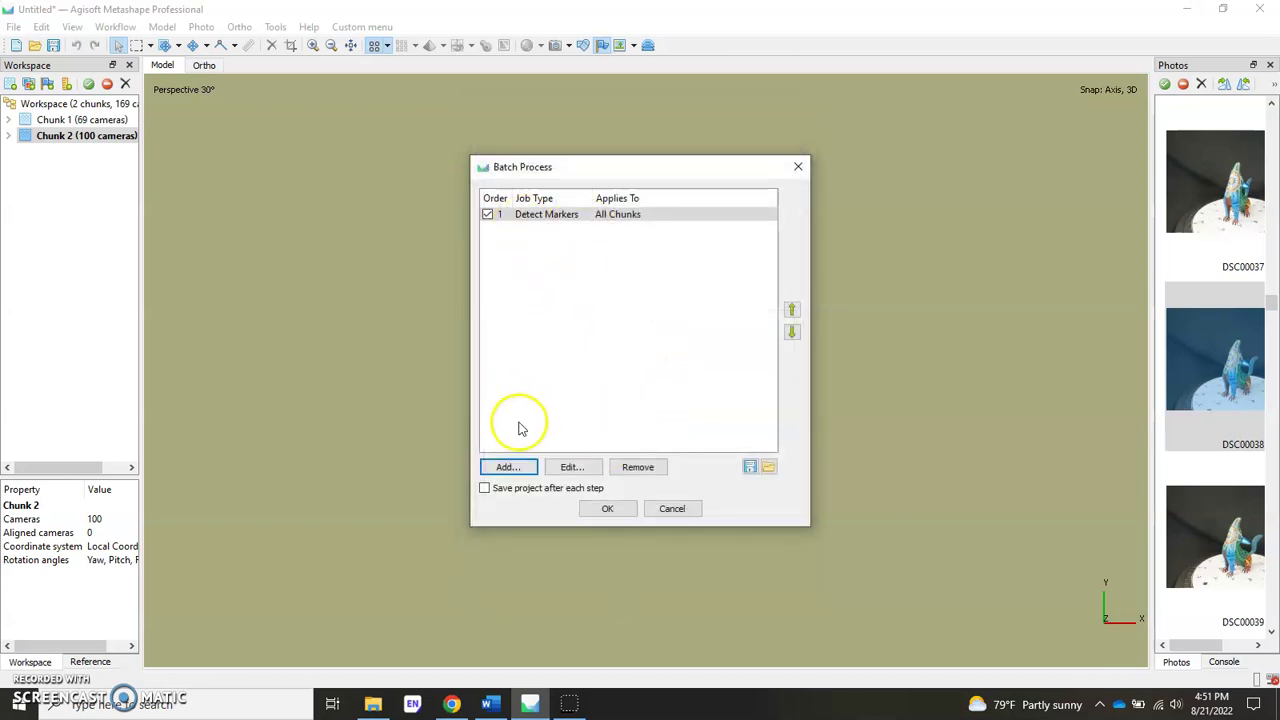
Add an Align Photos job for all chunks and run the batch
{"action": "left_click", "coordinate": [508, 467]}
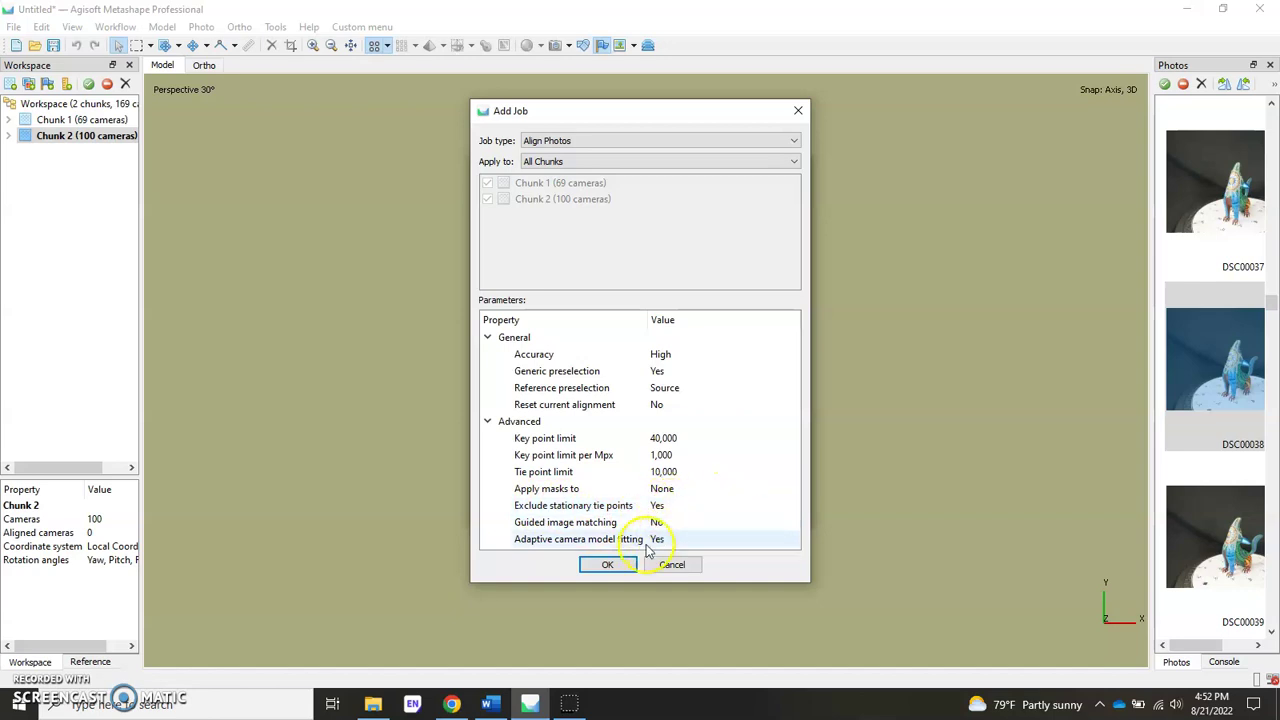
{"action": "left_click", "coordinate": [626, 566]}
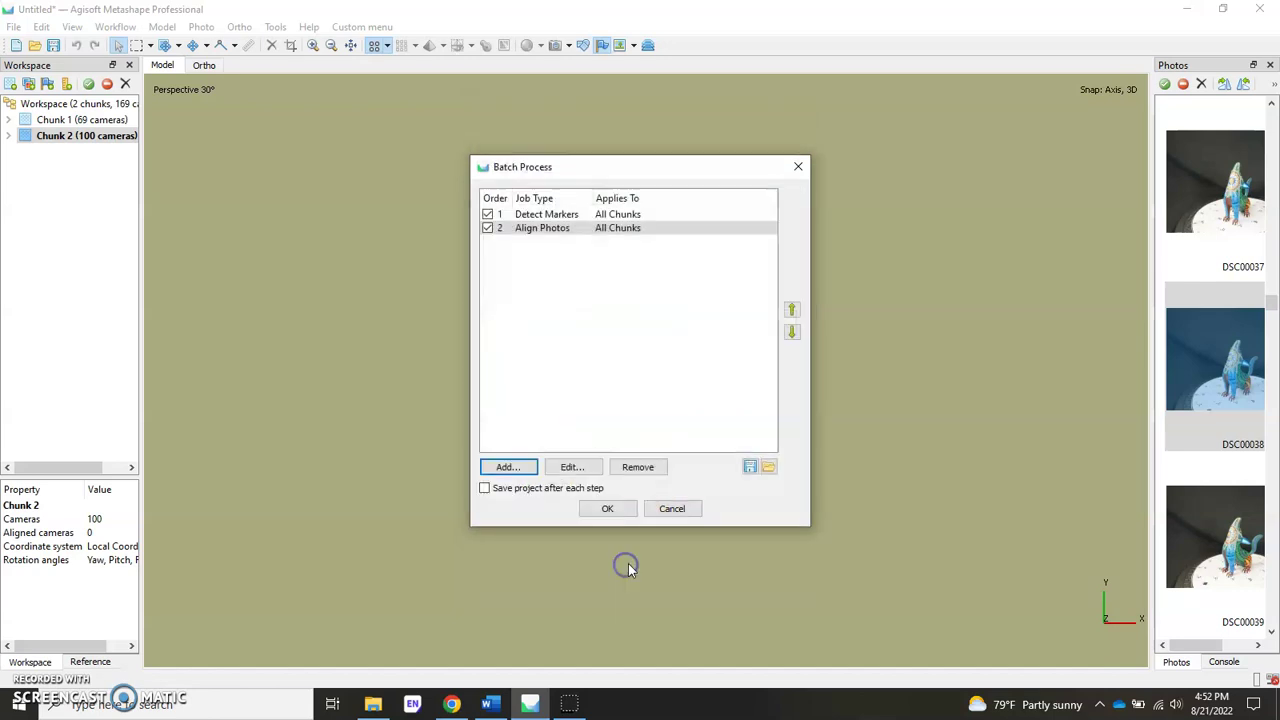
{"action": "left_click", "coordinate": [605, 510]}
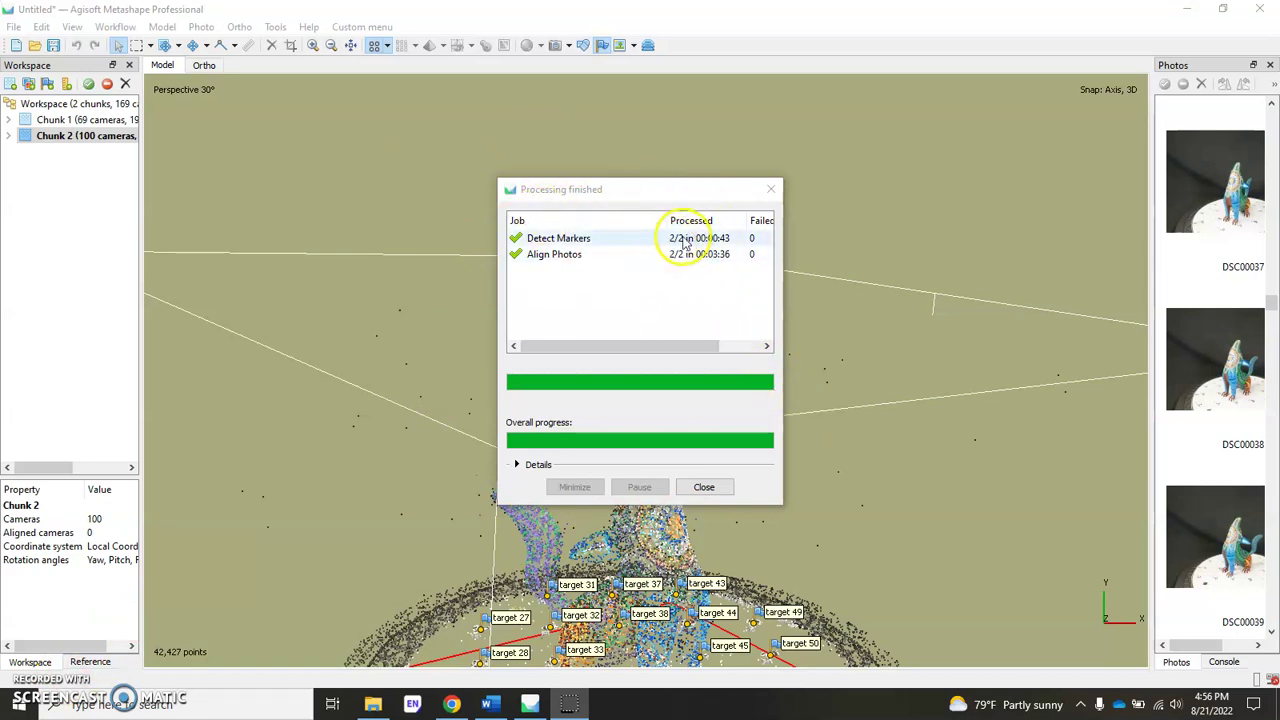
Close the processing report and look through the Workflow and Tools > Markers menus
{"action": "left_click", "coordinate": [705, 488]}
{"action": "left_click_drag", "start_coordinate": [677, 343], "coordinate": [641, 521]}
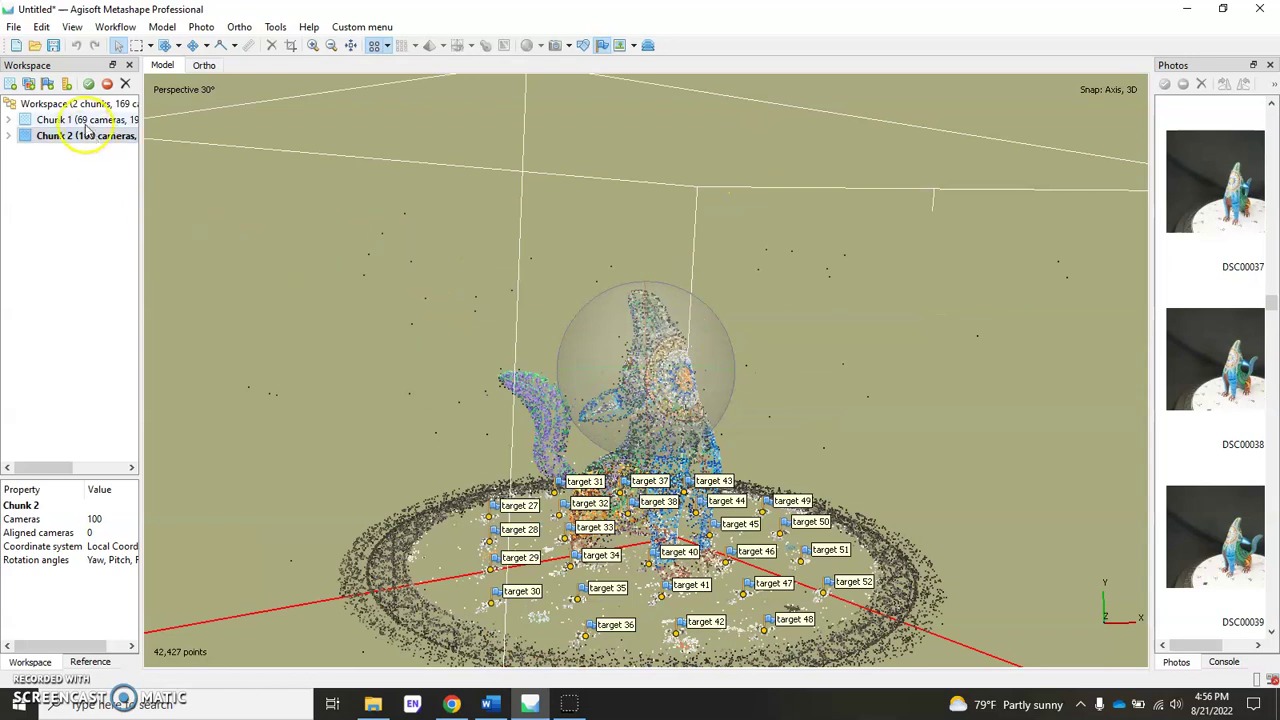
{"action": "left_click", "coordinate": [115, 27]}
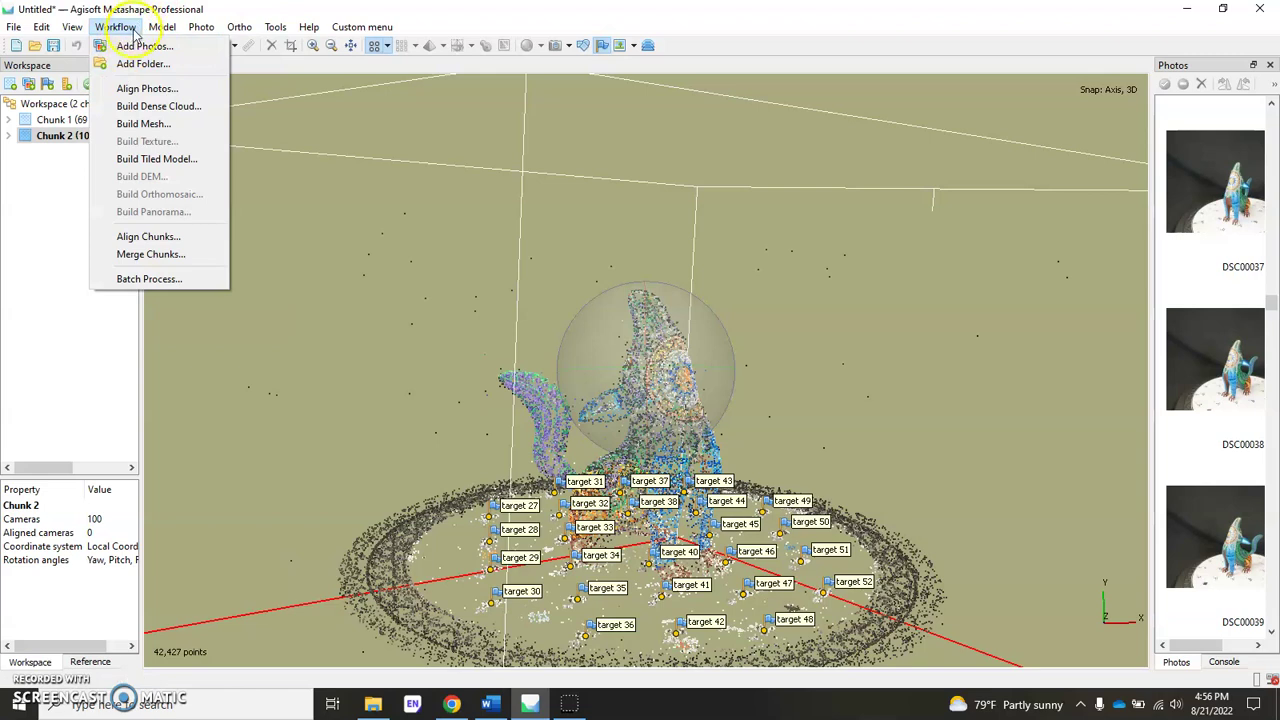
{"action": "mouse_move", "coordinate": [277, 30]}
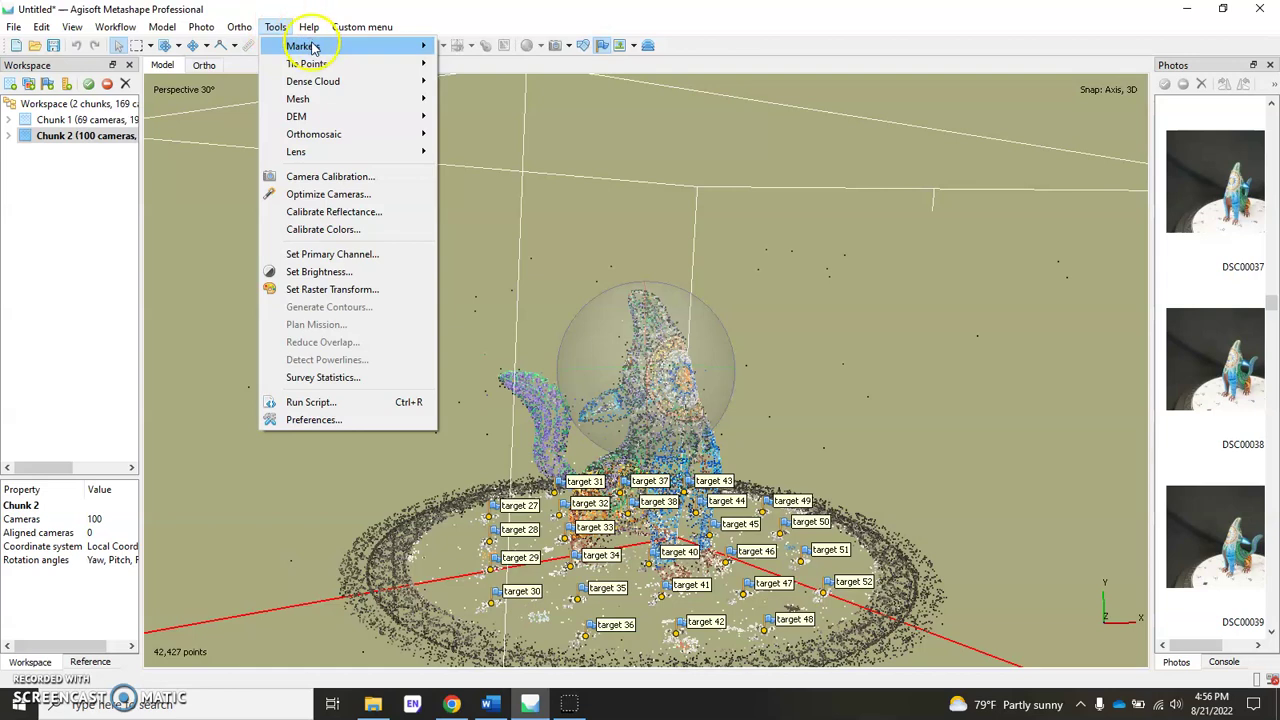
{"action": "mouse_move", "coordinate": [318, 46]}
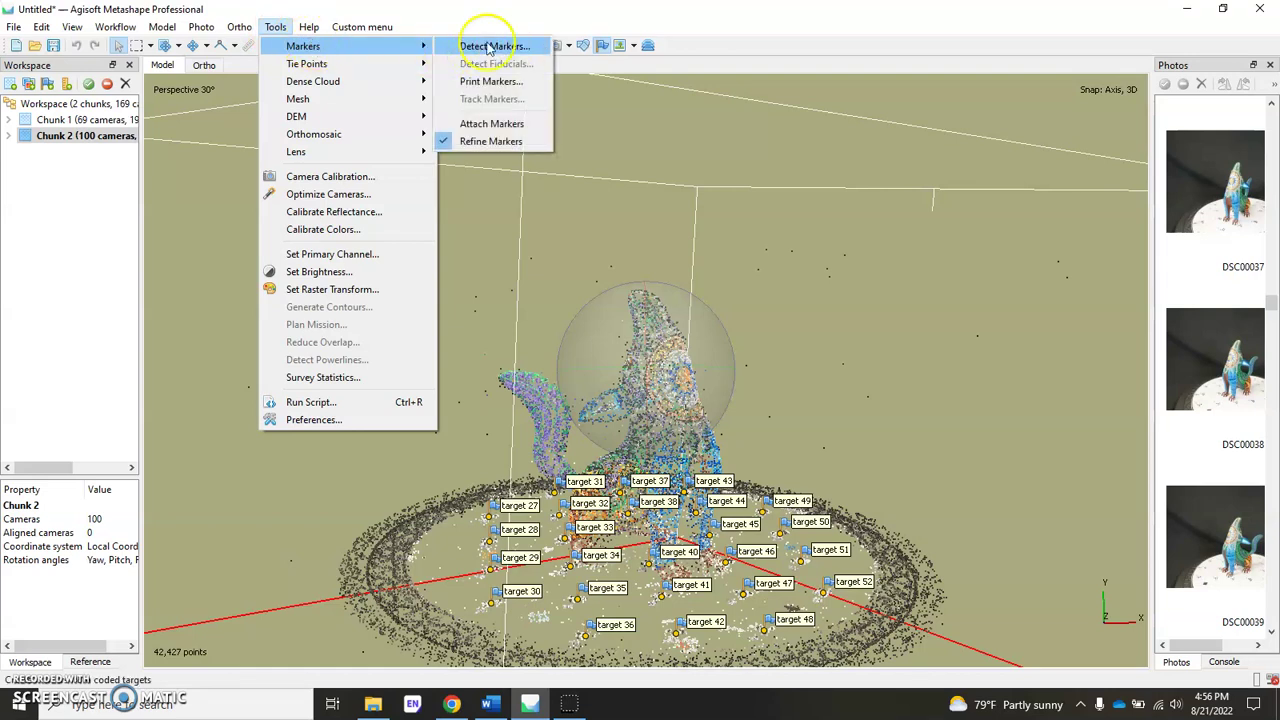
{"action": "left_click", "coordinate": [688, 12]}
Orbit Chunk 2's 42,427-point cloud to view the coded targets ringing the base
{"action": "scroll", "coordinate": [629, 380], "scroll_direction": "down", "scroll_amount": 3}
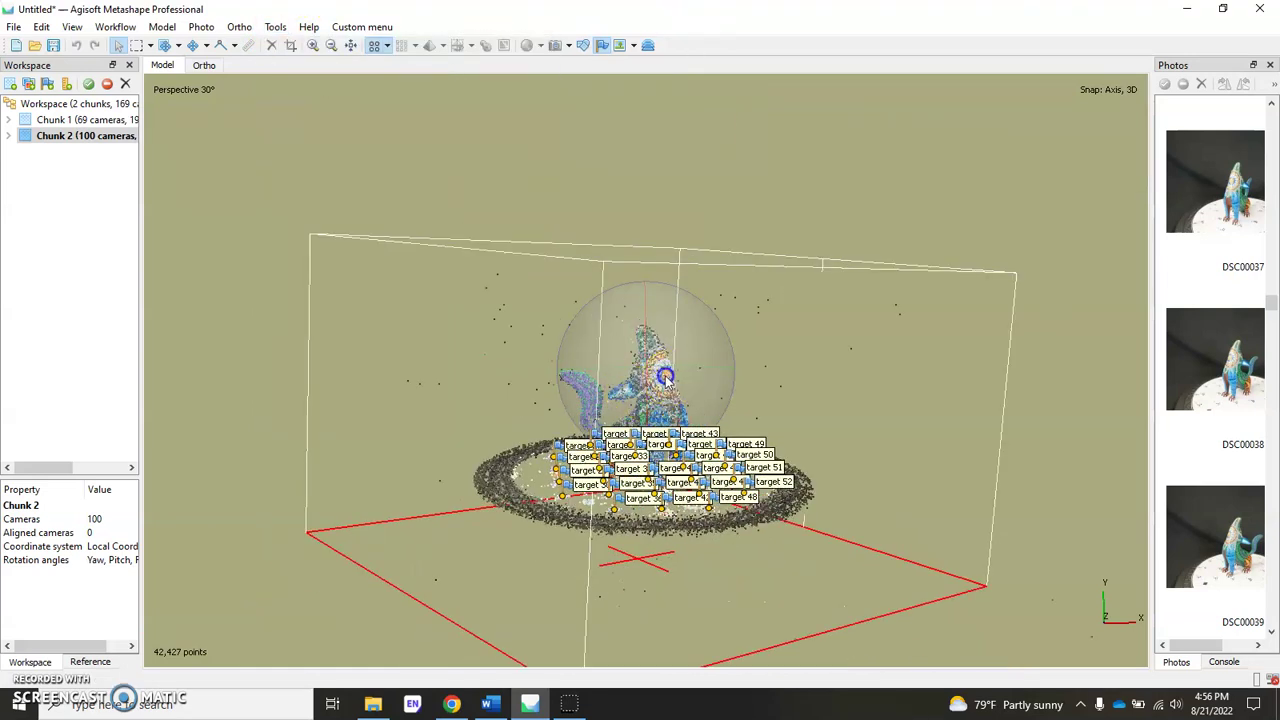
{"action": "left_click_drag", "start_coordinate": [665, 377], "coordinate": [645, 330]}
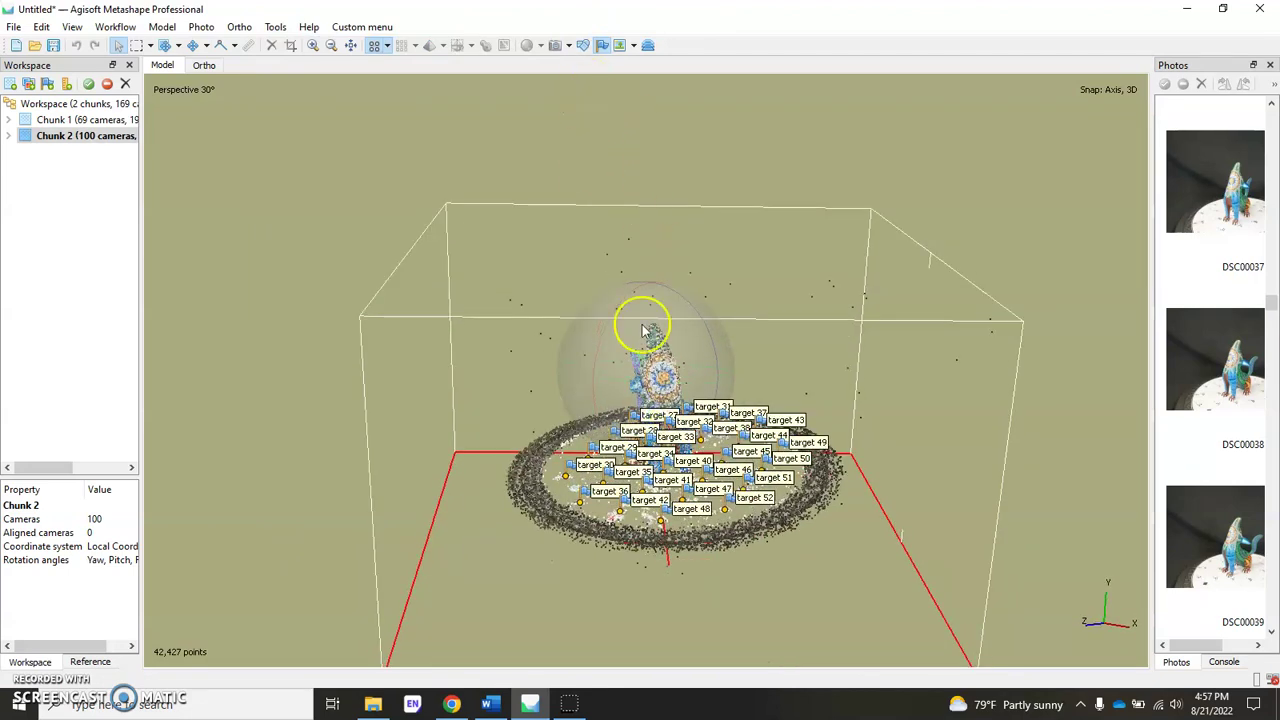
{"action": "left_click_drag", "start_coordinate": [680, 377], "coordinate": [702, 408]}
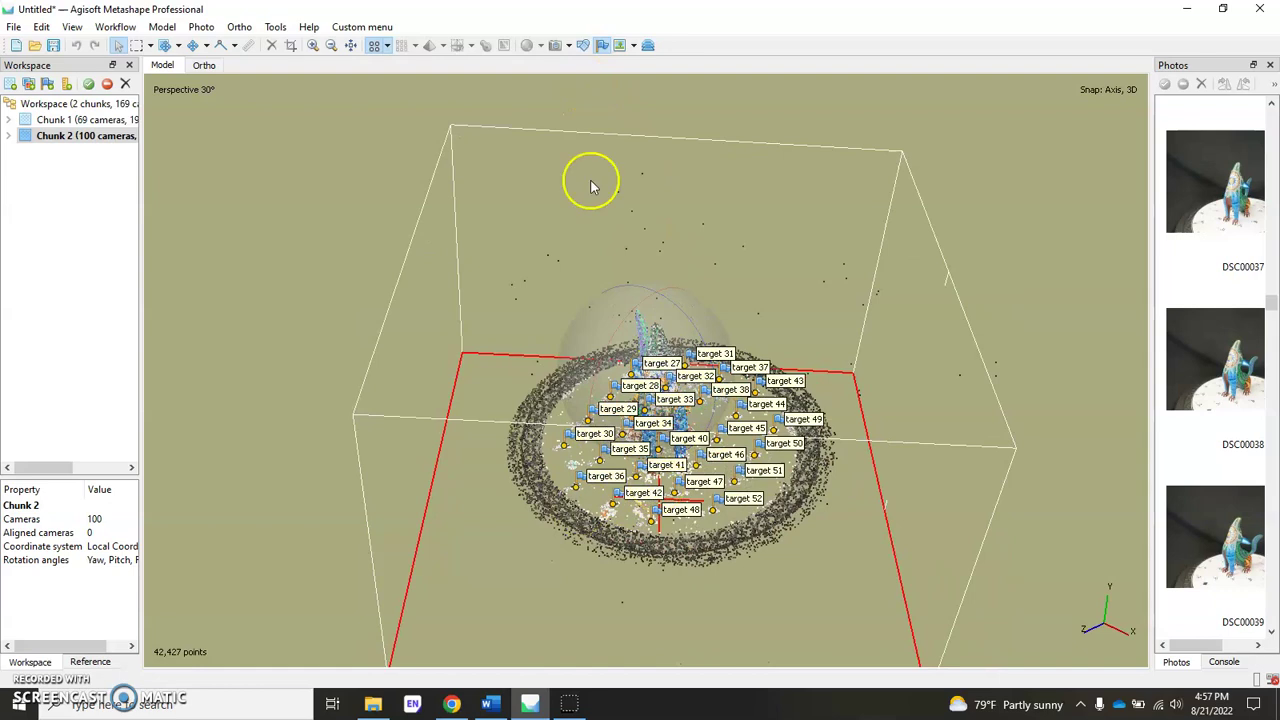
Hide the marker labels and shrink Chunk 2's region box from the left and right
{"action": "left_click", "coordinate": [599, 45]}
{"action": "mouse_move", "coordinate": [614, 371]}
{"action": "left_mouse_down"}
{"action": "mouse_move", "coordinate": [640, 360]}
{"action": "mouse_move", "coordinate": [650, 370]}
{"action": "mouse_move", "coordinate": [671, 341]}
{"action": "left_mouse_up"}
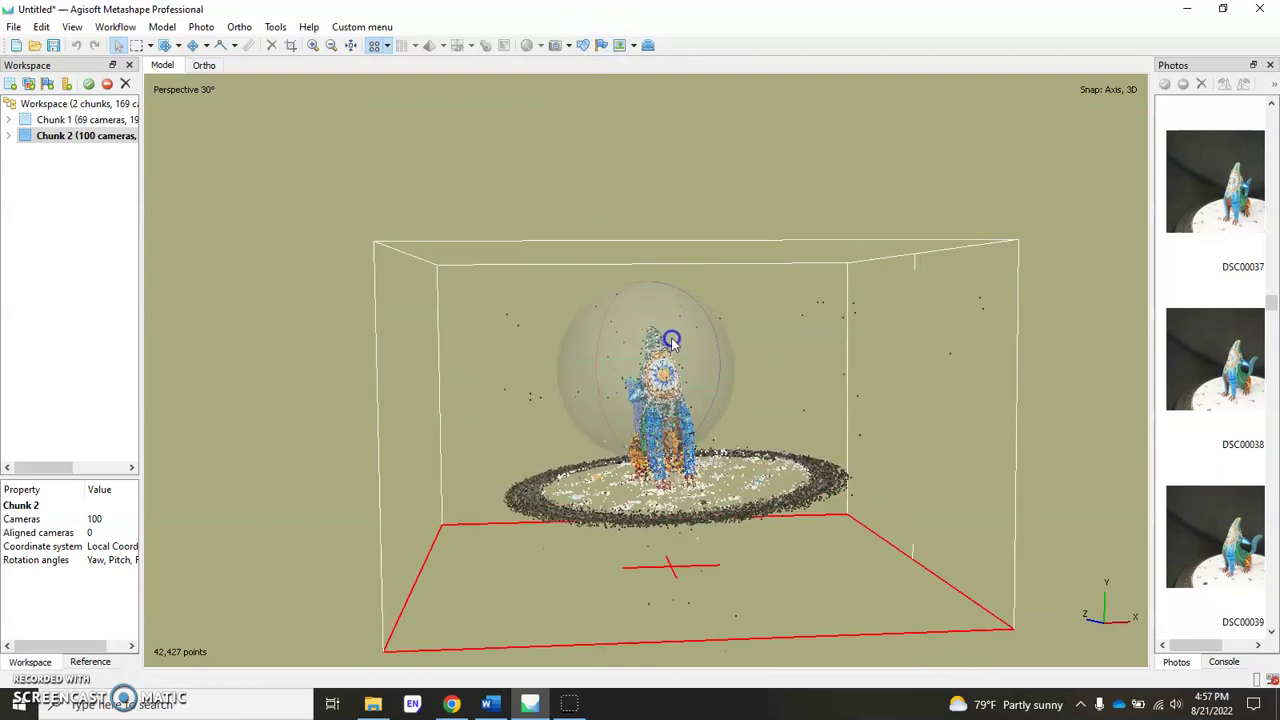
{"action": "left_click", "coordinate": [167, 45]}
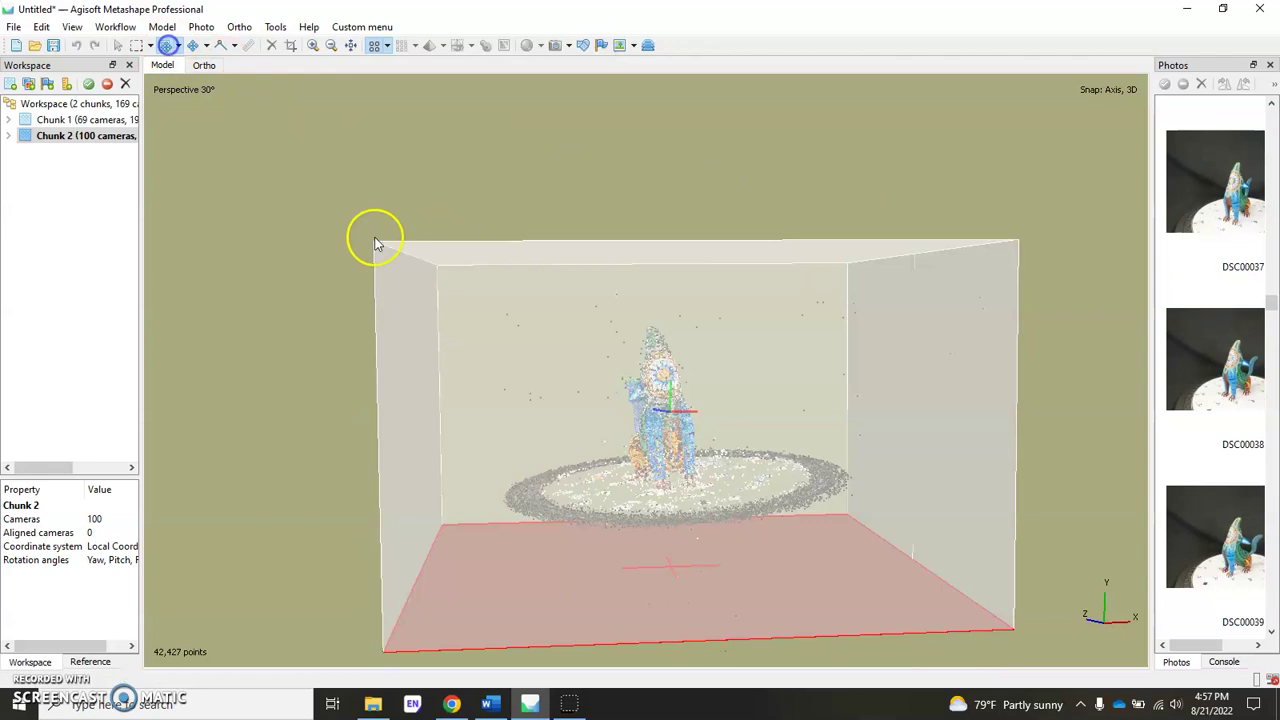
{"action": "left_click", "coordinate": [178, 45]}
{"action": "left_click", "coordinate": [214, 83]}
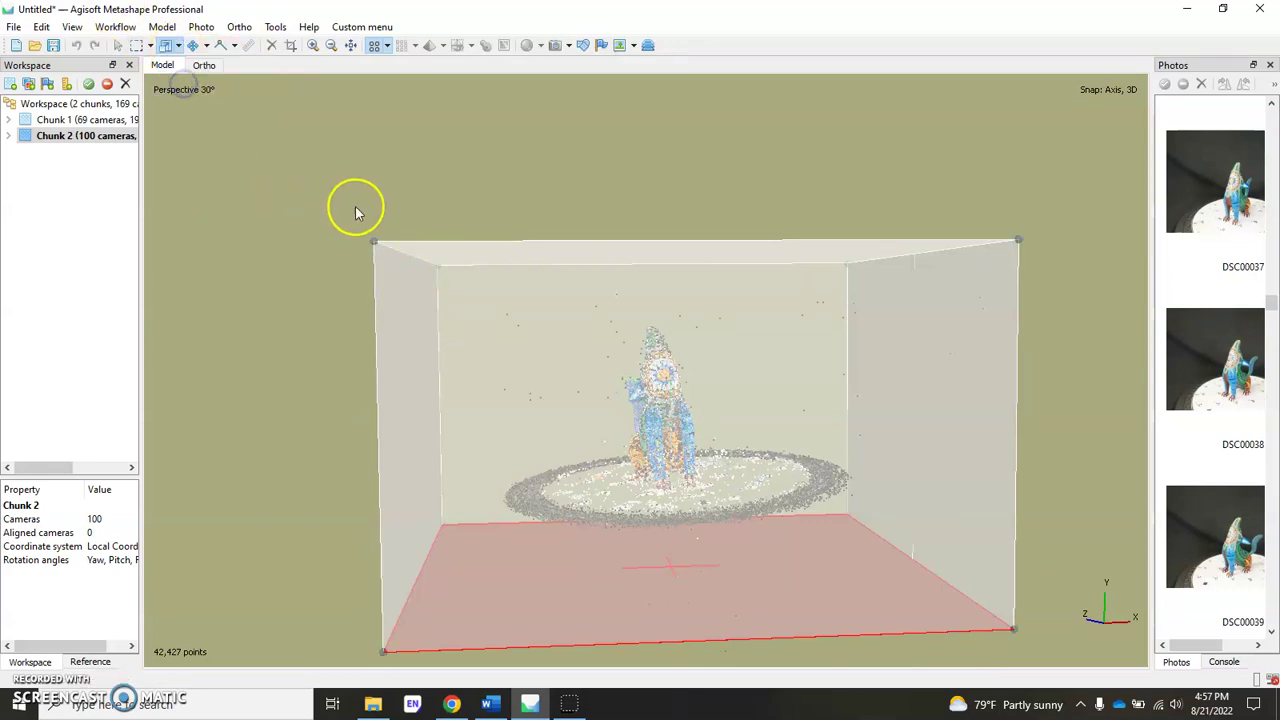
{"action": "left_click_drag", "start_coordinate": [371, 240], "coordinate": [586, 249]}
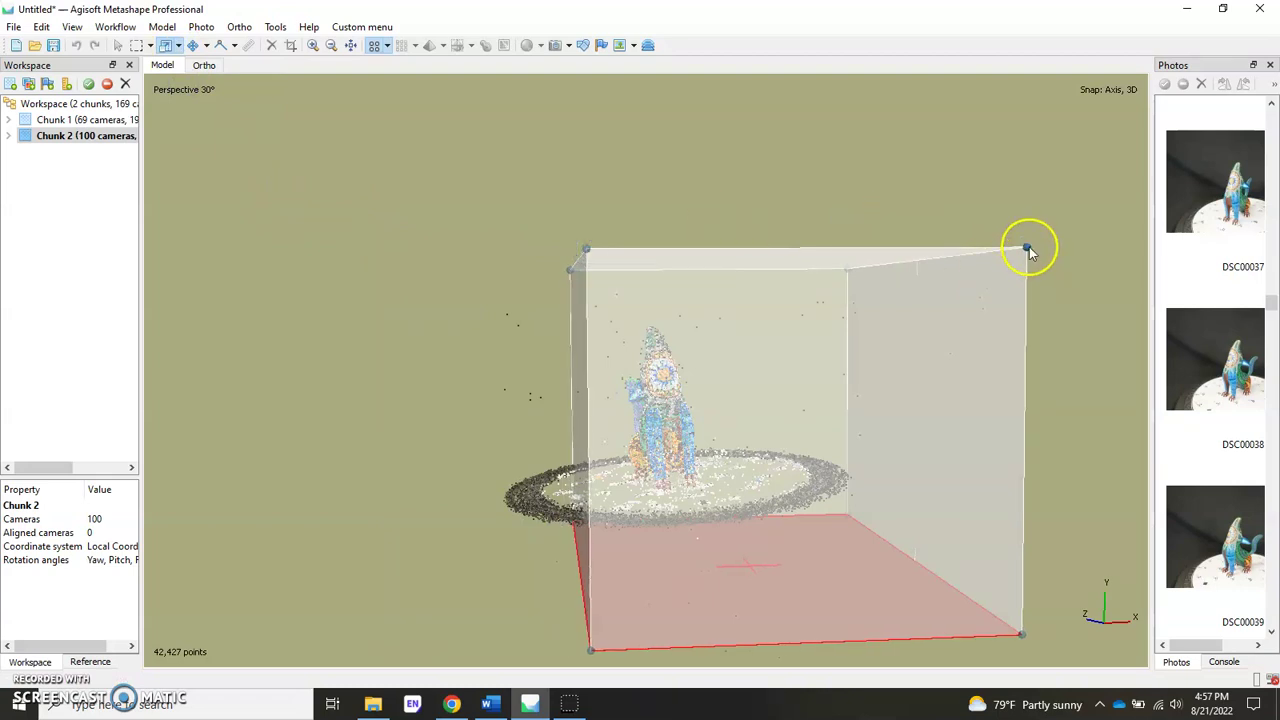
{"action": "left_click_drag", "start_coordinate": [1028, 249], "coordinate": [795, 272]}
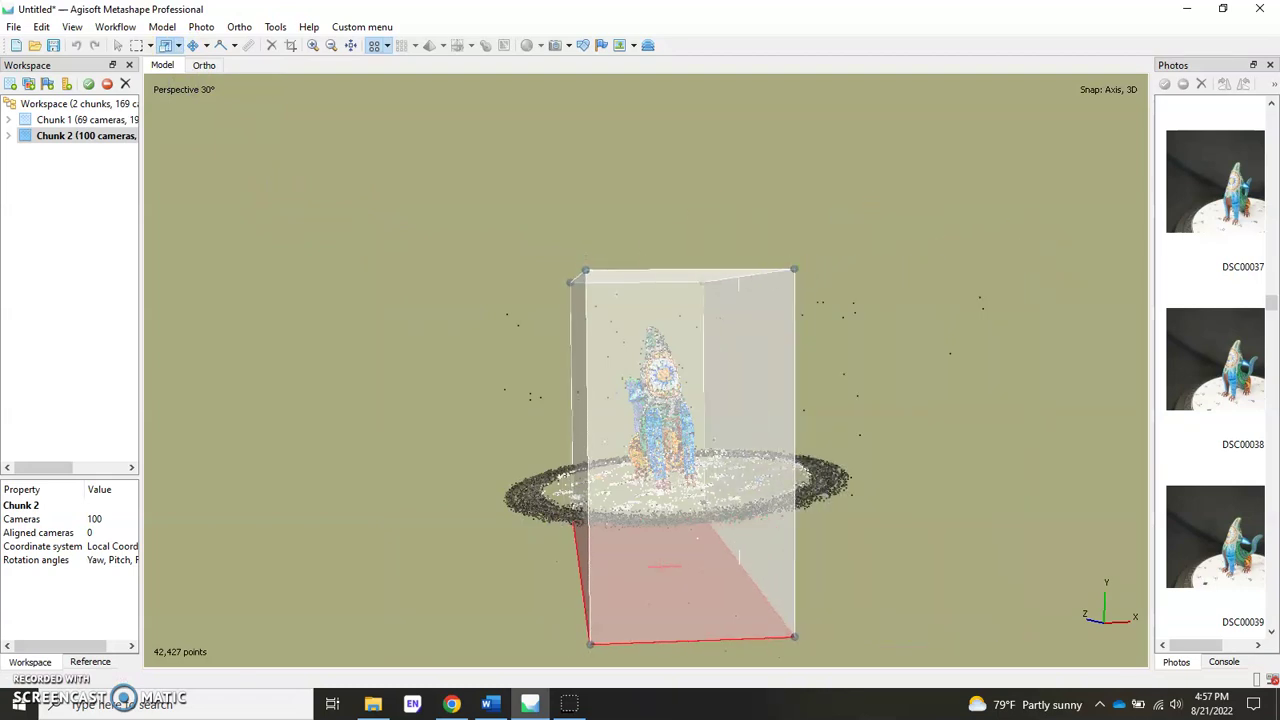
{"action": "left_click", "coordinate": [119, 46]}
Narrow the region box further from both sides, checking from a side view
{"action": "left_click_drag", "start_coordinate": [623, 357], "coordinate": [796, 324]}
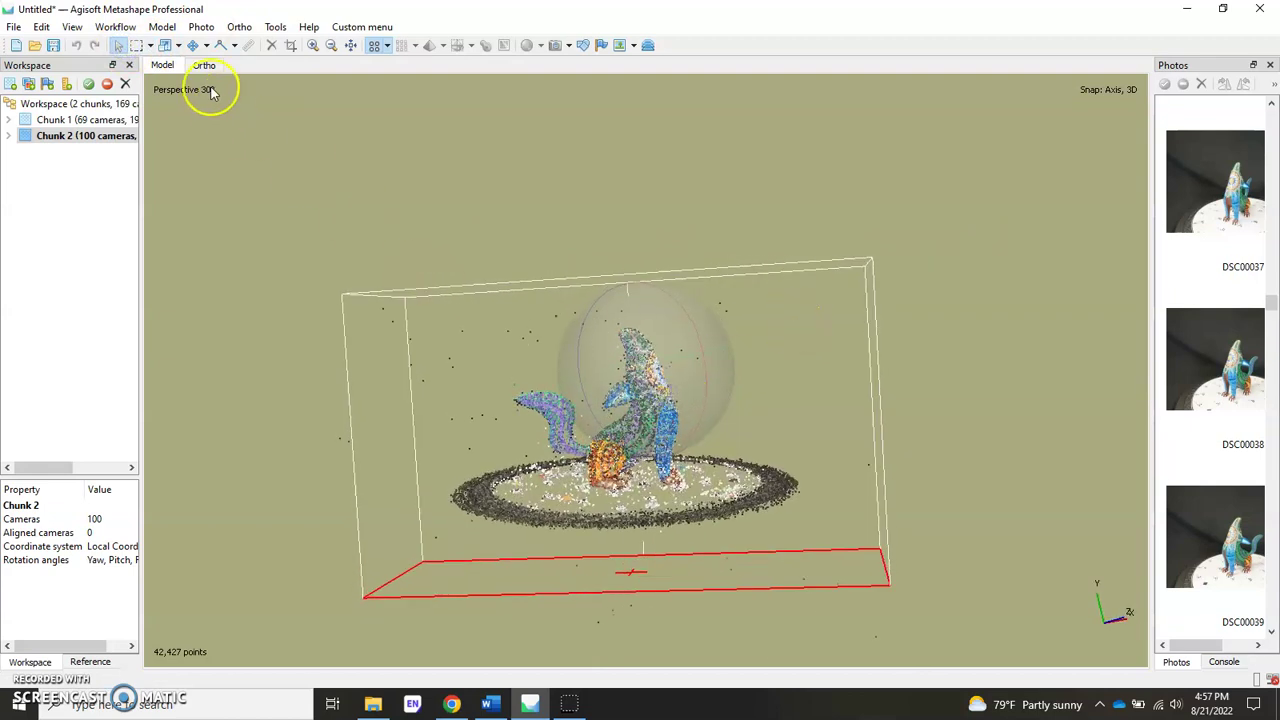
{"action": "left_click", "coordinate": [165, 45]}
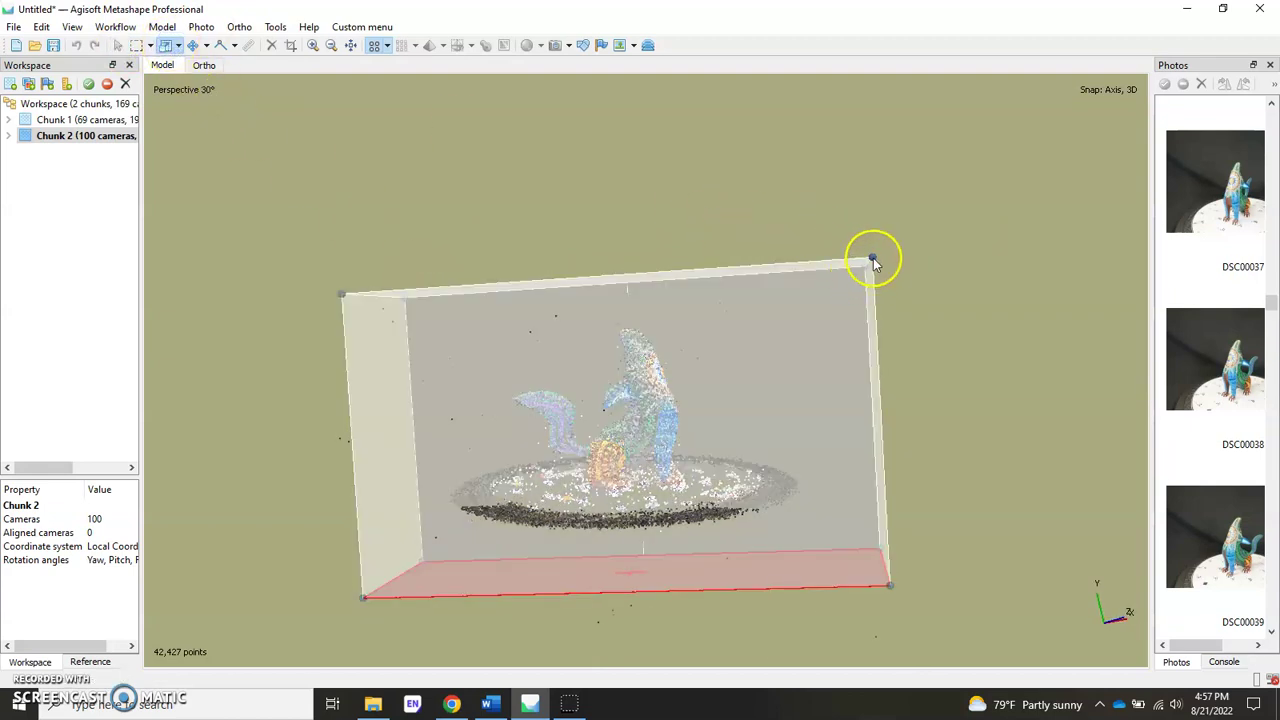
{"action": "left_click_drag", "start_coordinate": [873, 258], "coordinate": [695, 268]}
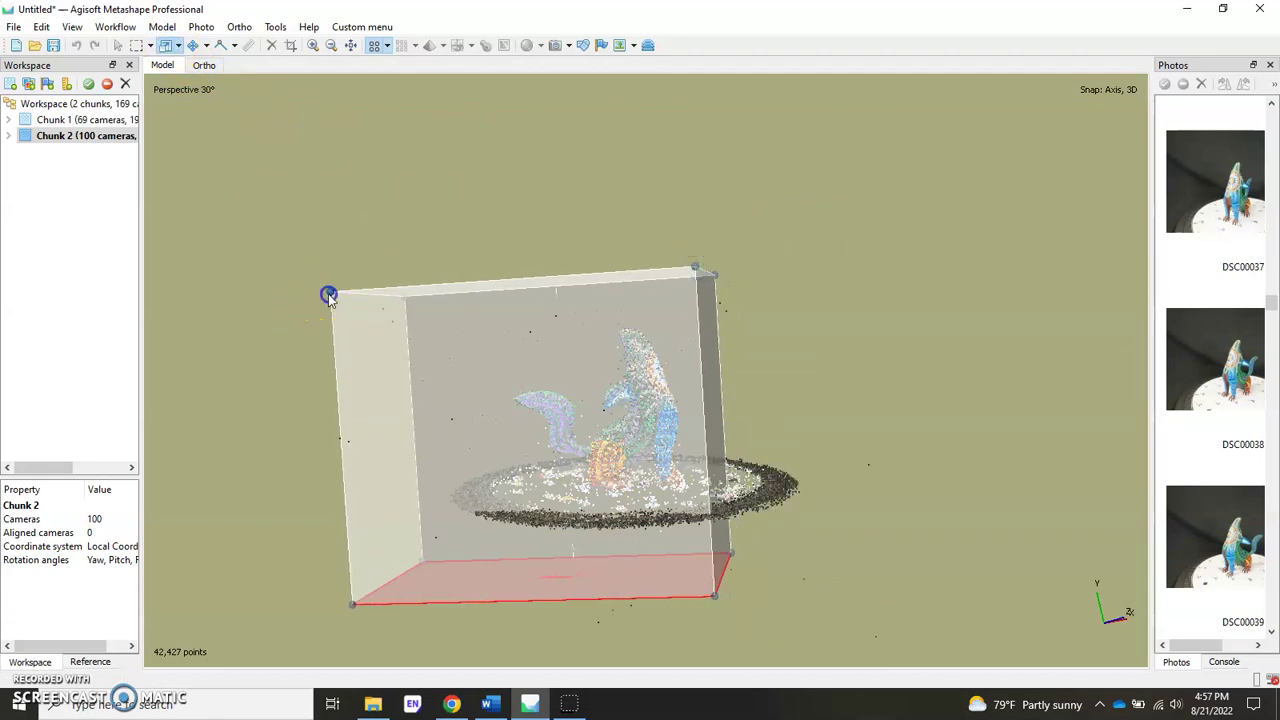
{"action": "left_click_drag", "start_coordinate": [329, 296], "coordinate": [460, 283]}
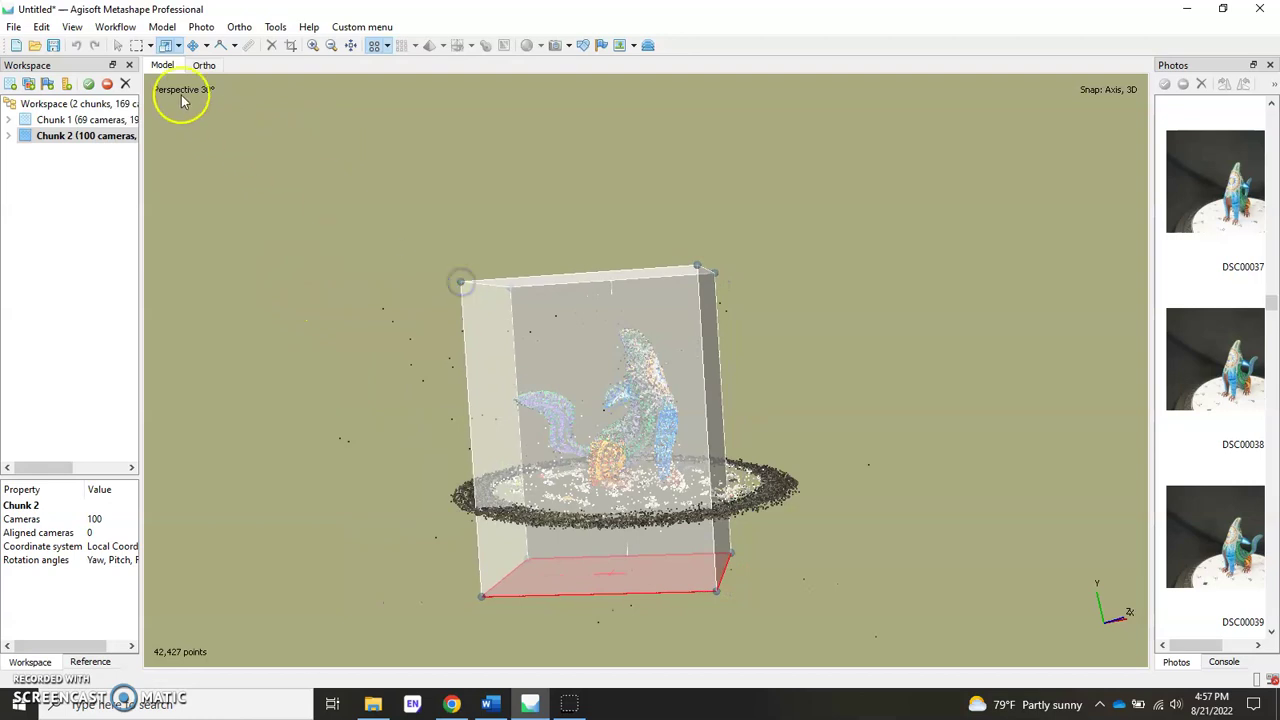
{"action": "left_click", "coordinate": [118, 45]}
{"action": "scroll", "coordinate": [640, 440], "scroll_direction": "up", "scroll_amount": 5}
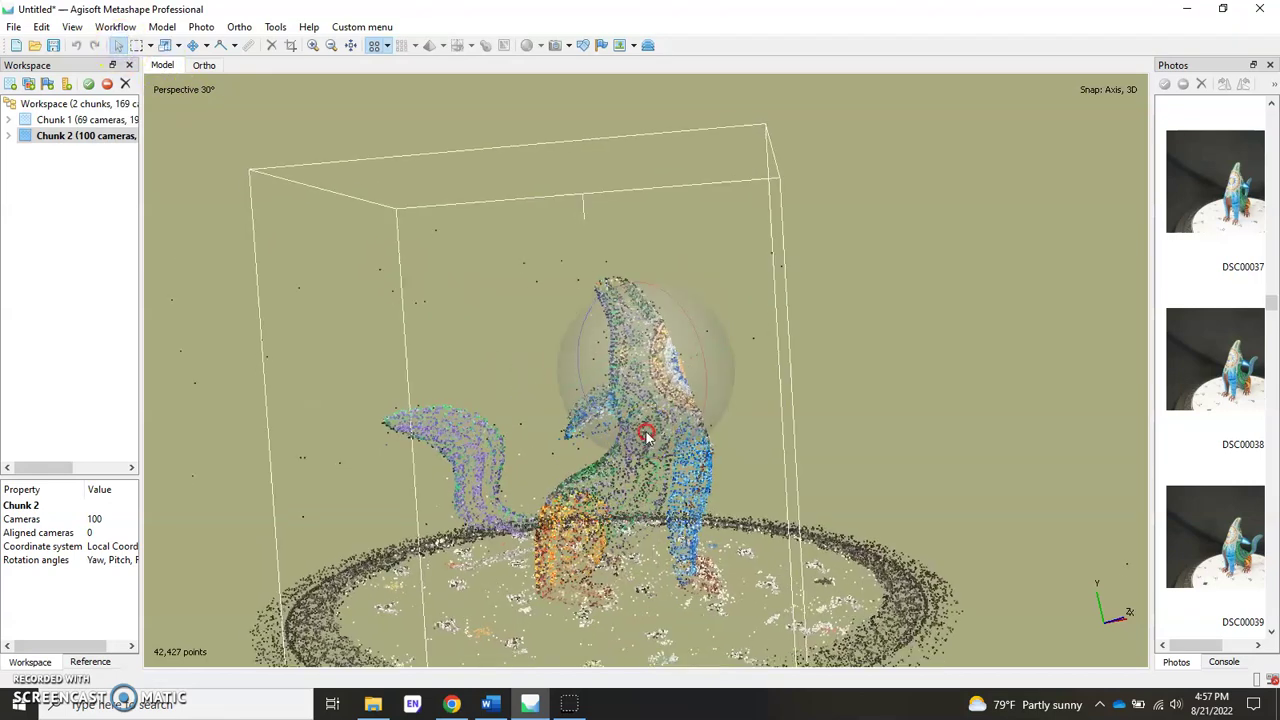
{"action": "left_click_drag", "start_coordinate": [646, 436], "coordinate": [655, 396]}
{"action": "left_click_drag", "start_coordinate": [640, 326], "coordinate": [649, 309]}
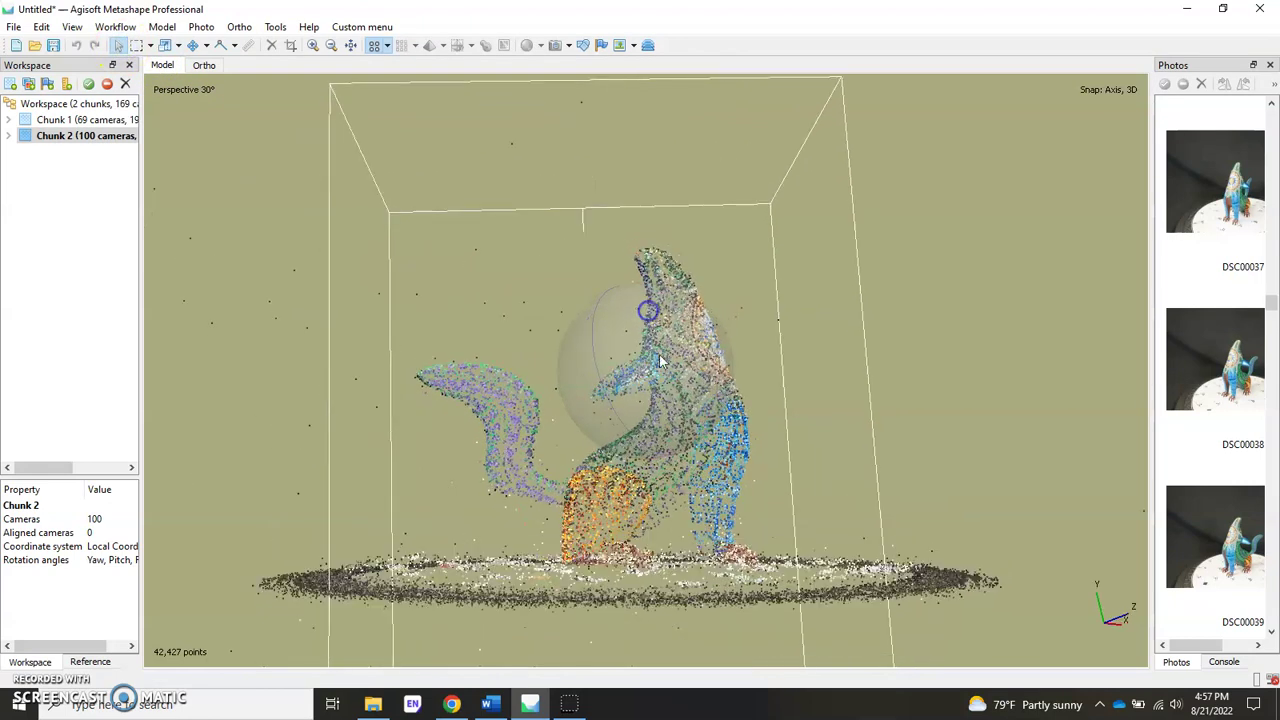
{"action": "left_click_drag", "start_coordinate": [651, 429], "coordinate": [638, 556]}
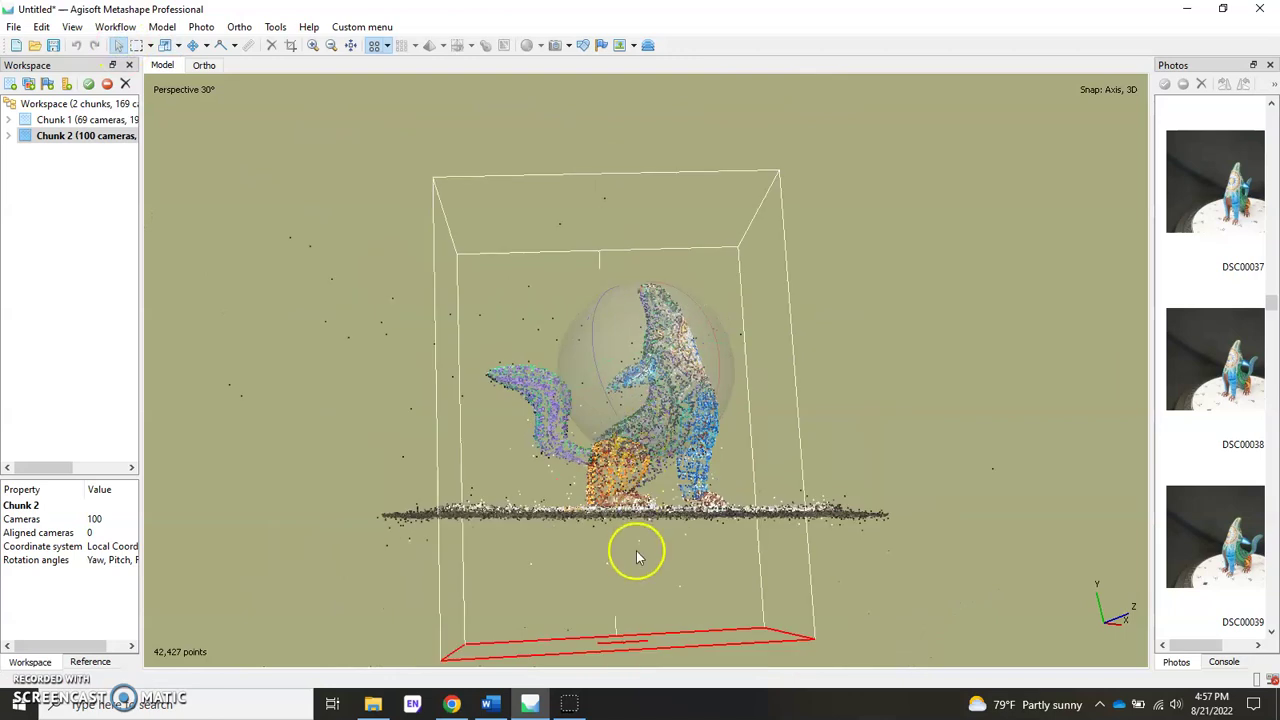
Raise the region's floor up to the base and rotate the box upright and square
{"action": "left_click", "coordinate": [165, 45]}
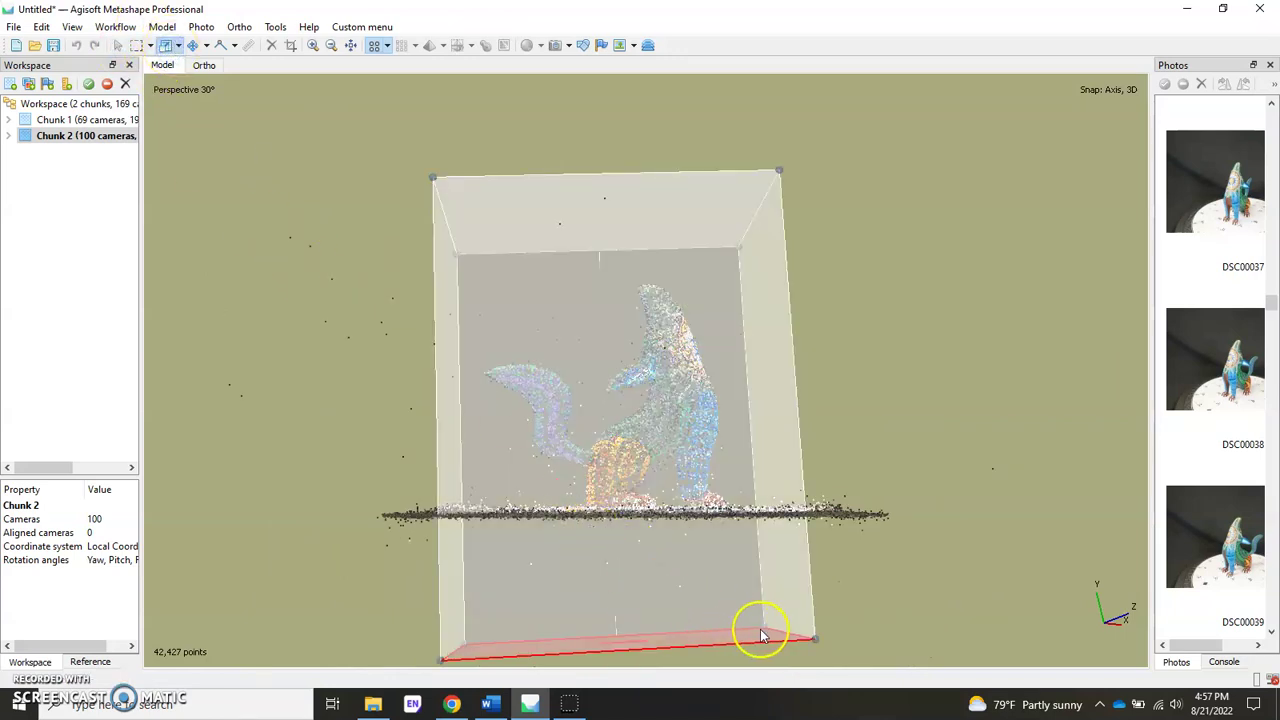
{"action": "left_click_drag", "start_coordinate": [757, 629], "coordinate": [758, 532]}
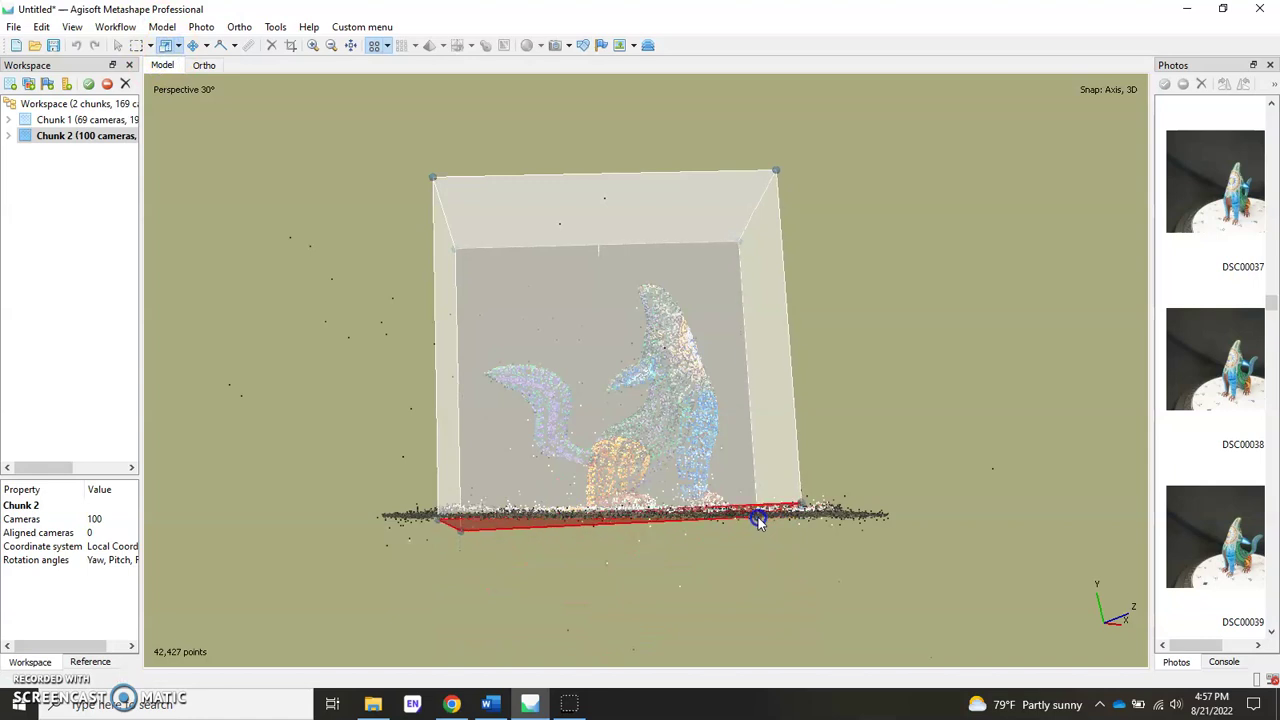
{"action": "left_click_drag", "start_coordinate": [758, 517], "coordinate": [758, 513]}
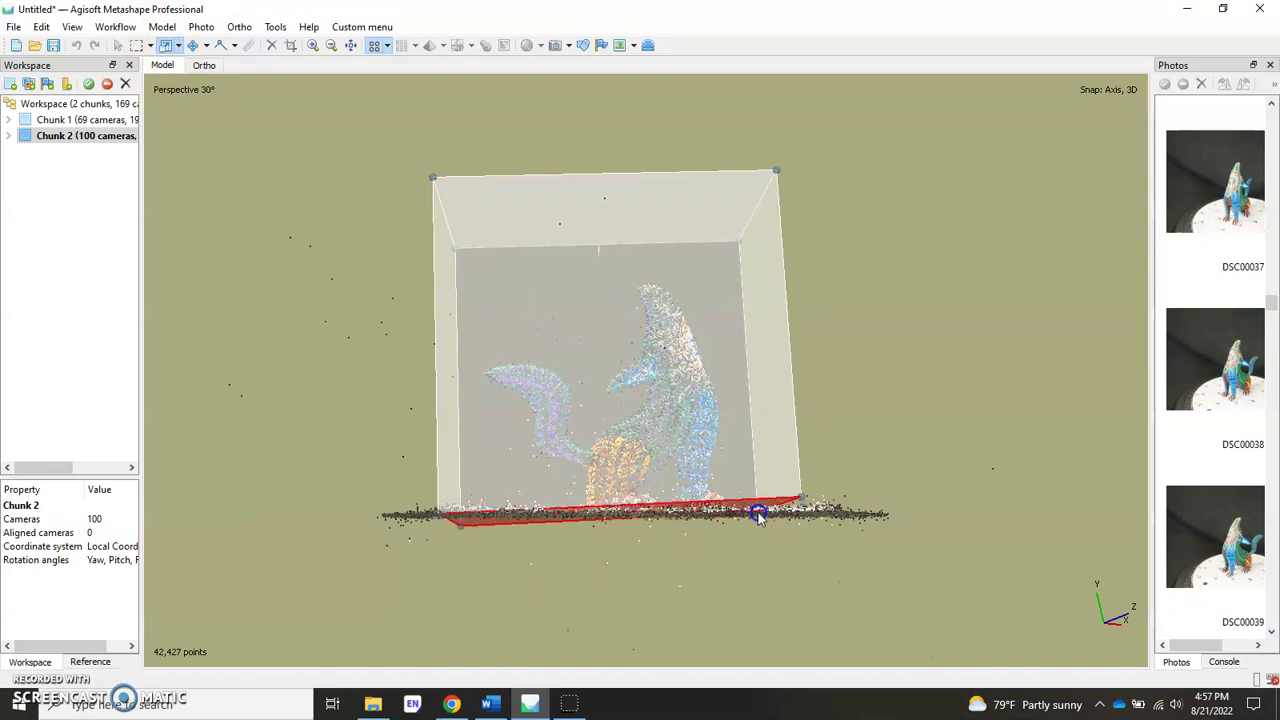
{"action": "left_click", "coordinate": [175, 45]}
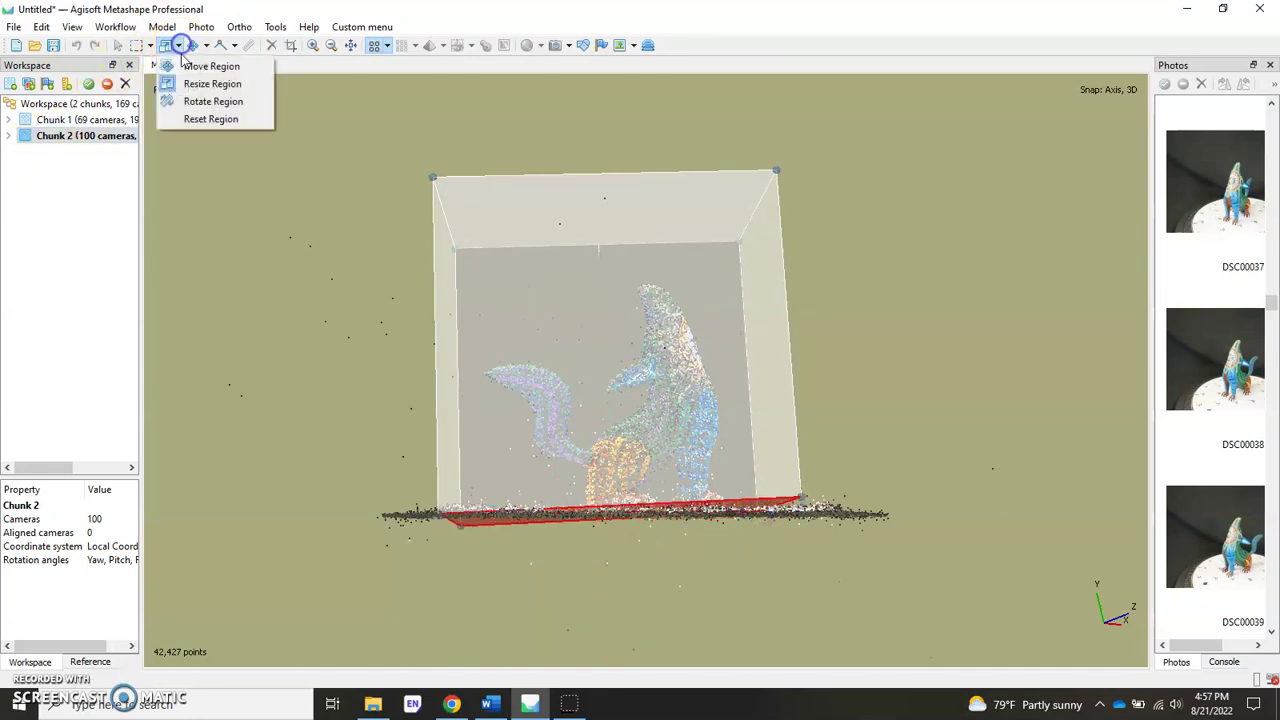
{"action": "left_click", "coordinate": [188, 108]}
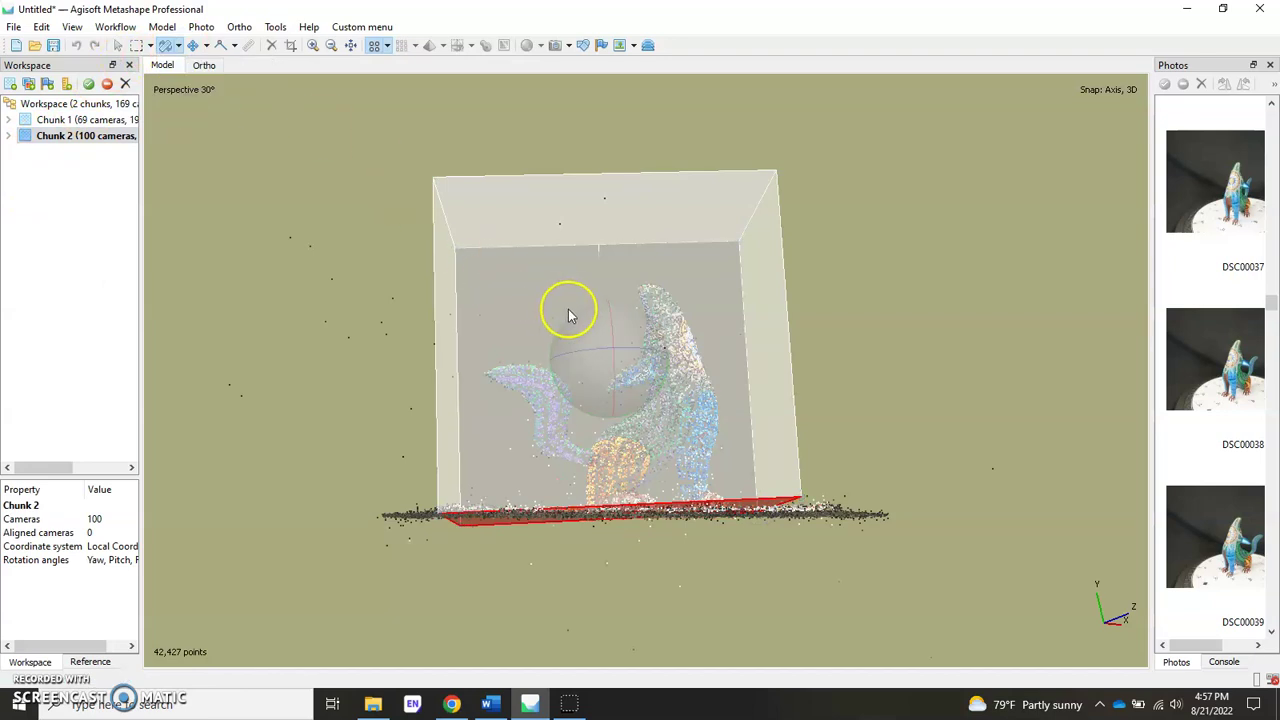
{"action": "left_click_drag", "start_coordinate": [574, 315], "coordinate": [574, 311]}
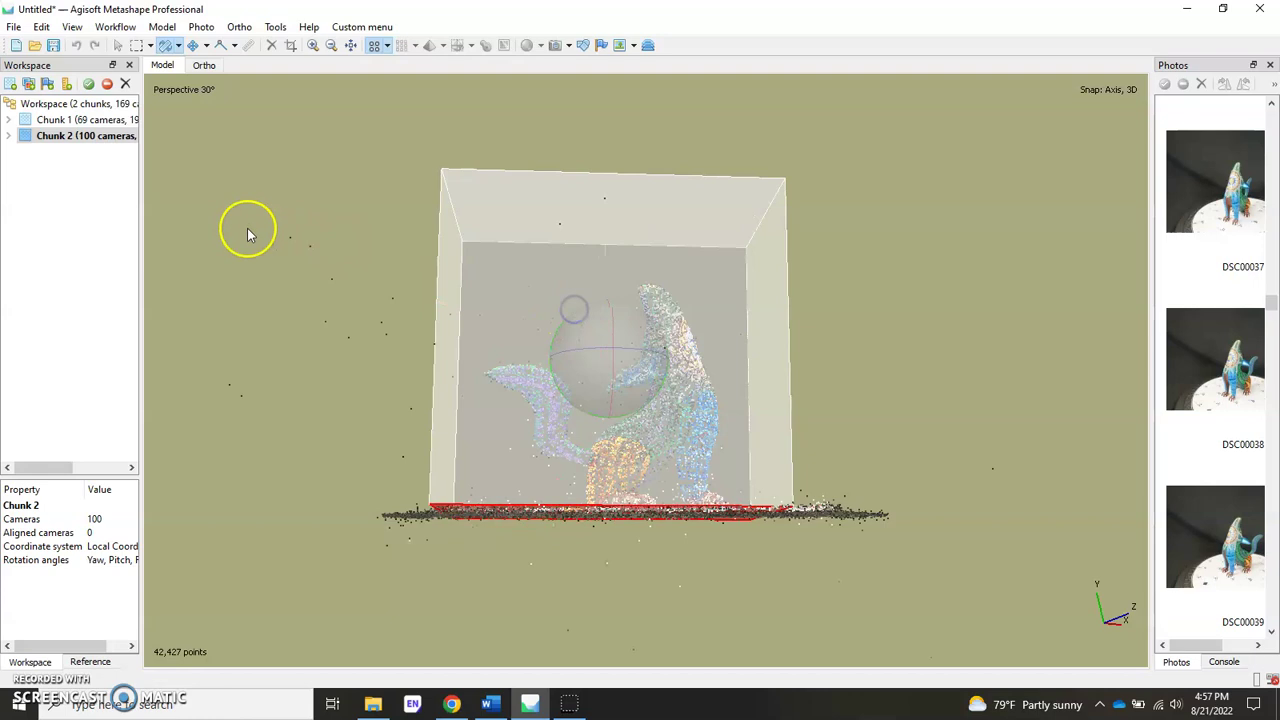
{"action": "left_click", "coordinate": [118, 45]}
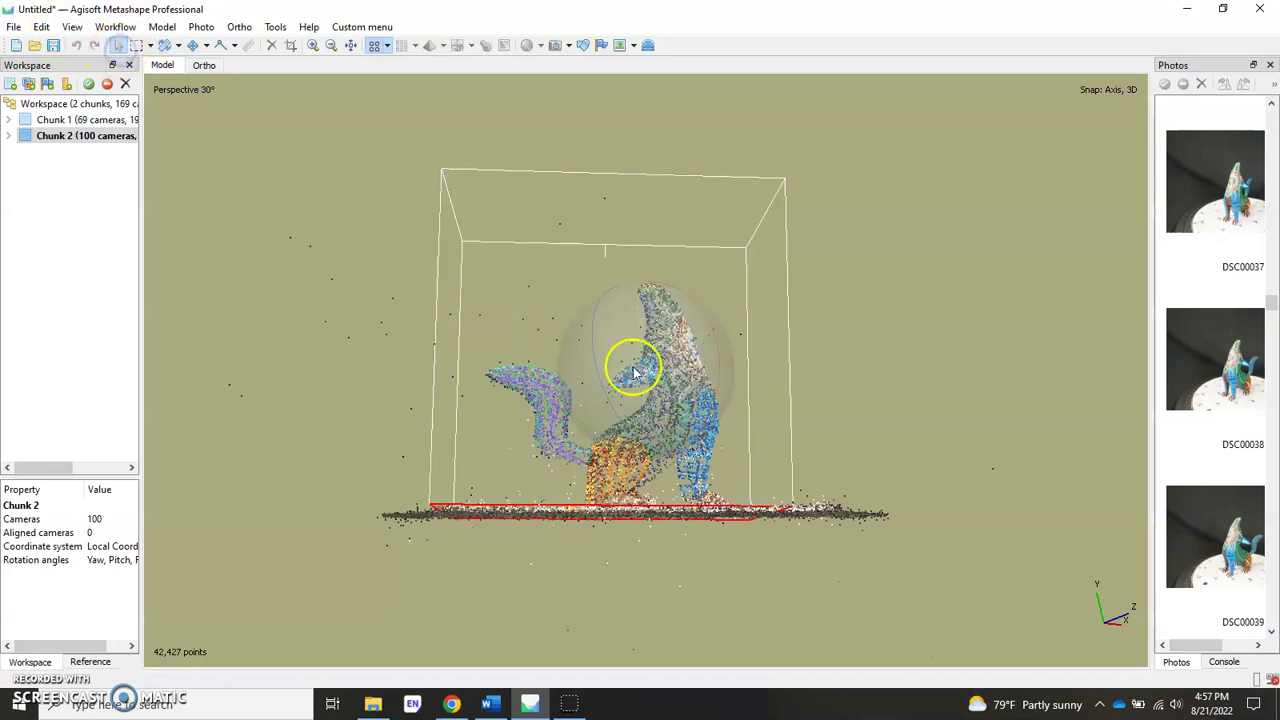
{"action": "left_click_drag", "start_coordinate": [631, 363], "coordinate": [615, 312]}
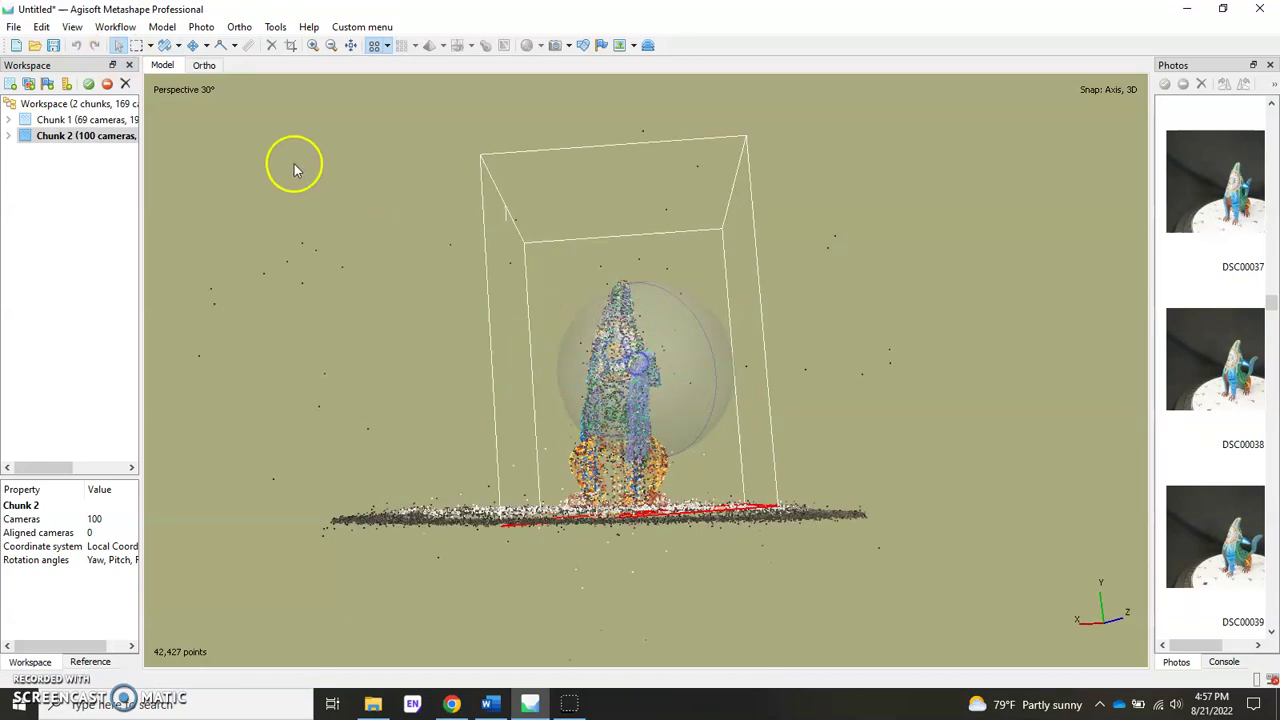
{"action": "left_click", "coordinate": [167, 47]}
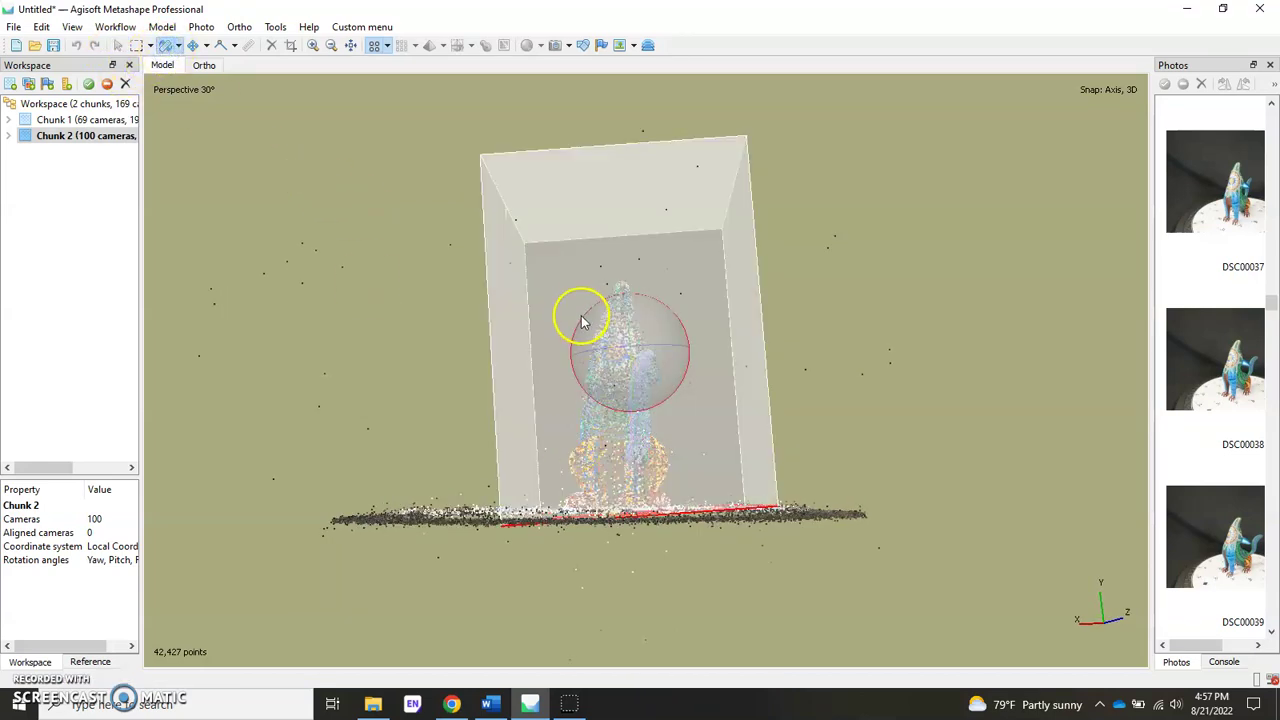
{"action": "left_click_drag", "start_coordinate": [581, 323], "coordinate": [580, 317]}
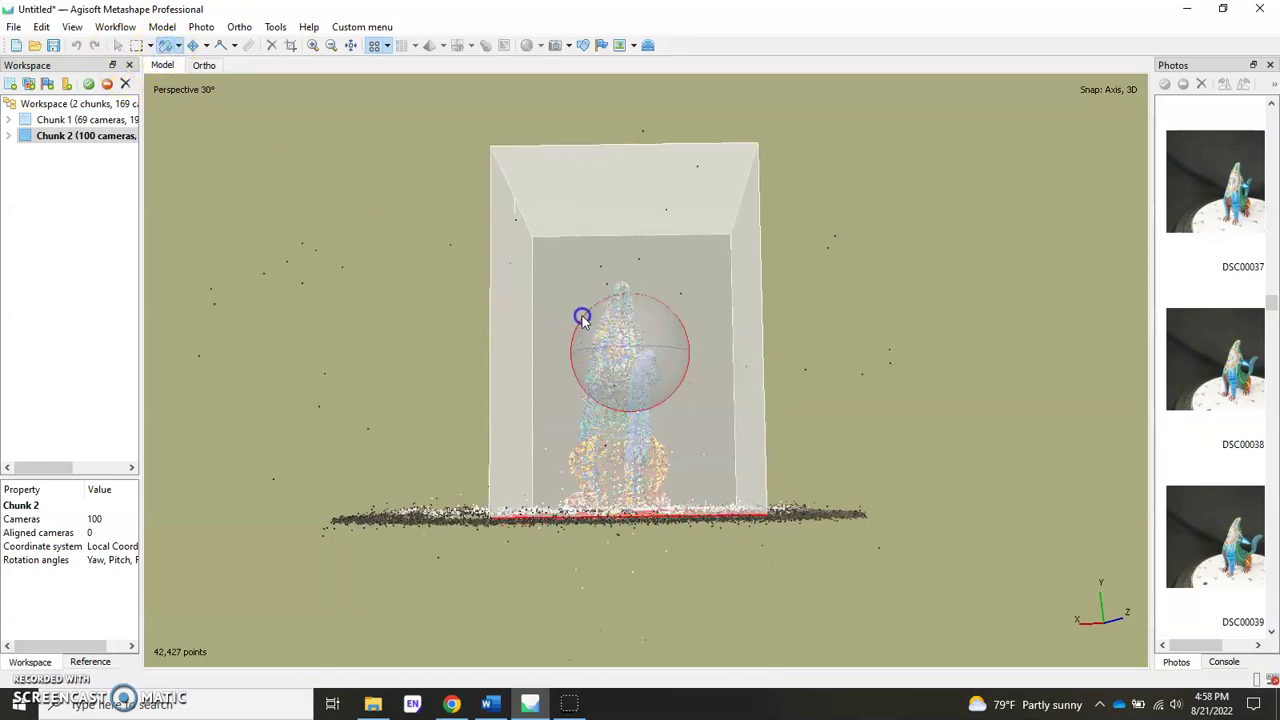
Lift the region's bottom slightly above the turntable and orbit to check the tail
{"action": "left_click", "coordinate": [172, 46]}
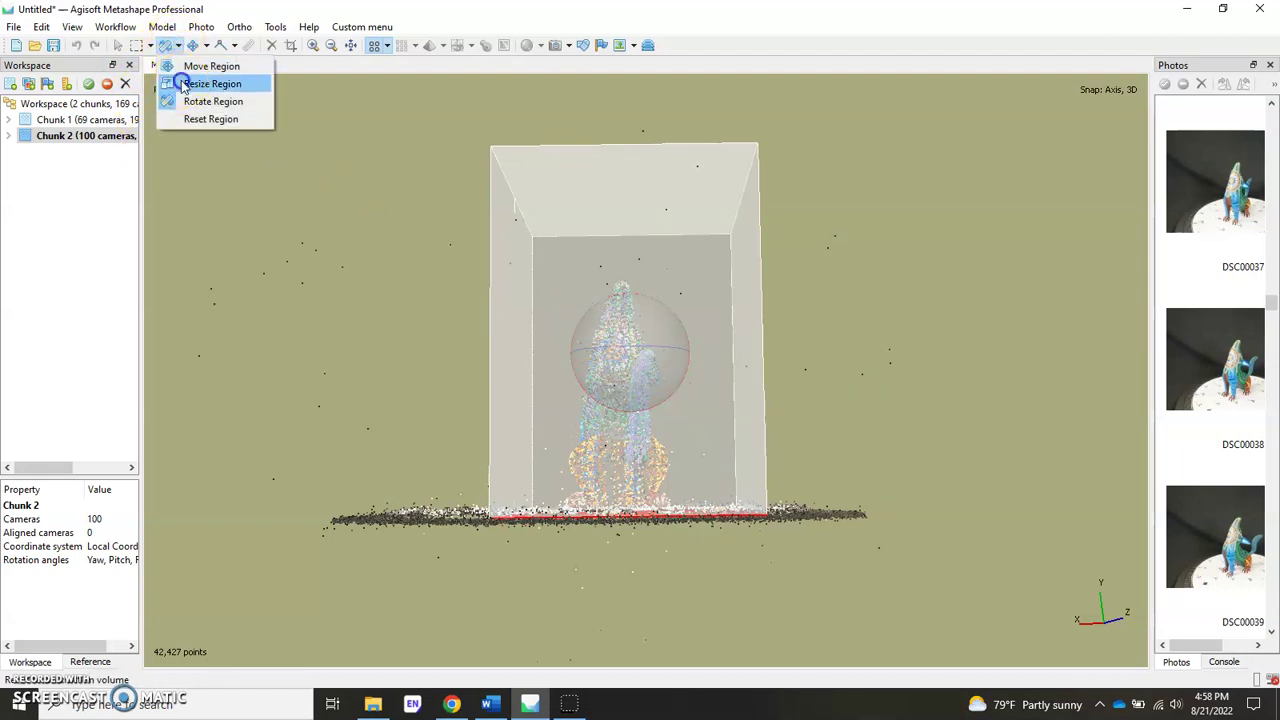
{"action": "left_click", "coordinate": [185, 84]}
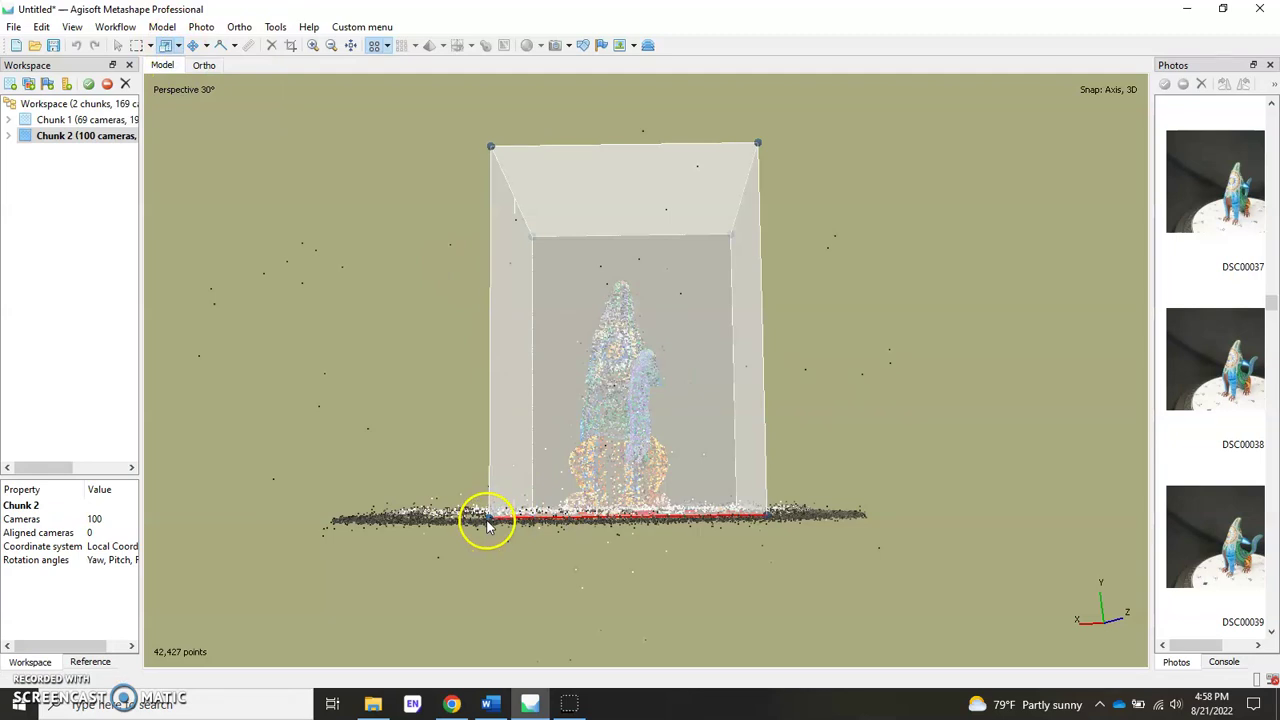
{"action": "left_click_drag", "start_coordinate": [487, 527], "coordinate": [489, 508]}
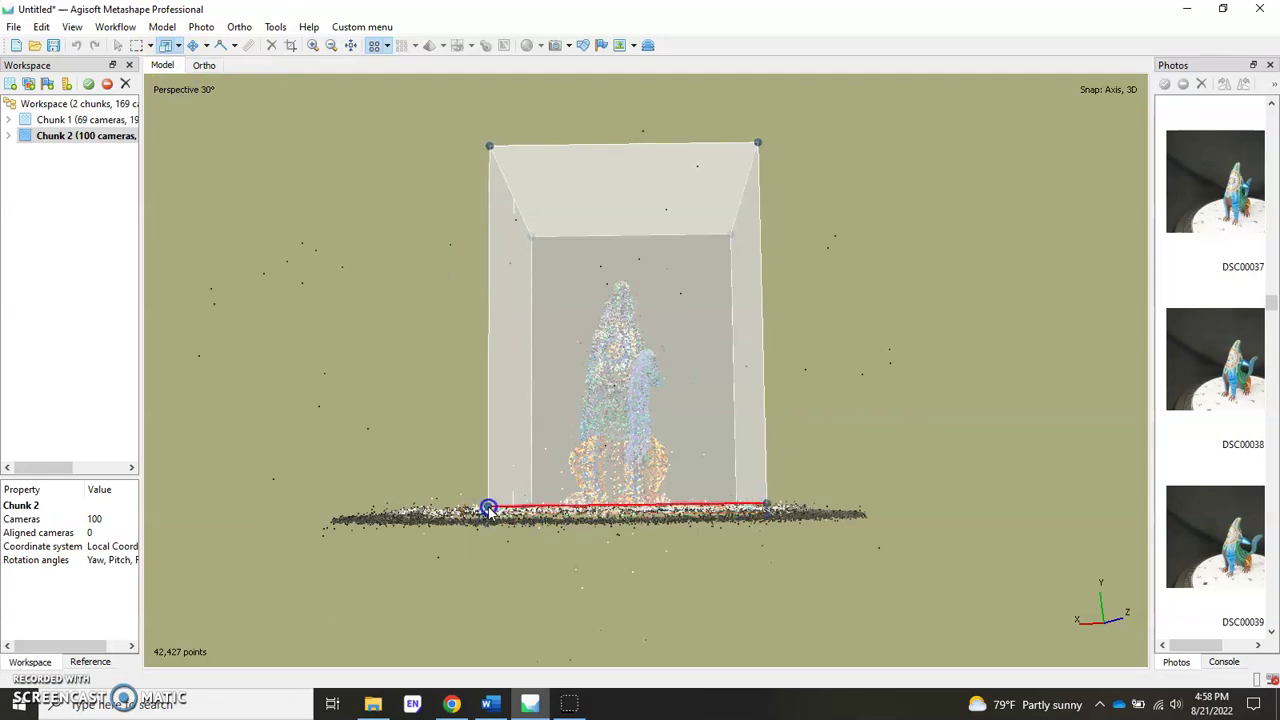
{"action": "left_click", "coordinate": [118, 45]}
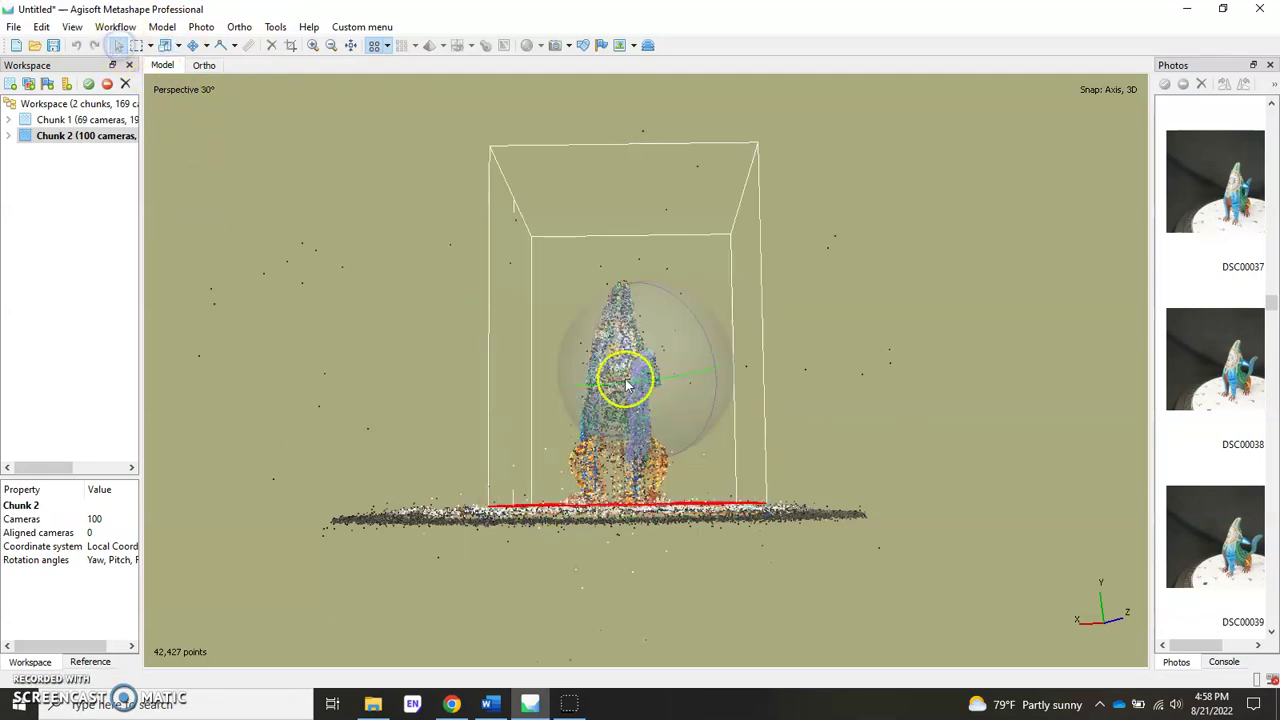
{"action": "left_click_drag", "start_coordinate": [626, 383], "coordinate": [629, 409]}
{"action": "scroll", "coordinate": [628, 408], "scroll_direction": "up", "scroll_amount": 6}
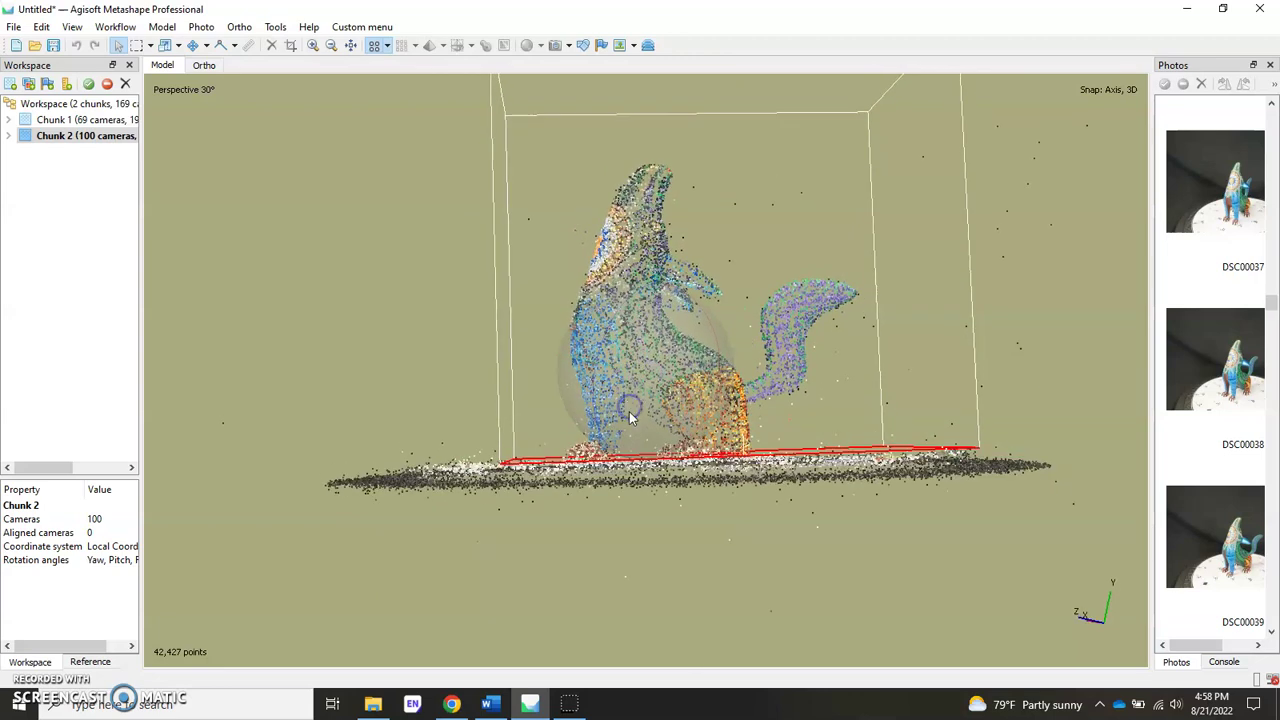
Make Chunk 1 active and lower the top of its region box
{"action": "double_click", "coordinate": [83, 120]}
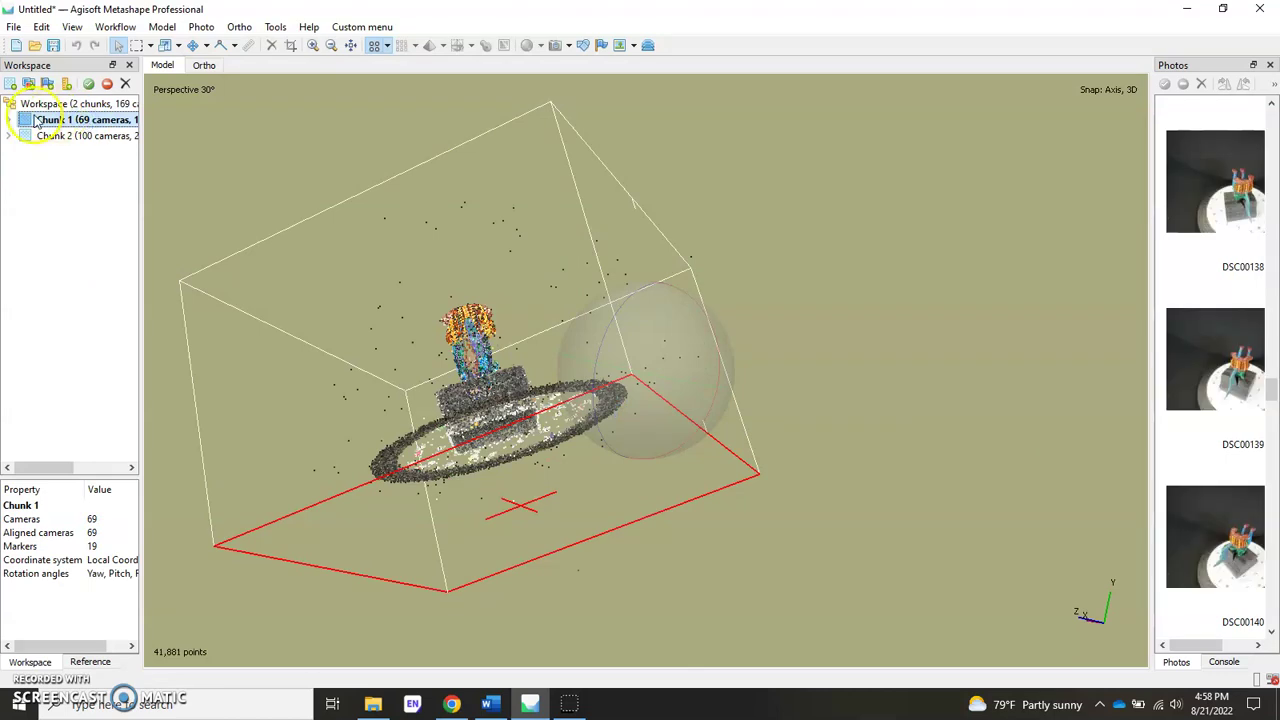
{"action": "left_click_drag", "start_coordinate": [505, 385], "coordinate": [568, 340]}
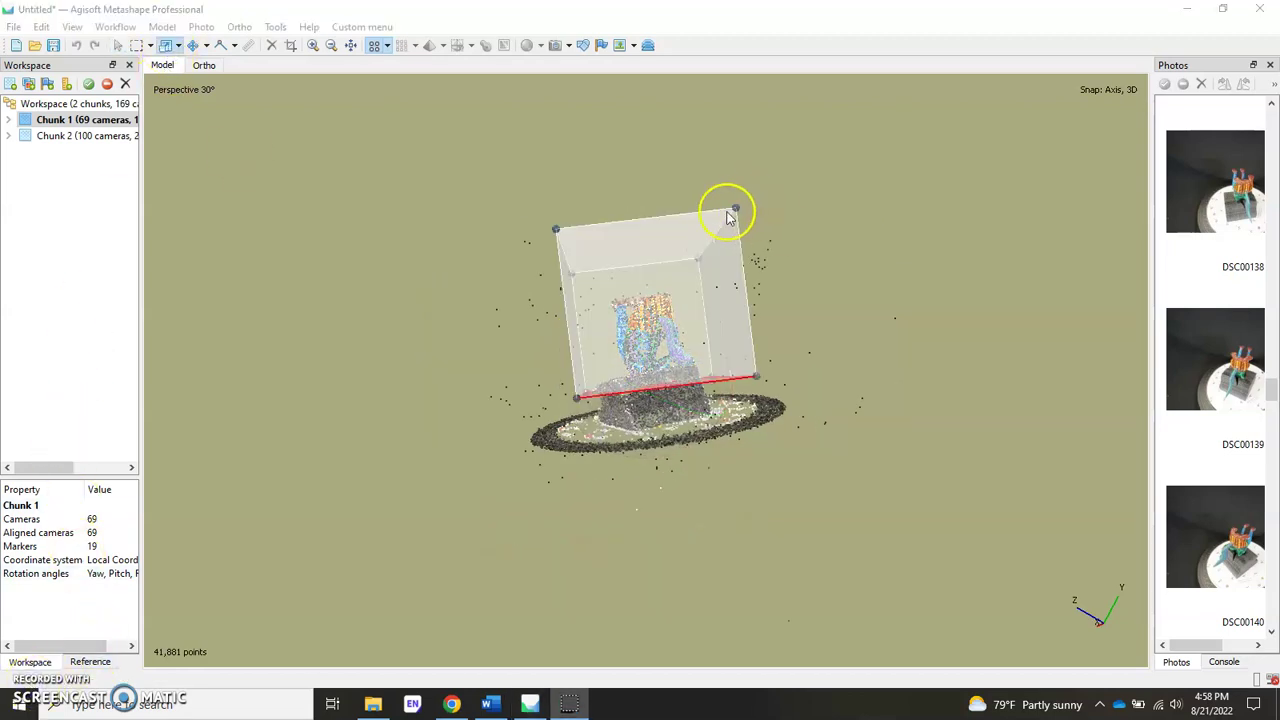
{"action": "left_click_drag", "start_coordinate": [737, 208], "coordinate": [741, 241]}
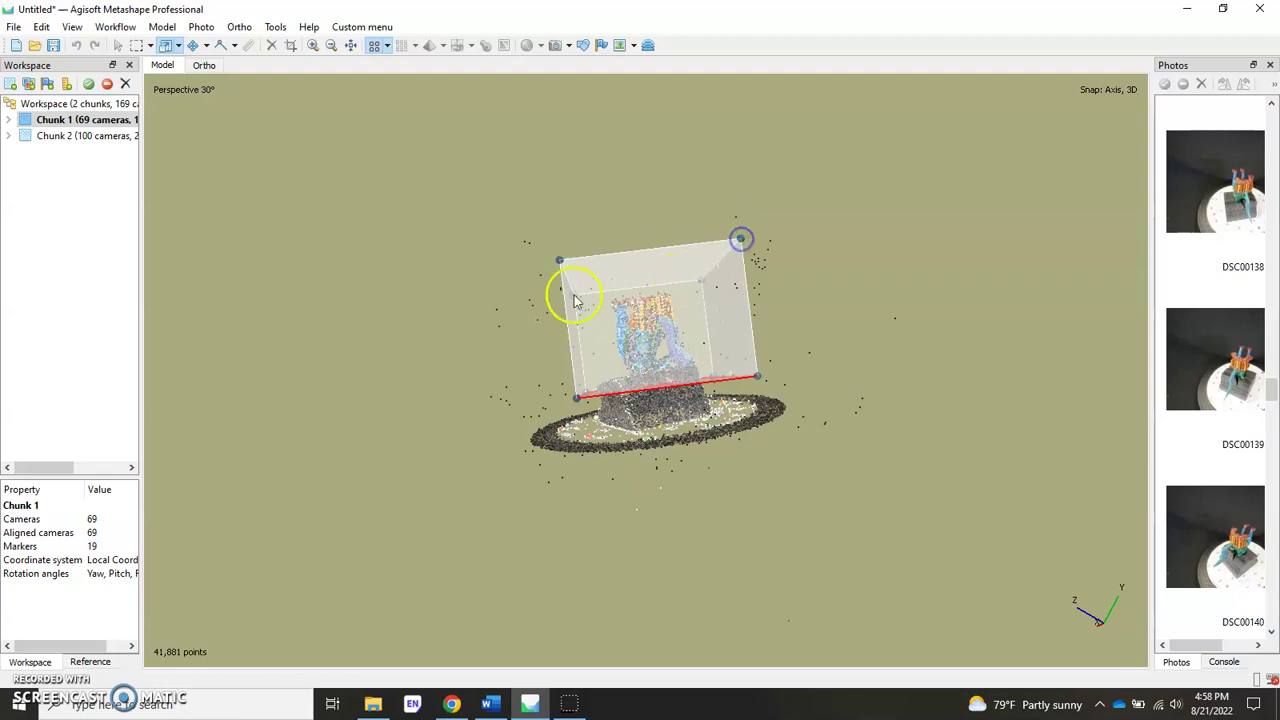
{"action": "left_click", "coordinate": [118, 45]}
{"action": "left_click", "coordinate": [596, 386]}
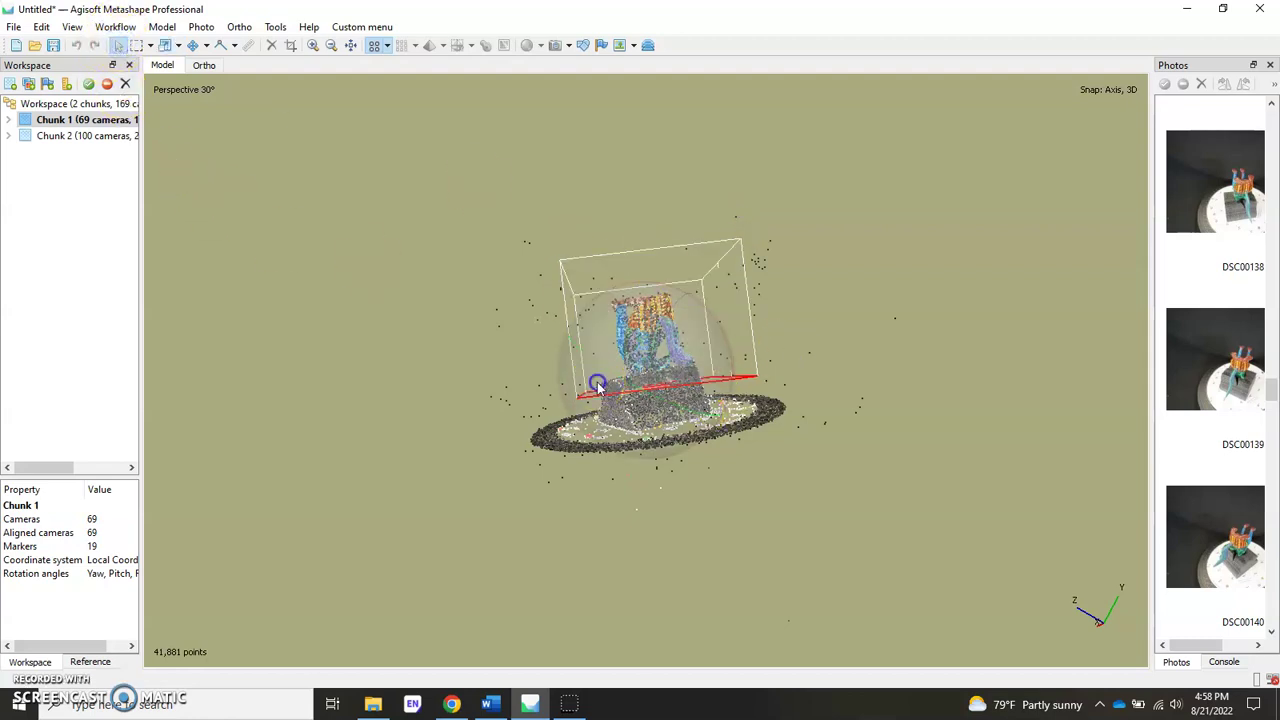
{"action": "left_click_drag", "start_coordinate": [596, 386], "coordinate": [650, 368]}
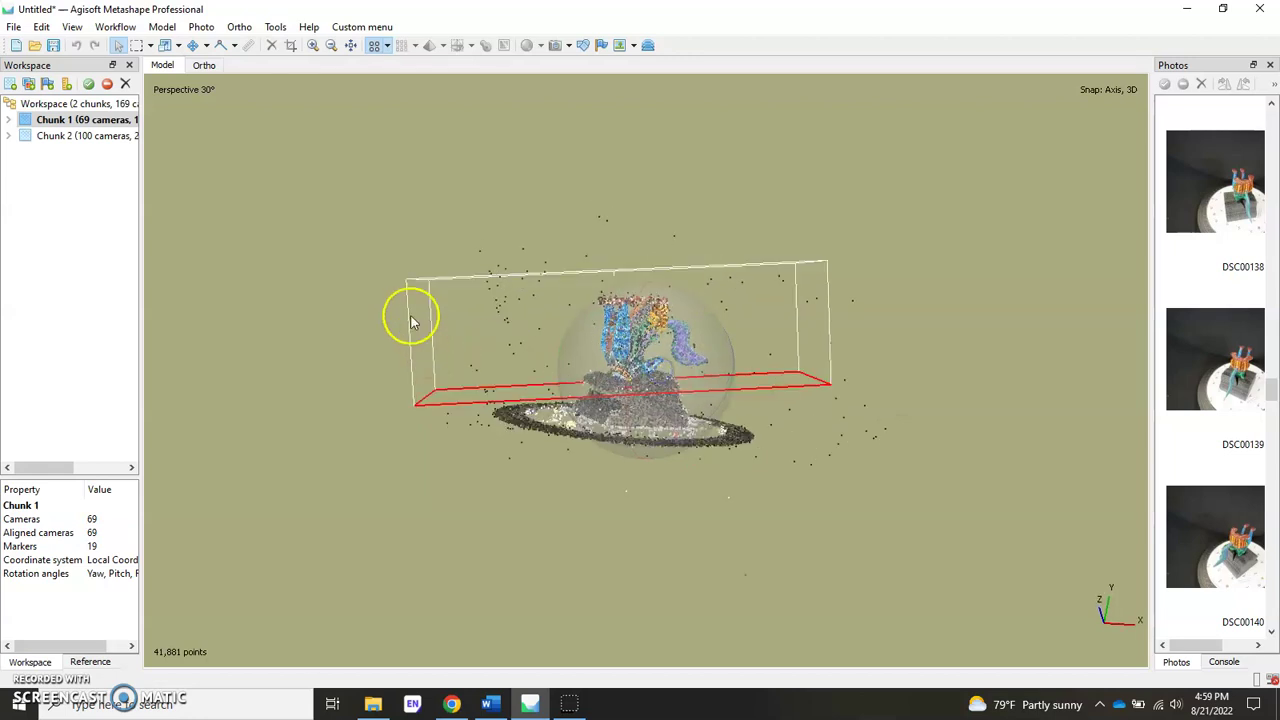
Tilt Chunk 1's region to match the figure, raise its floor above the base block, and pull in the sides
{"action": "left_click", "coordinate": [166, 45]}
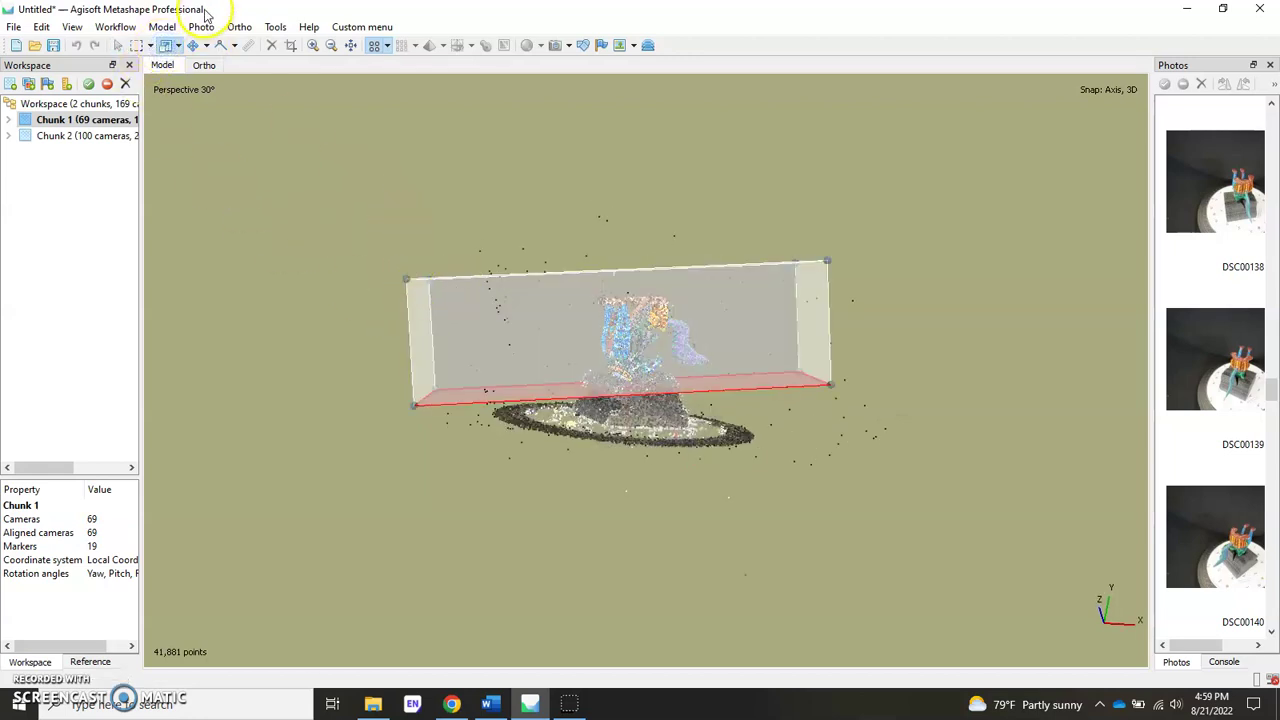
{"action": "left_click", "coordinate": [177, 45]}
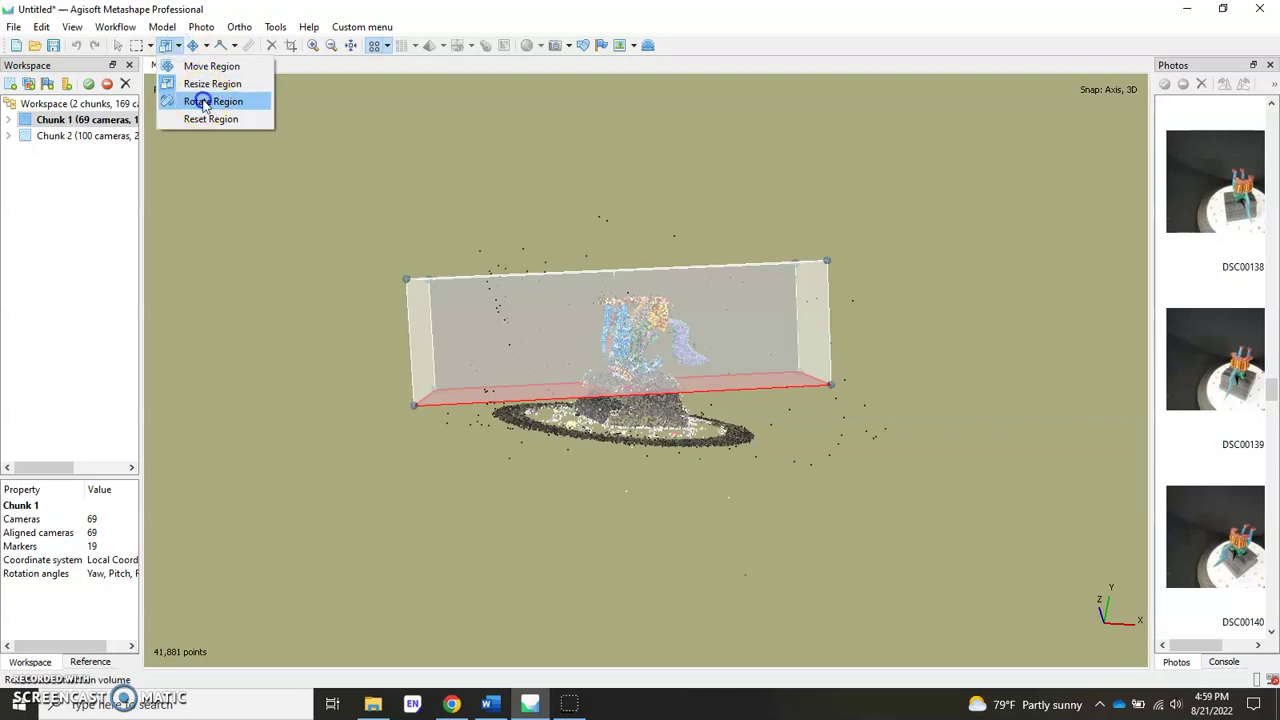
{"action": "left_click", "coordinate": [203, 102]}
{"action": "left_click_drag", "start_coordinate": [567, 308], "coordinate": [572, 302]}
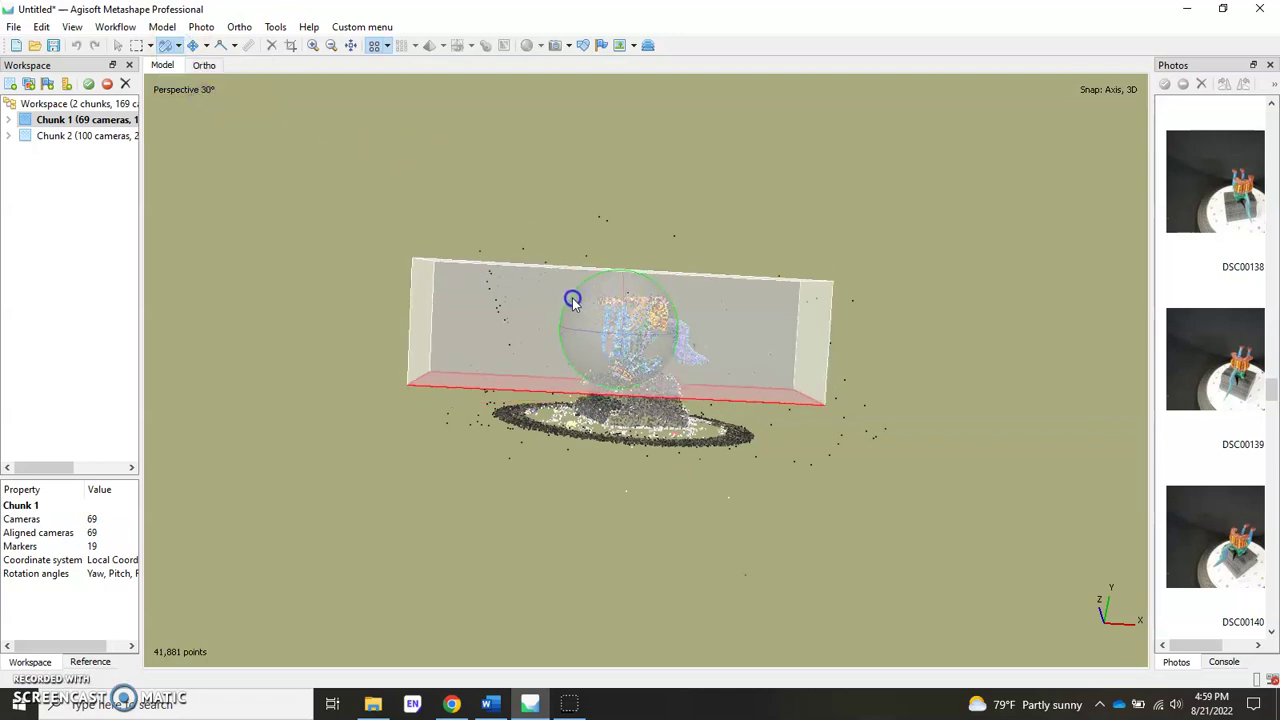
{"action": "left_click", "coordinate": [177, 45]}
{"action": "left_click", "coordinate": [188, 80]}
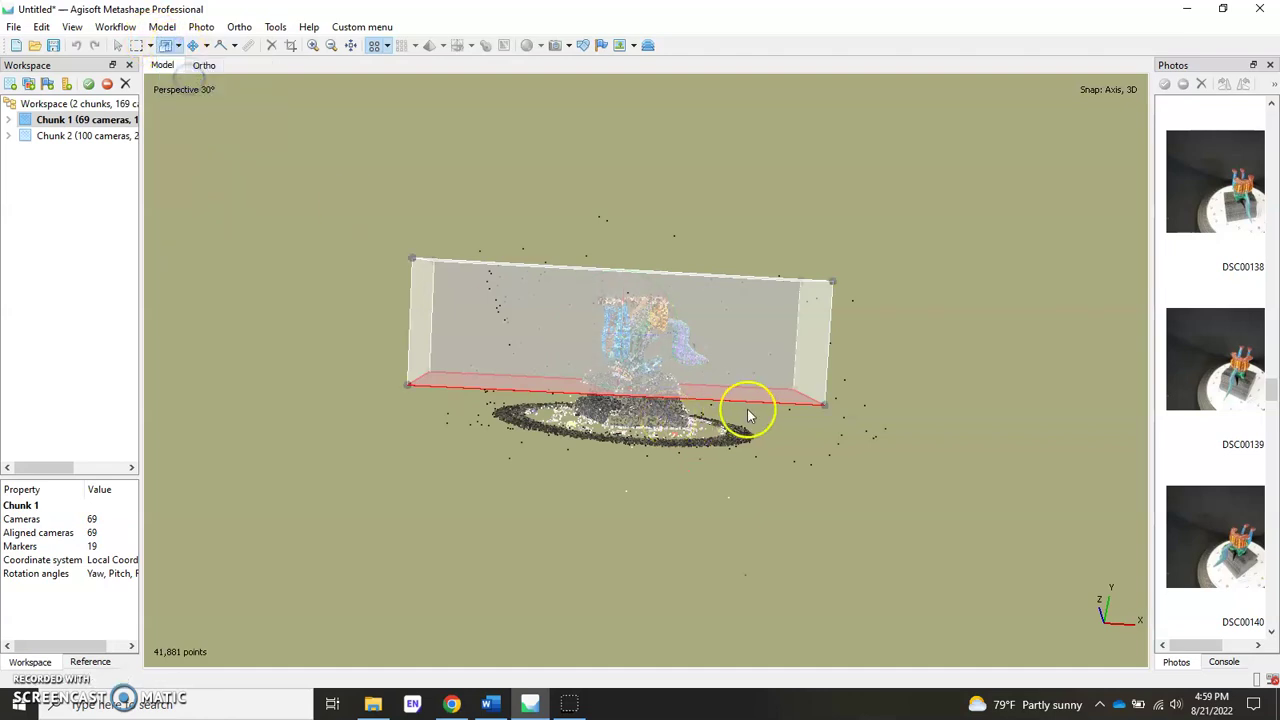
{"action": "left_click_drag", "start_coordinate": [795, 386], "coordinate": [731, 380]}
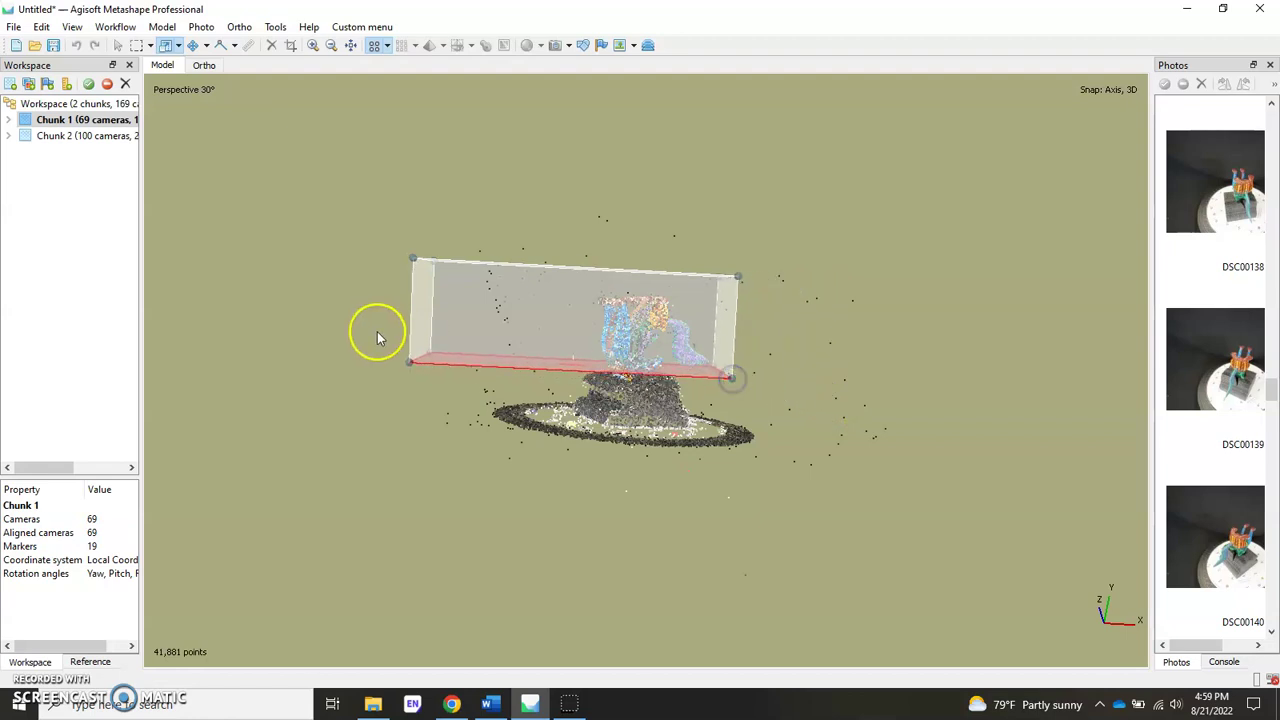
{"action": "left_click_drag", "start_coordinate": [409, 366], "coordinate": [558, 374]}
Trim the region slightly at its lower-left corner and orbit to check the fitted box
{"action": "scroll", "coordinate": [625, 345], "scroll_direction": "up", "scroll_amount": 5}
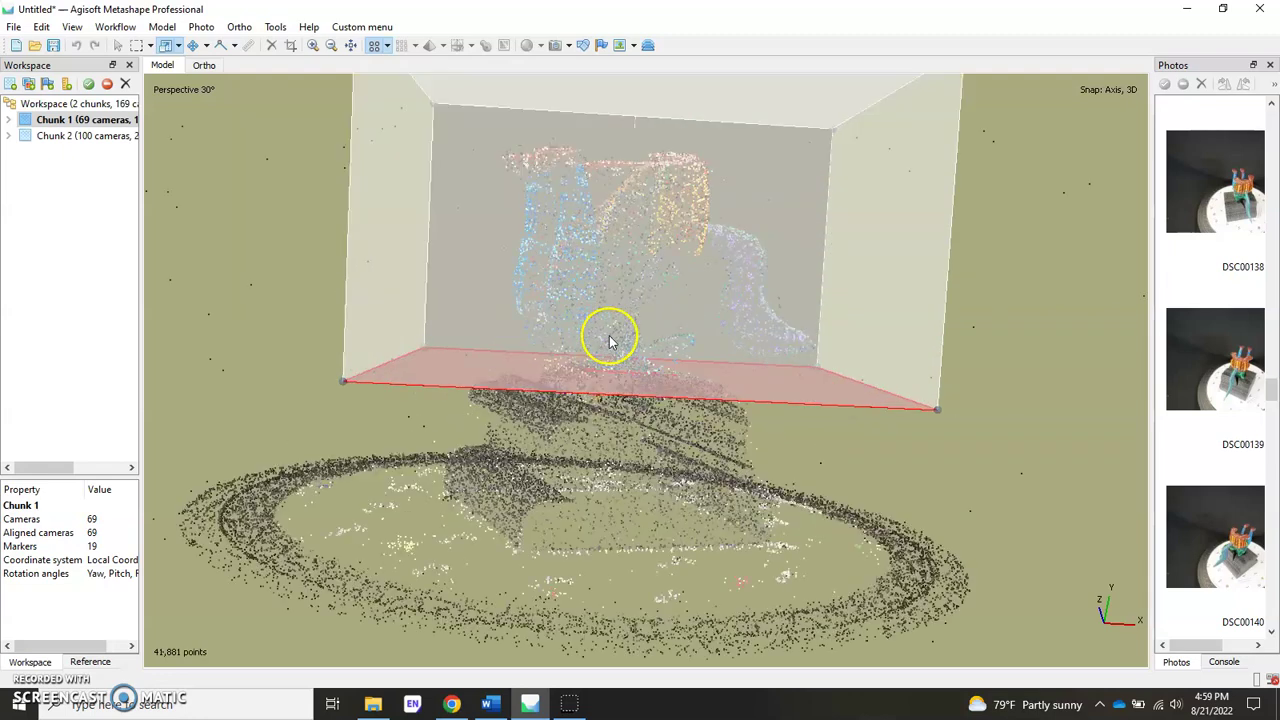
{"action": "left_click_drag", "start_coordinate": [619, 333], "coordinate": [632, 256]}
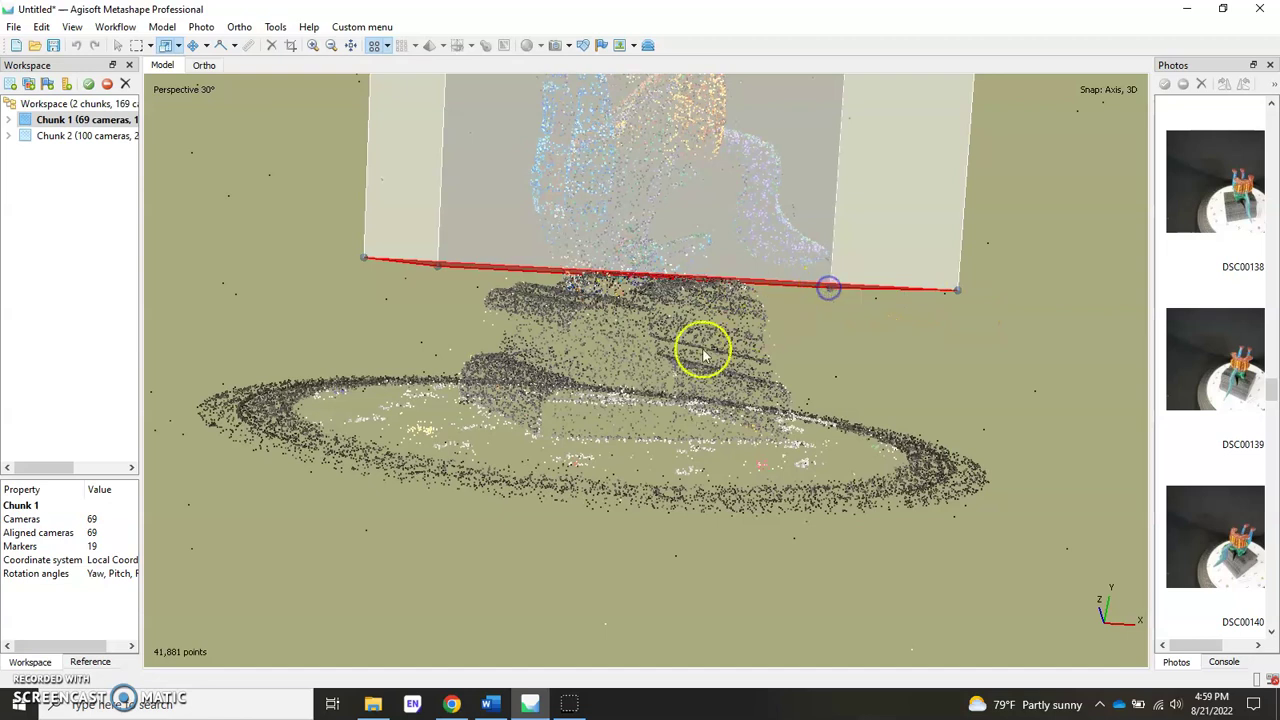
{"action": "key", "text": "0"}
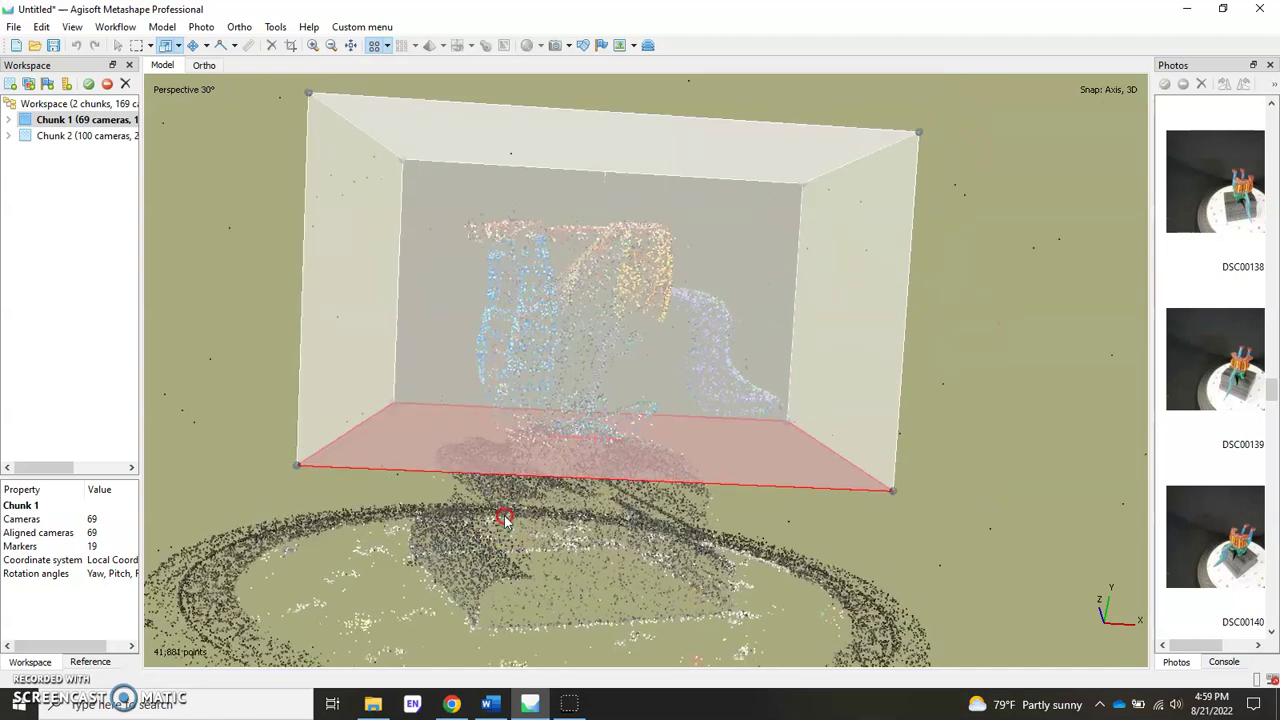
{"action": "left_click", "coordinate": [117, 45]}
{"action": "left_click_drag", "start_coordinate": [611, 372], "coordinate": [668, 385]}
{"action": "scroll", "coordinate": [667, 391], "scroll_direction": "down", "scroll_amount": 5}
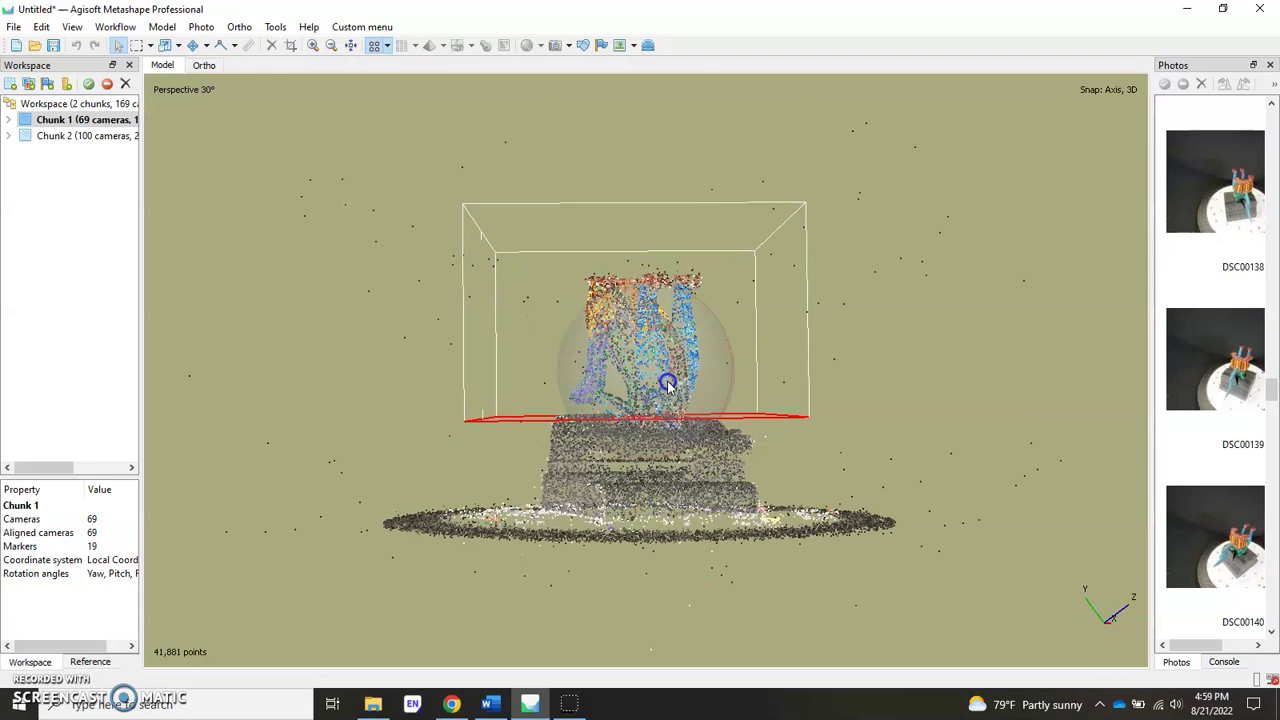
{"action": "left_click", "coordinate": [165, 45]}
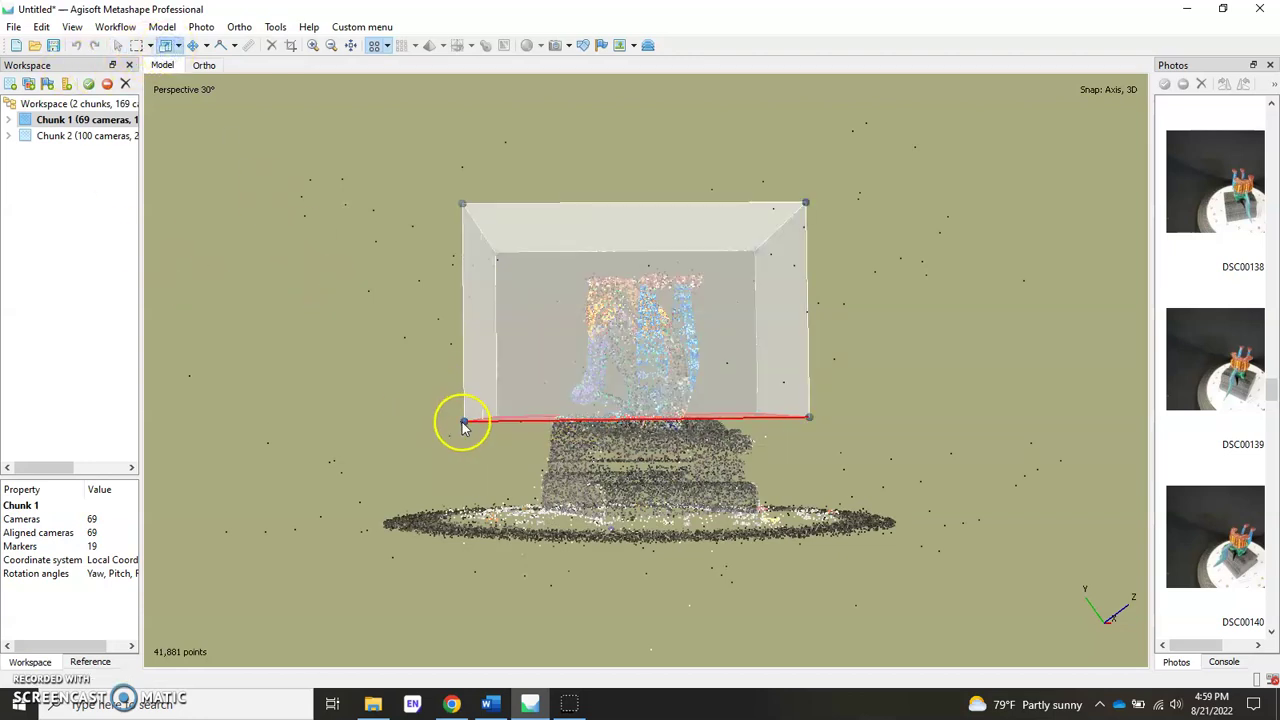
{"action": "left_click_drag", "start_coordinate": [463, 425], "coordinate": [462, 421]}
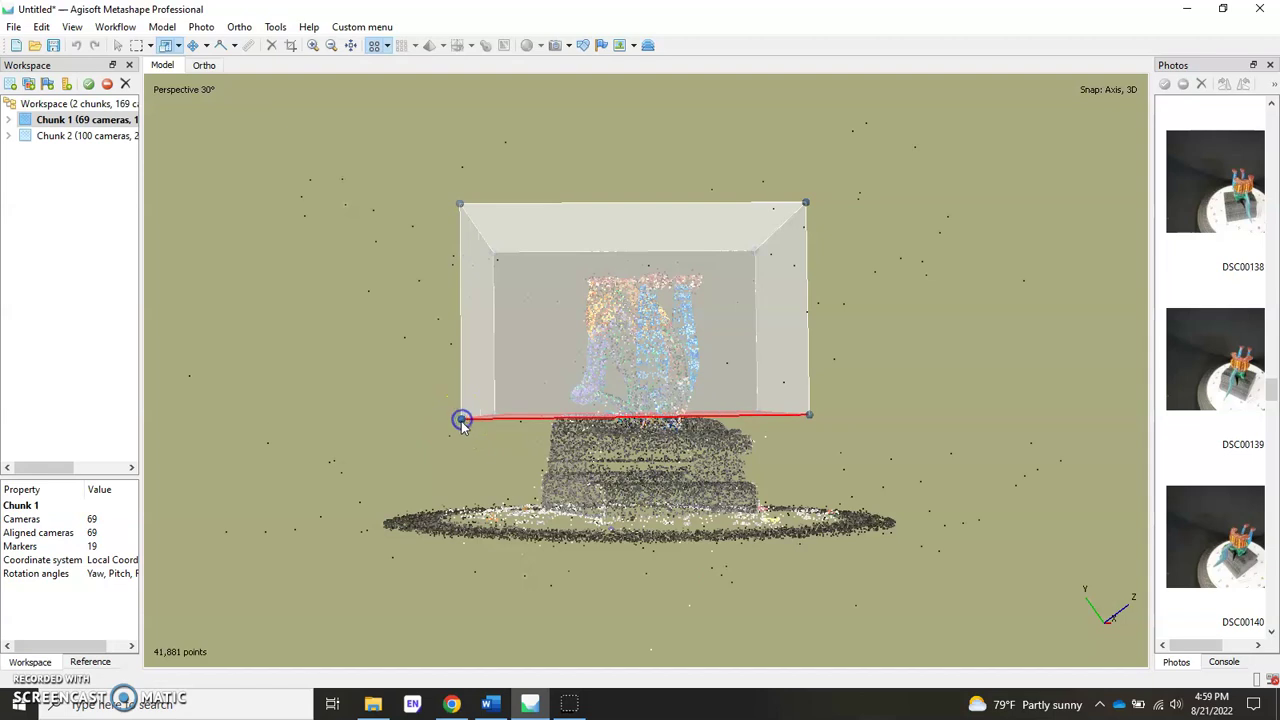
{"action": "left_click", "coordinate": [117, 46]}
{"action": "mouse_move", "coordinate": [714, 380]}
{"action": "left_mouse_down"}
{"action": "mouse_move", "coordinate": [629, 351]}
{"action": "mouse_move", "coordinate": [706, 416]}
{"action": "mouse_move", "coordinate": [556, 422]}
{"action": "mouse_move", "coordinate": [596, 342]}
{"action": "mouse_move", "coordinate": [580, 366]}
{"action": "left_mouse_up"}
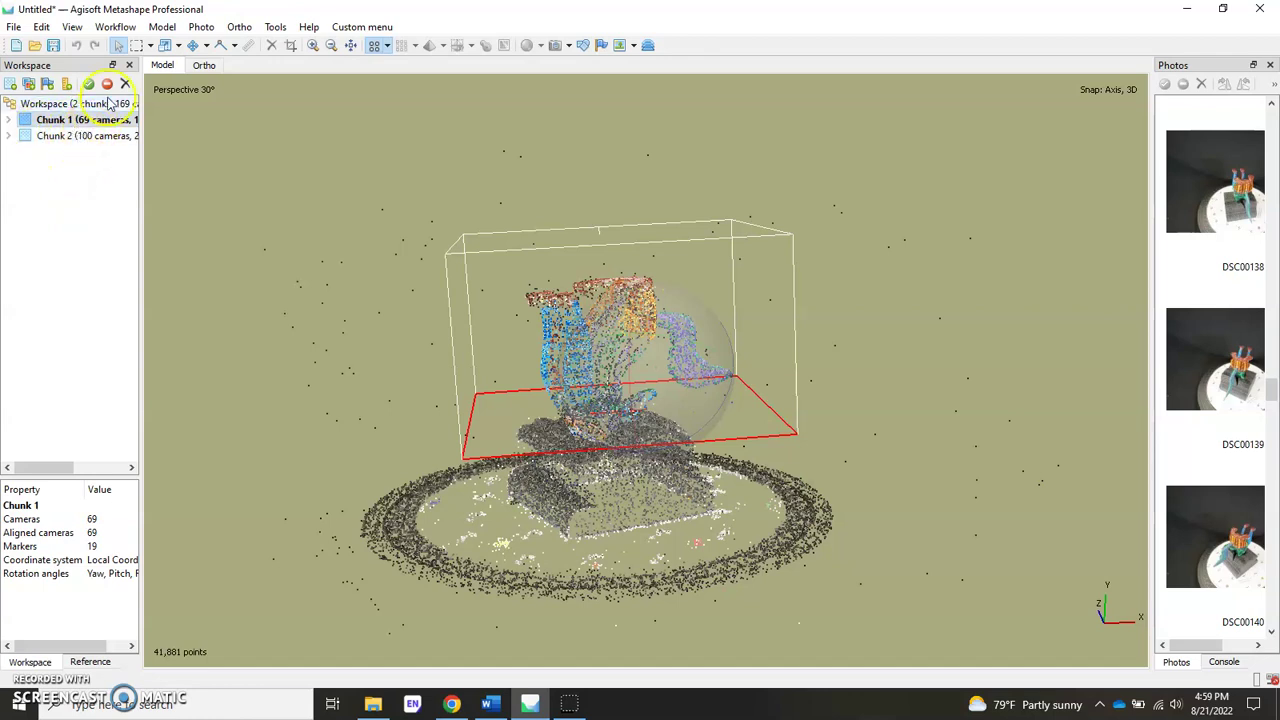
Remove the old Detect Markers and Align Photos jobs from the batch list
{"action": "left_click", "coordinate": [115, 27]}
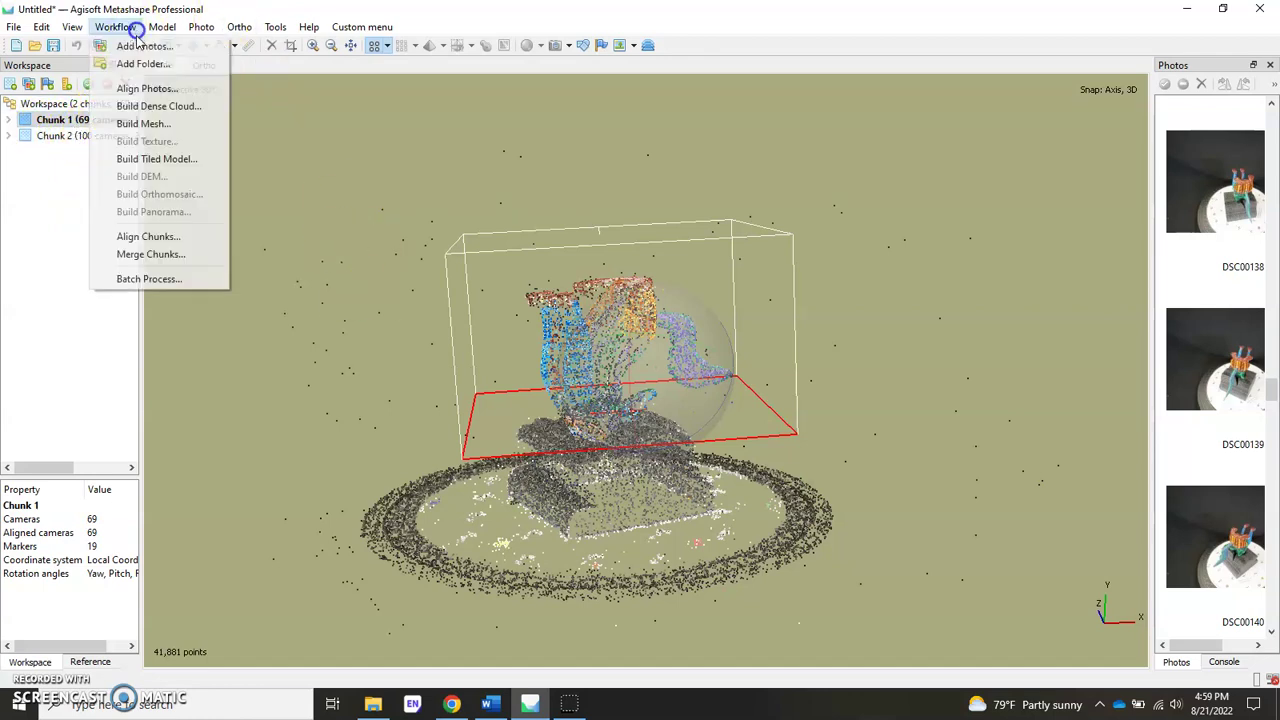
{"action": "left_click", "coordinate": [178, 280]}
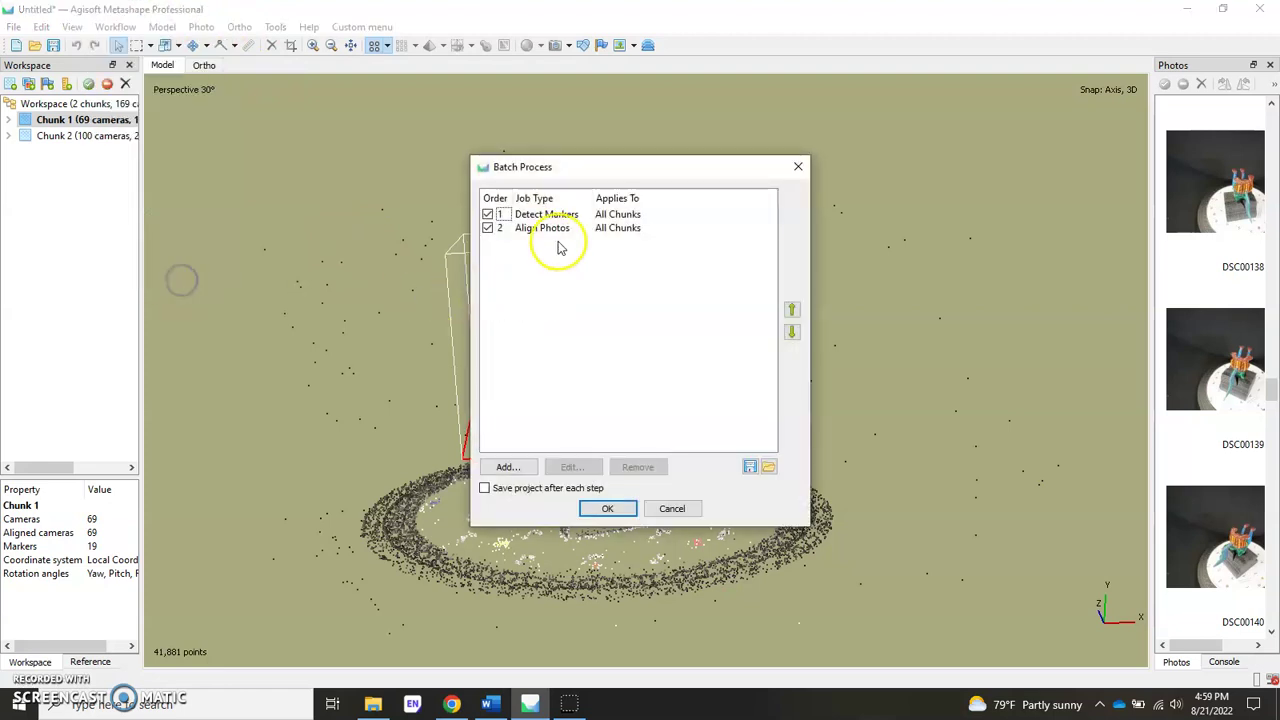
{"action": "left_click", "coordinate": [557, 228]}
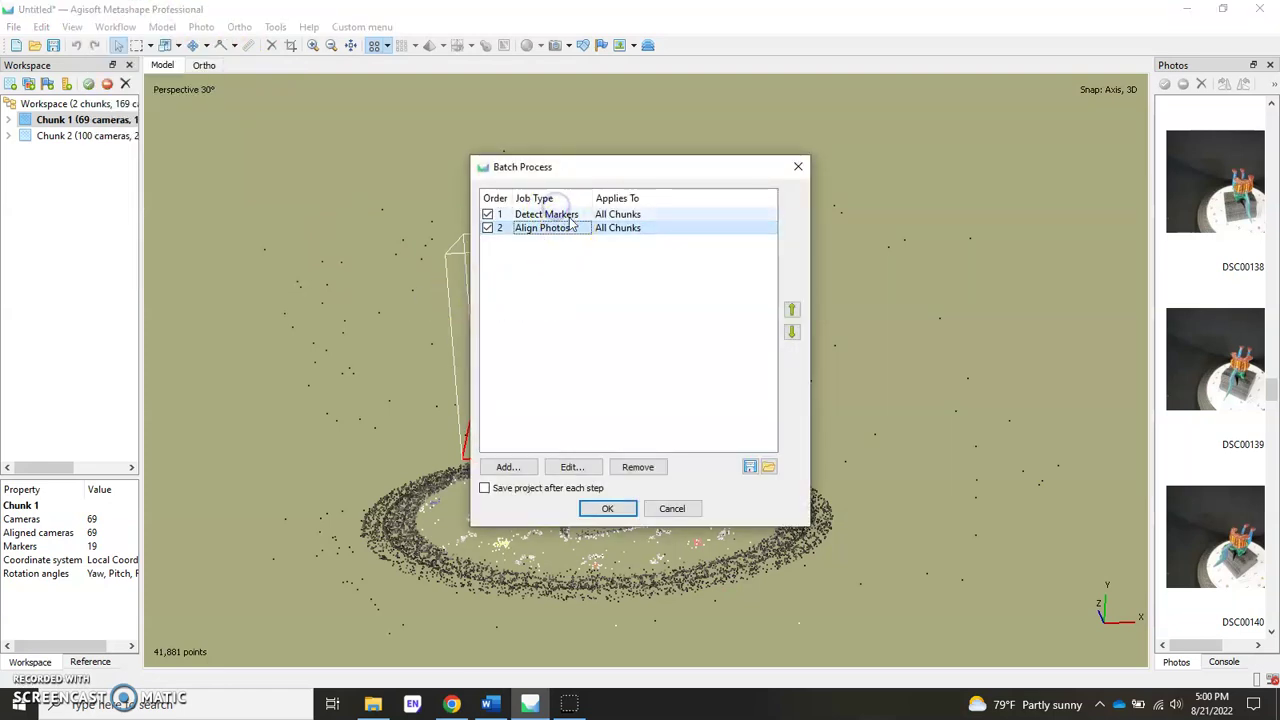
{"action": "left_click", "coordinate": [557, 214]}
{"action": "left_click", "coordinate": [622, 468]}
{"action": "left_click", "coordinate": [551, 220]}
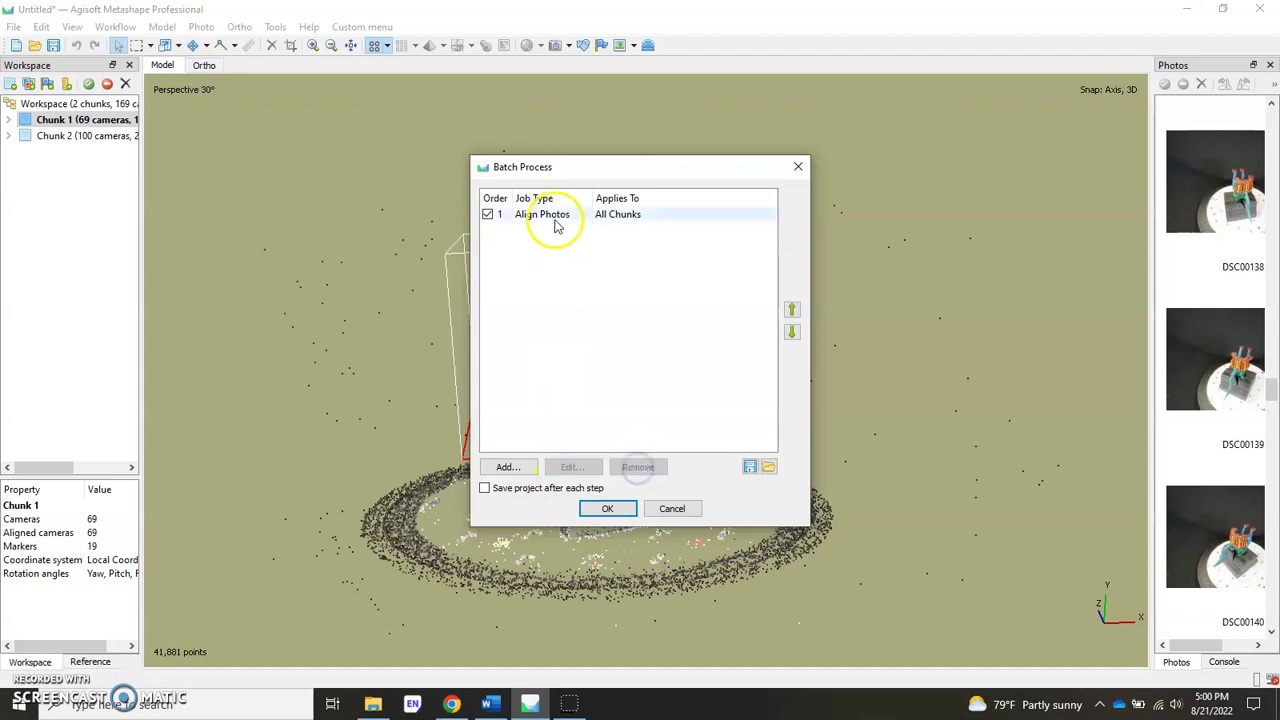
{"action": "left_click", "coordinate": [645, 468]}
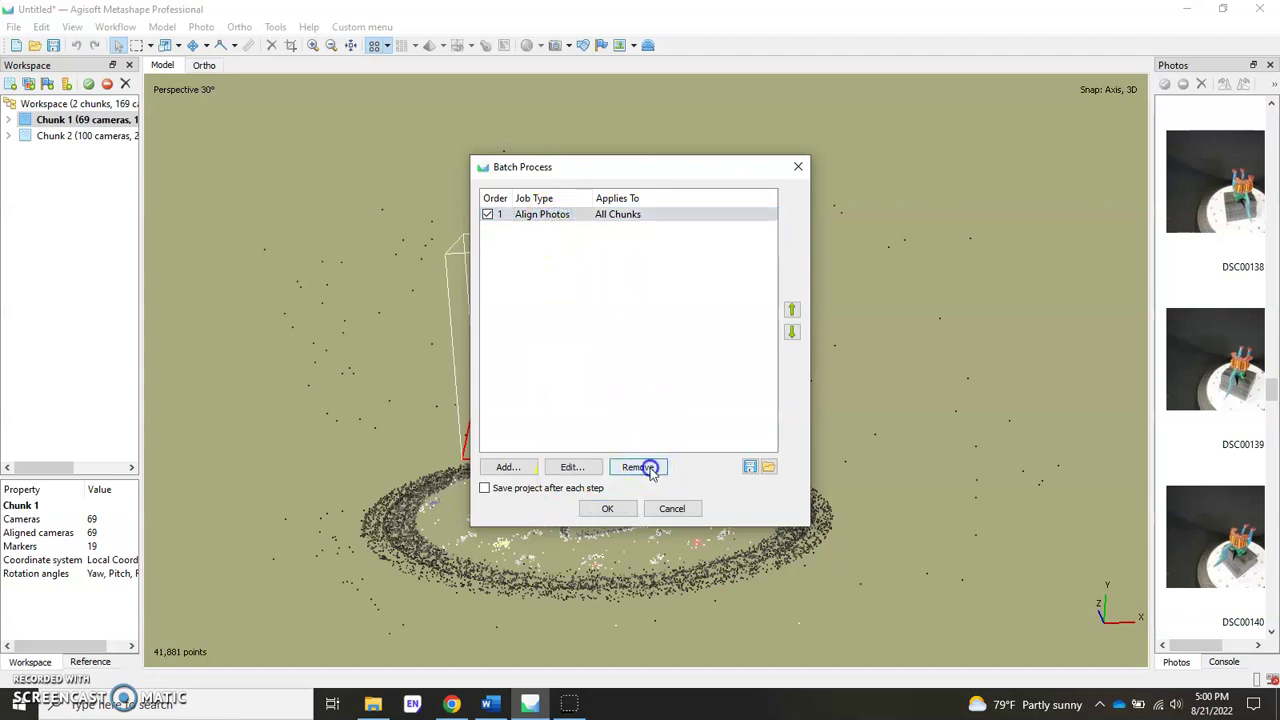
Add a Build Mesh job for all chunks with Low depth maps quality and Low face count, and run it
{"action": "left_click", "coordinate": [505, 467]}
{"action": "left_click", "coordinate": [567, 140]}
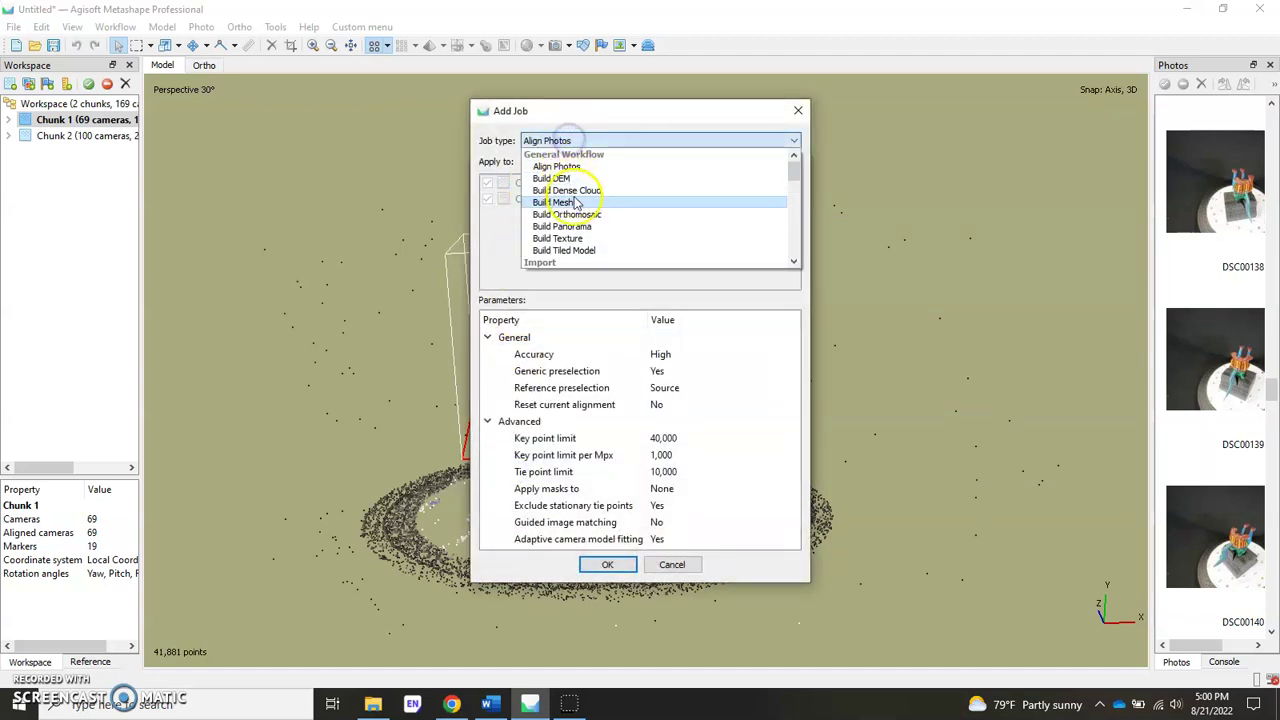
{"action": "left_click", "coordinate": [575, 202]}
{"action": "left_click", "coordinate": [668, 388]}
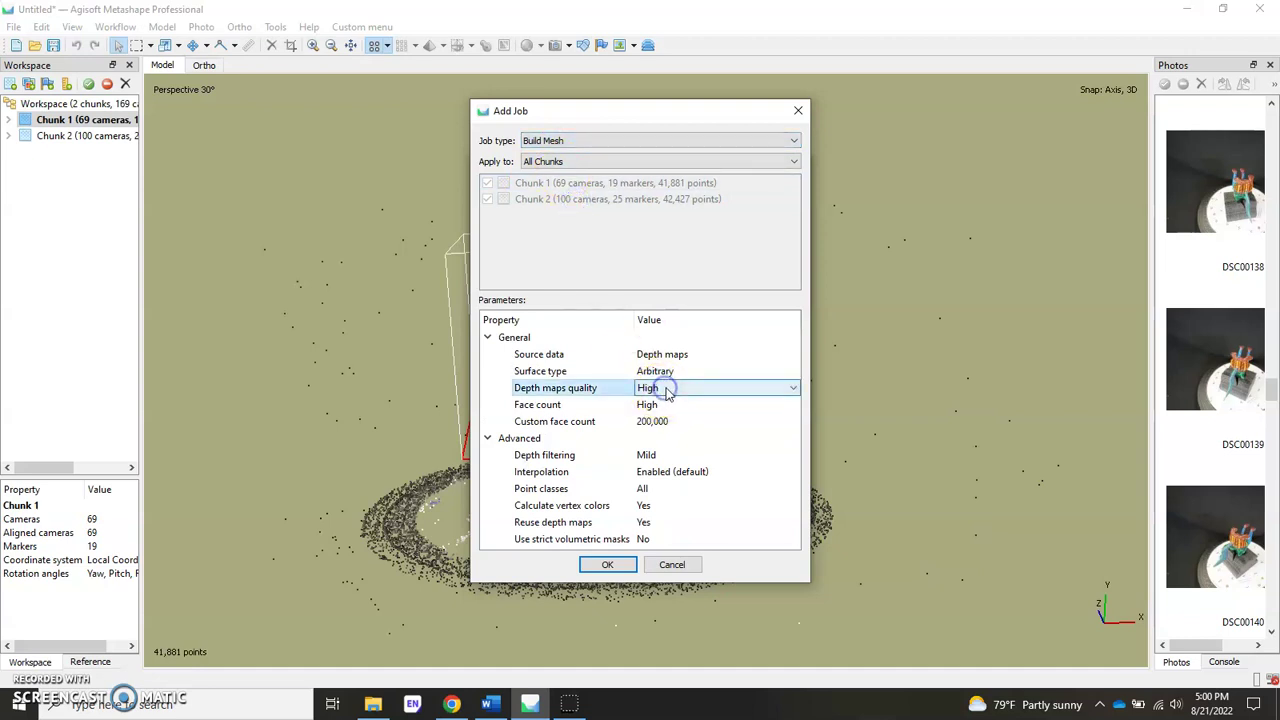
{"action": "left_click", "coordinate": [662, 388]}
{"action": "left_click", "coordinate": [668, 440]}
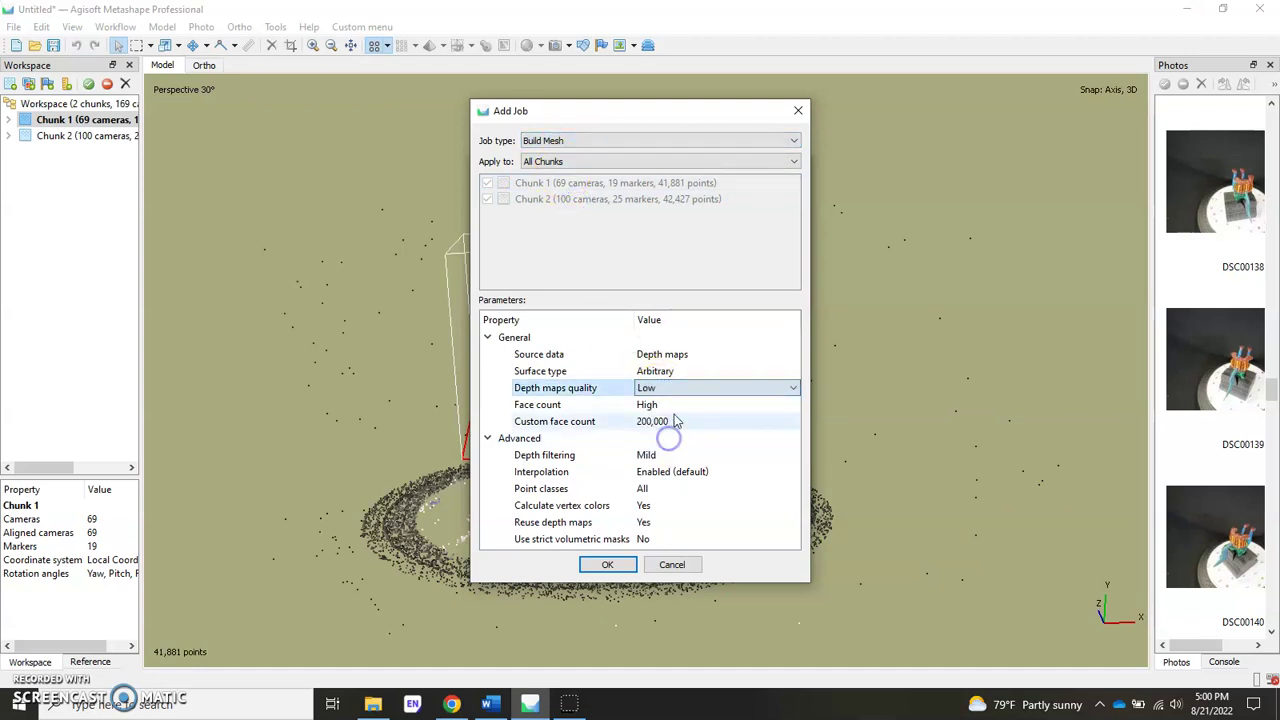
{"action": "left_click", "coordinate": [672, 405]}
{"action": "left_click", "coordinate": [672, 405]}
{"action": "left_click", "coordinate": [668, 444]}
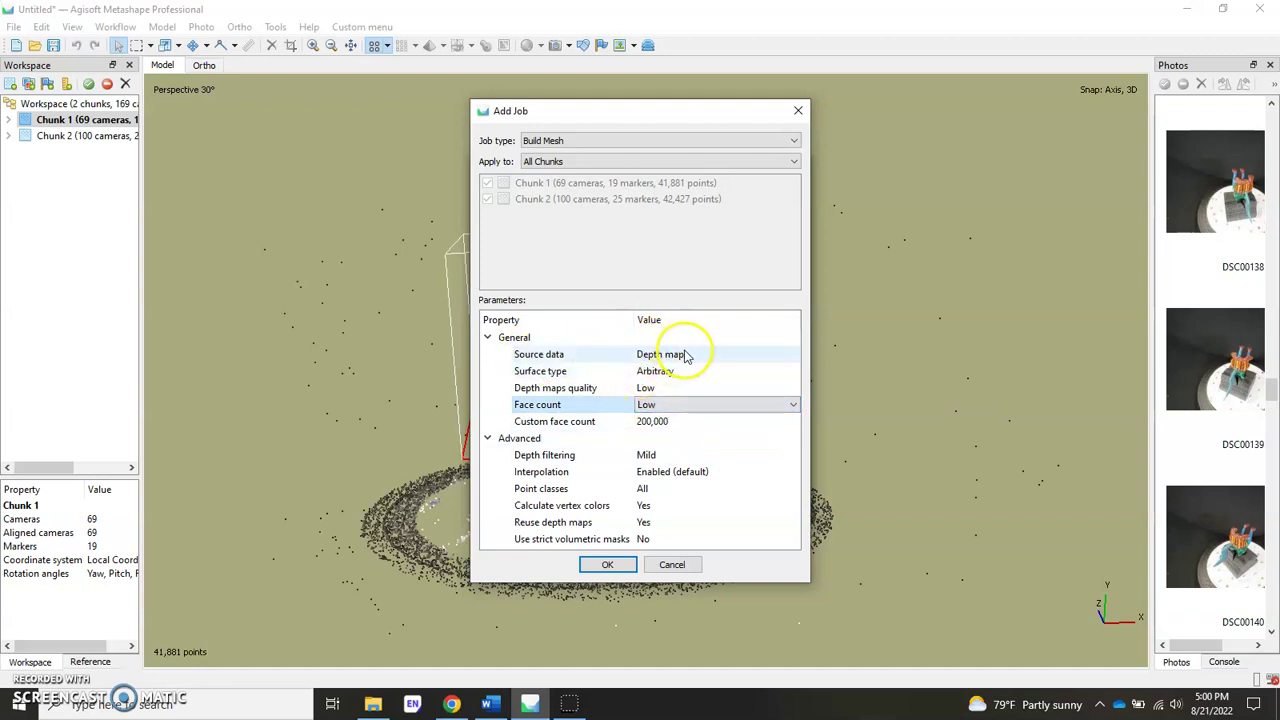
{"action": "left_click", "coordinate": [608, 565]}
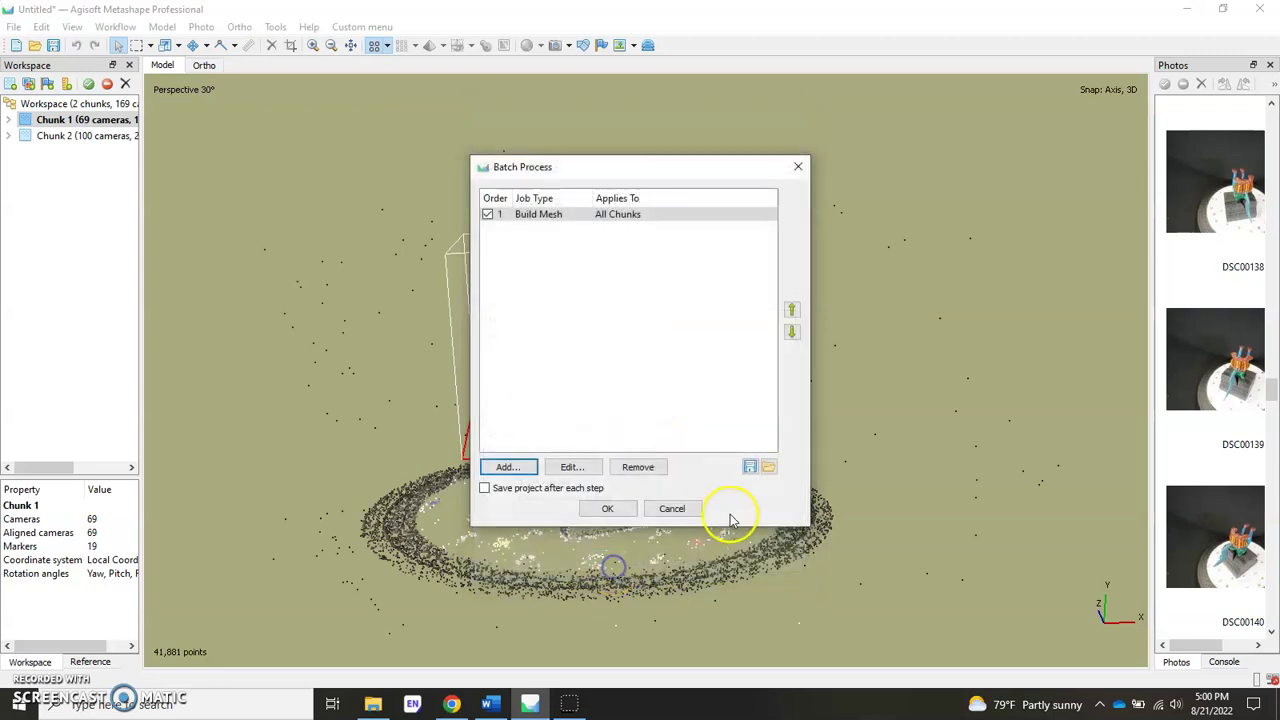
{"action": "left_click", "coordinate": [597, 509]}
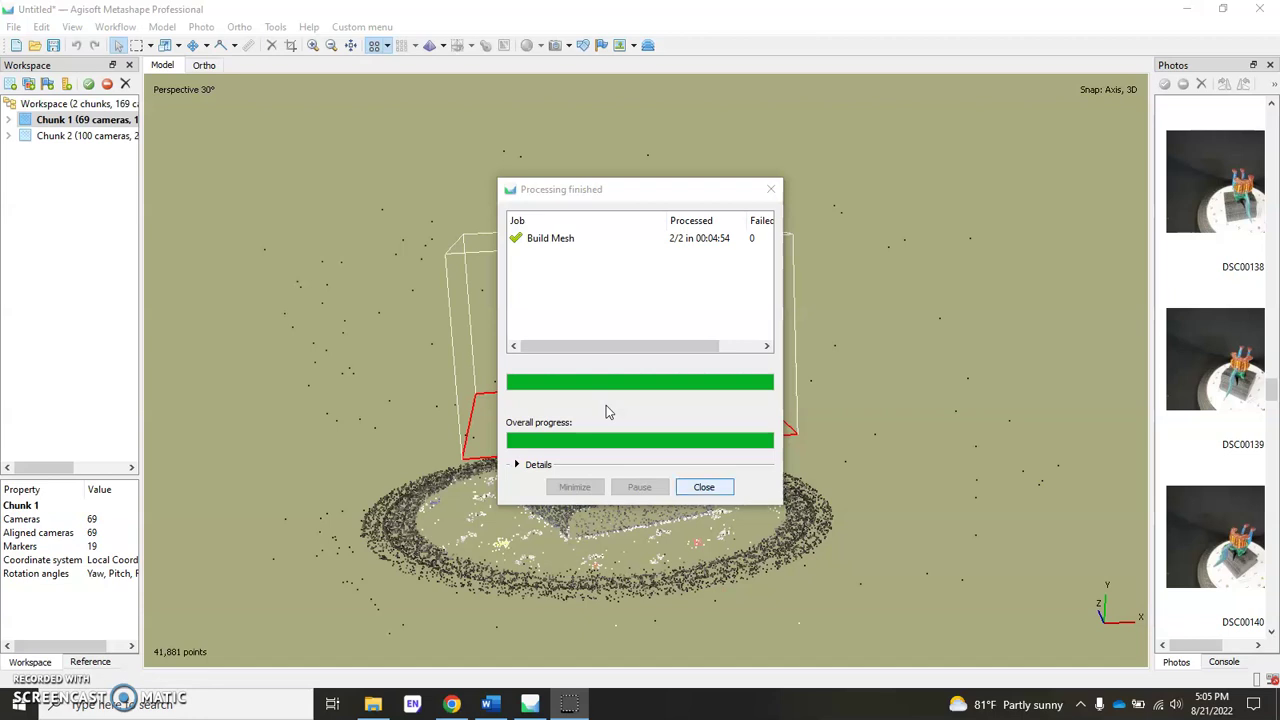
Dismiss the report and inspect Chunk 2's 1,679-face mesh from several angles
{"action": "key", "text": "Return"}
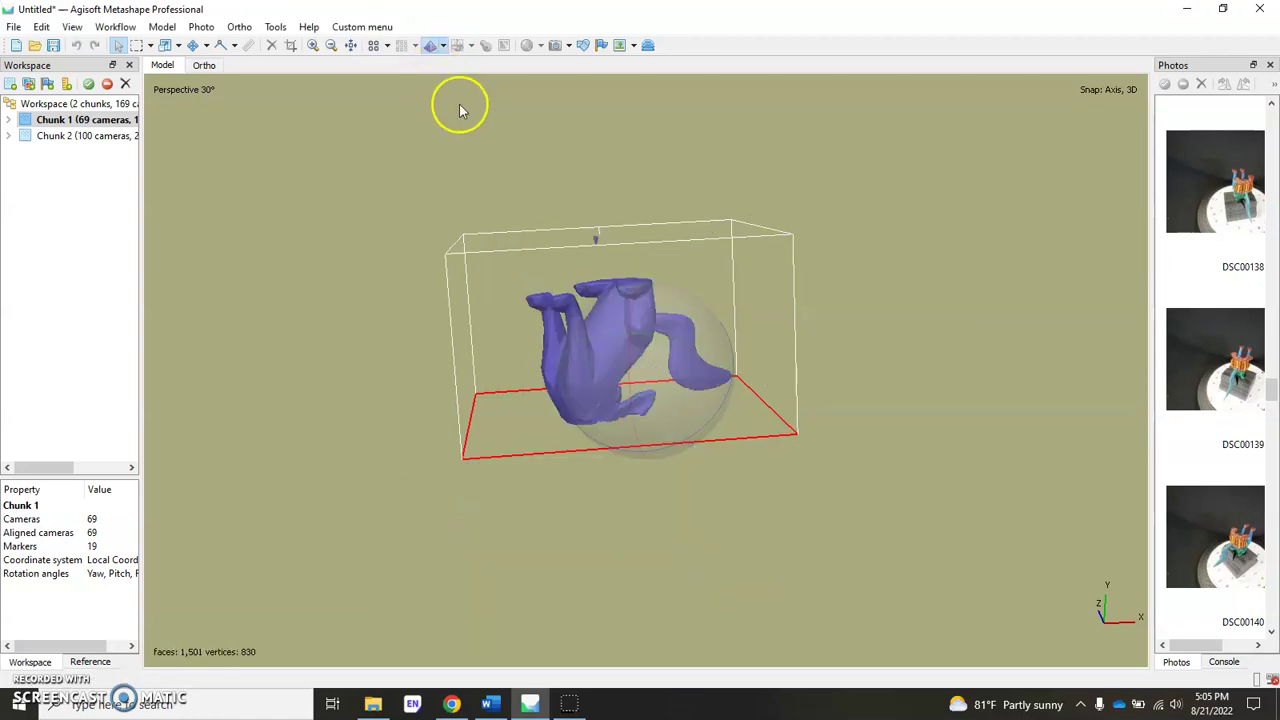
{"action": "mouse_move", "coordinate": [655, 350]}
{"action": "left_mouse_down"}
{"action": "mouse_move", "coordinate": [590, 355]}
{"action": "mouse_move", "coordinate": [660, 368]}
{"action": "left_mouse_up"}
{"action": "double_click", "coordinate": [97, 135]}
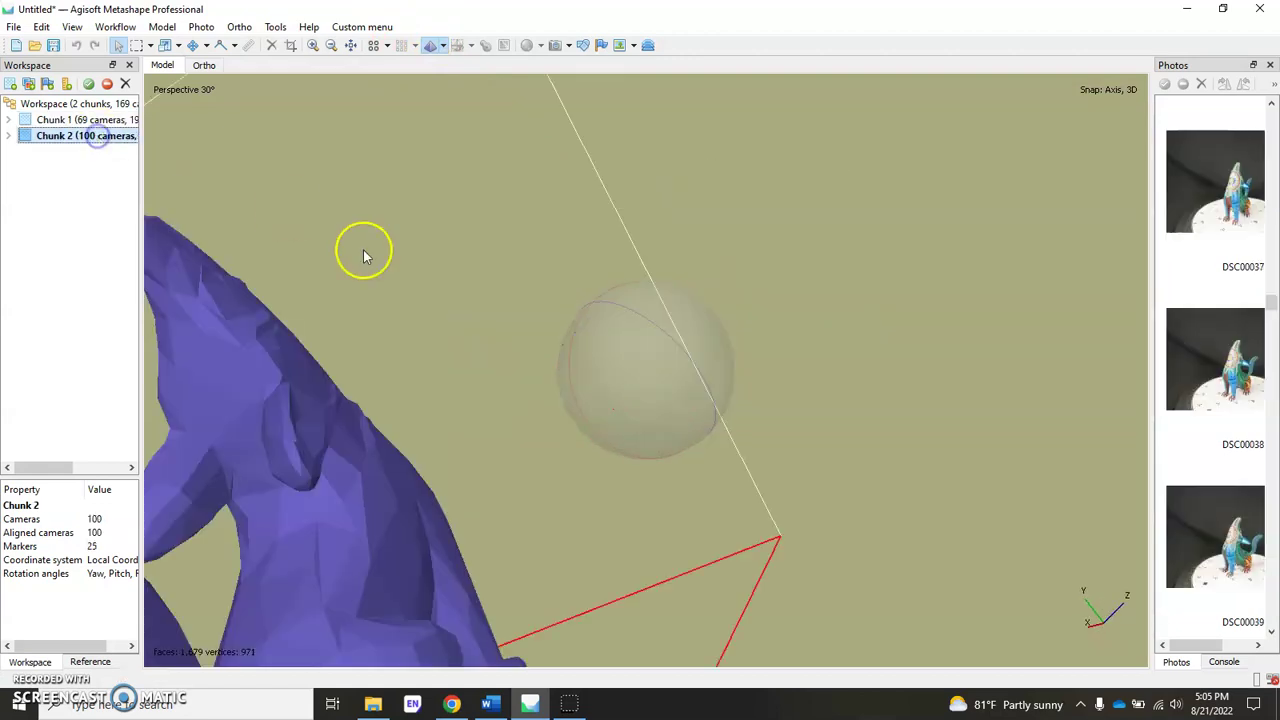
{"action": "left_click_drag", "start_coordinate": [306, 523], "coordinate": [467, 482]}
{"action": "left_click_drag", "start_coordinate": [603, 400], "coordinate": [642, 225]}
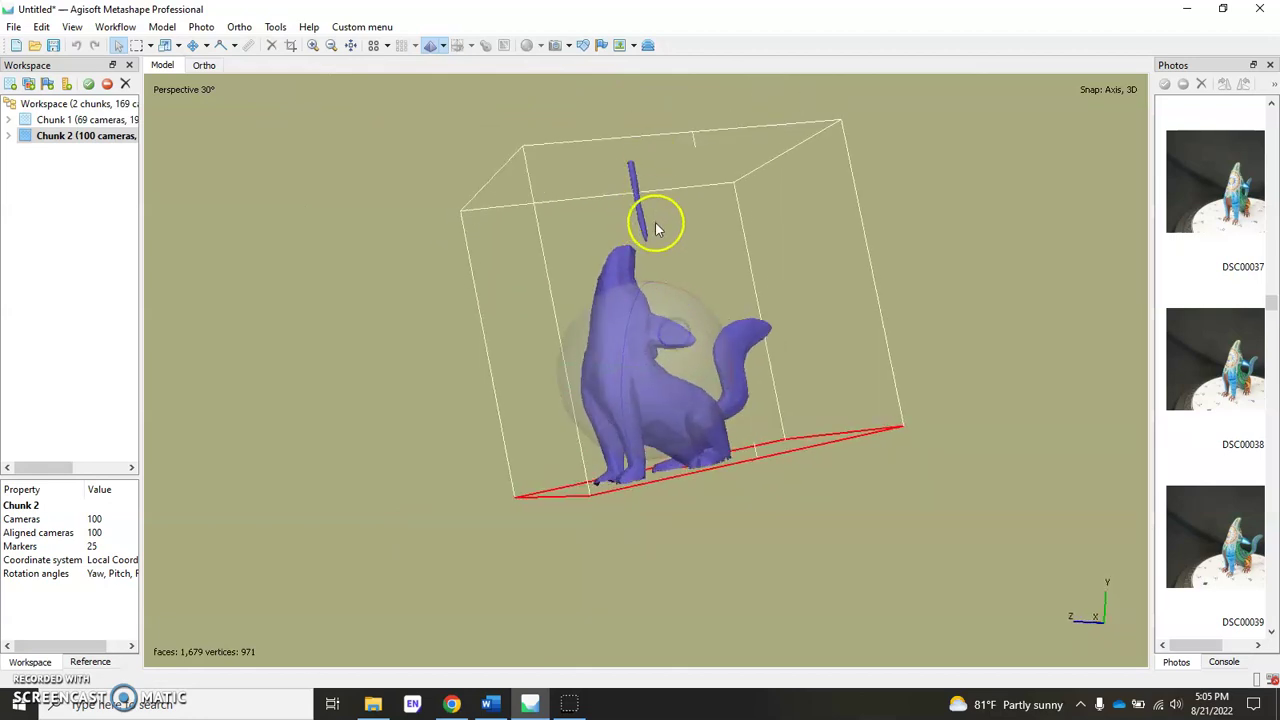
Switch to Chunk 1 and center, zoom and turn its 1,501-face mesh
{"action": "double_click", "coordinate": [114, 120]}
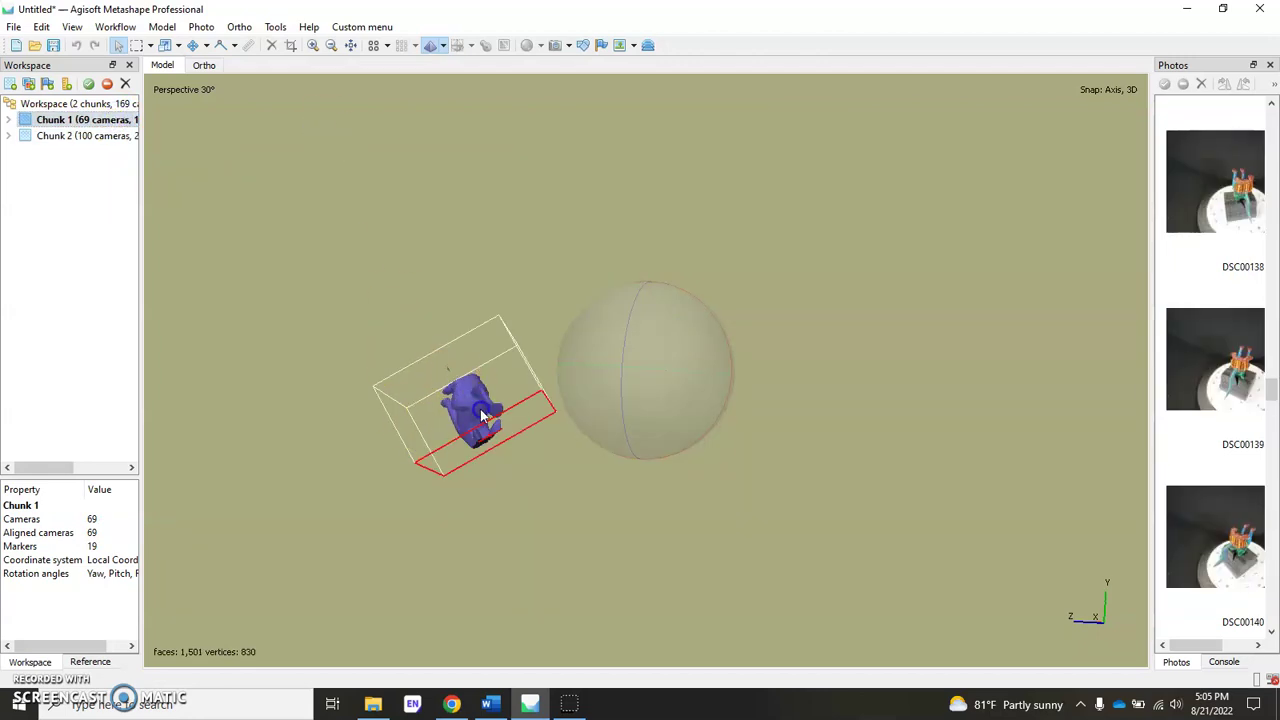
{"action": "right_click_drag", "start_coordinate": [450, 372], "coordinate": [566, 346]}
{"action": "scroll", "coordinate": [594, 357], "scroll_direction": "up", "scroll_amount": 5}
{"action": "left_click_drag", "start_coordinate": [594, 357], "coordinate": [450, 189]}
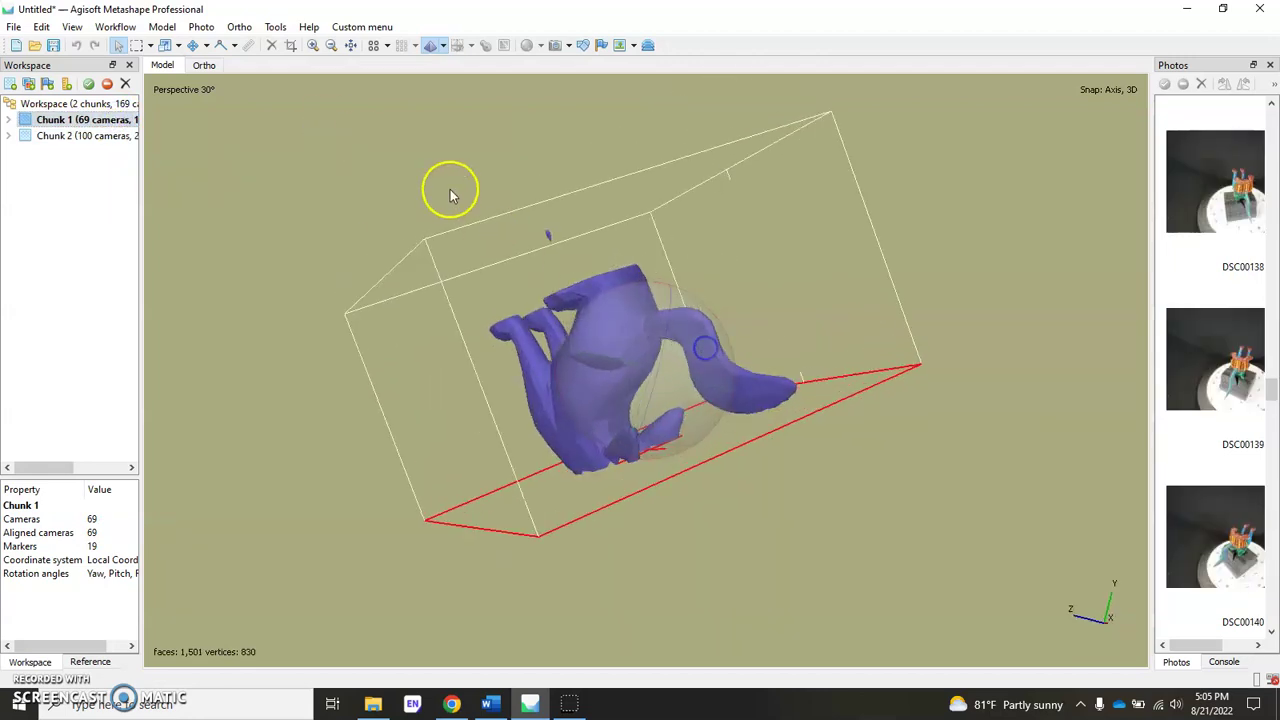
Select the first chunk's small floating fragments with Gradual Selection by connected component size at level 99
{"action": "left_click", "coordinate": [163, 27]}
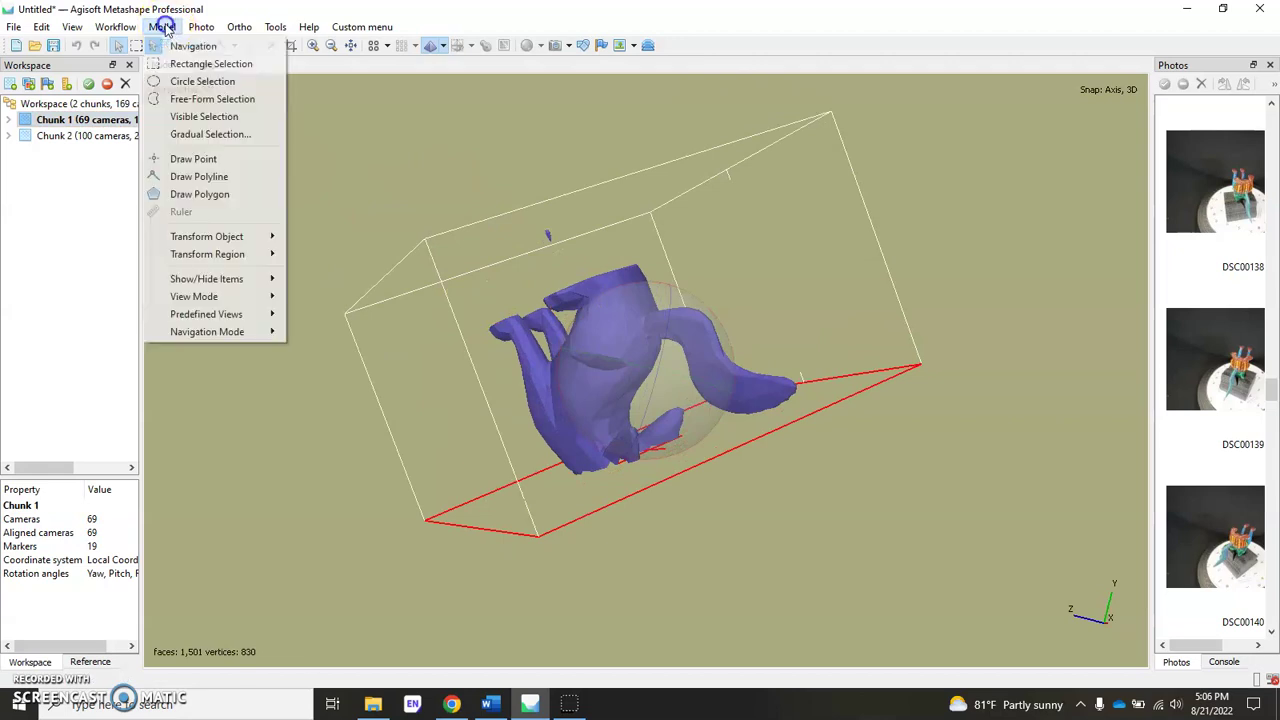
{"action": "left_click", "coordinate": [210, 134]}
{"action": "left_click", "coordinate": [607, 305]}
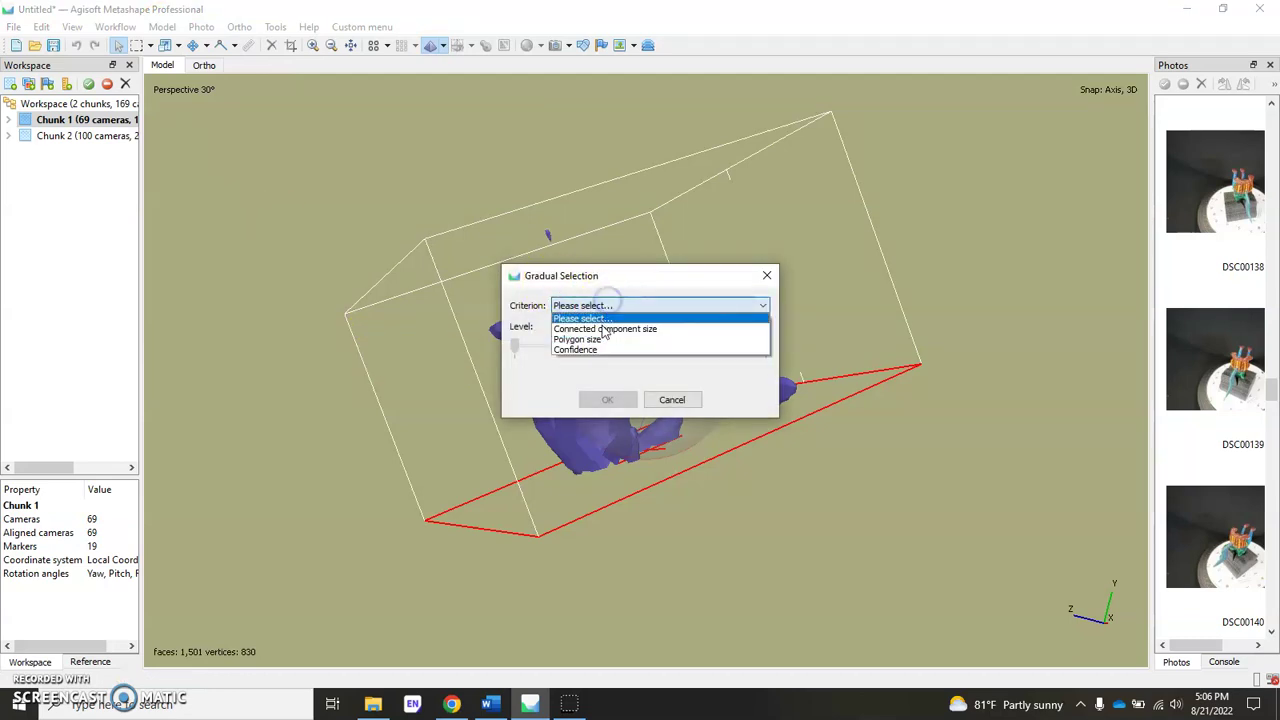
{"action": "left_click", "coordinate": [603, 326]}
{"action": "double_click", "coordinate": [553, 328]}
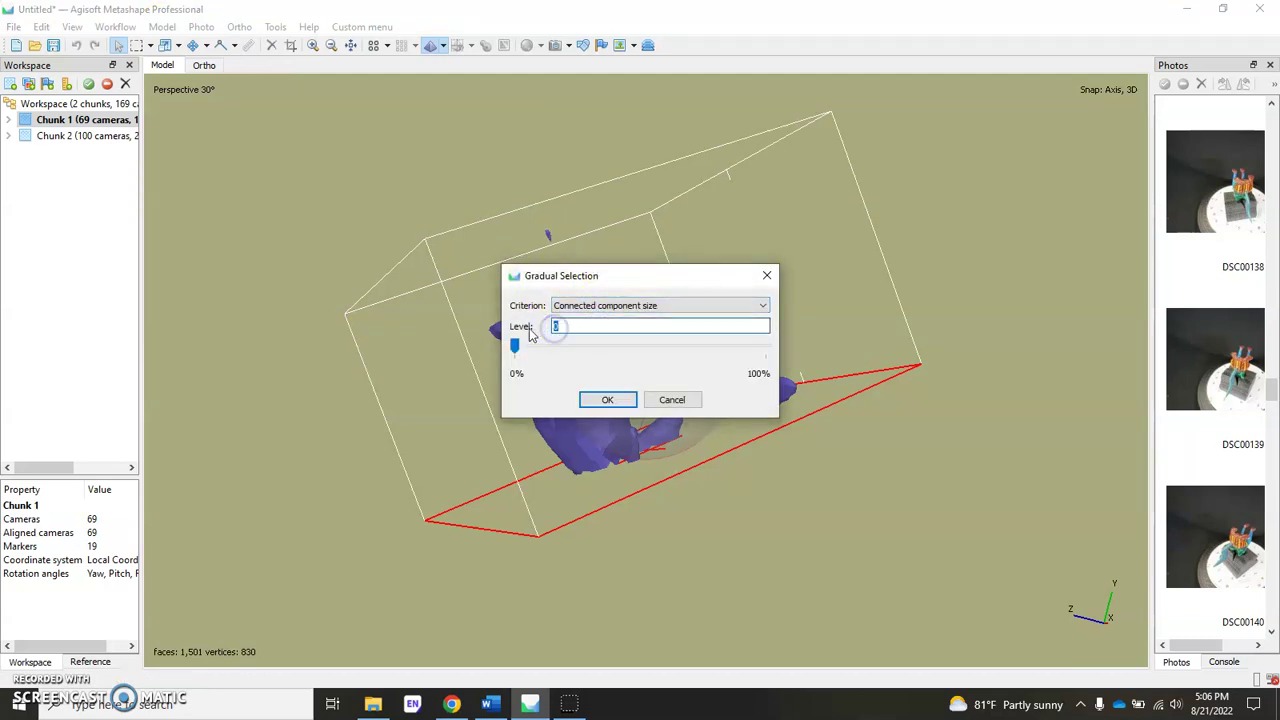
{"action": "key", "text": "Return"}
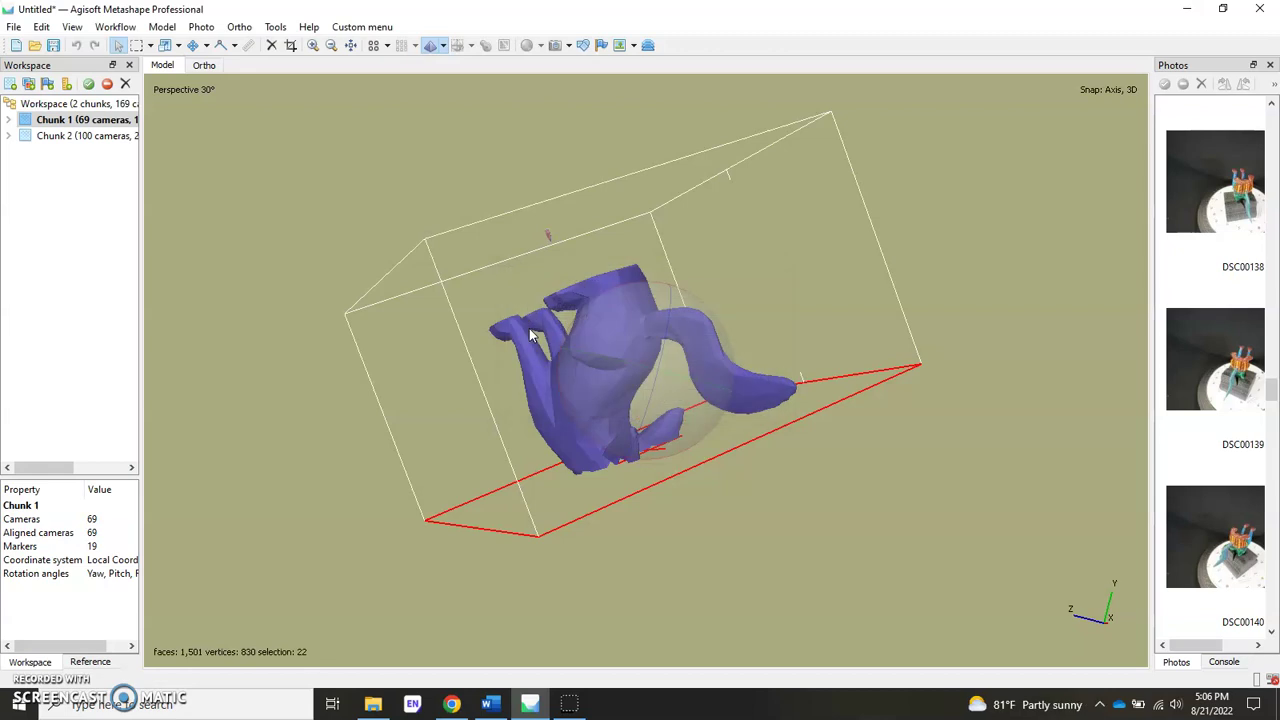
{"action": "left_click_drag", "start_coordinate": [529, 328], "coordinate": [620, 368]}
Make Chunk 2 active and select its fragments by connected component size at level 99
{"action": "double_click", "coordinate": [63, 136]}
{"action": "left_click", "coordinate": [161, 27]}
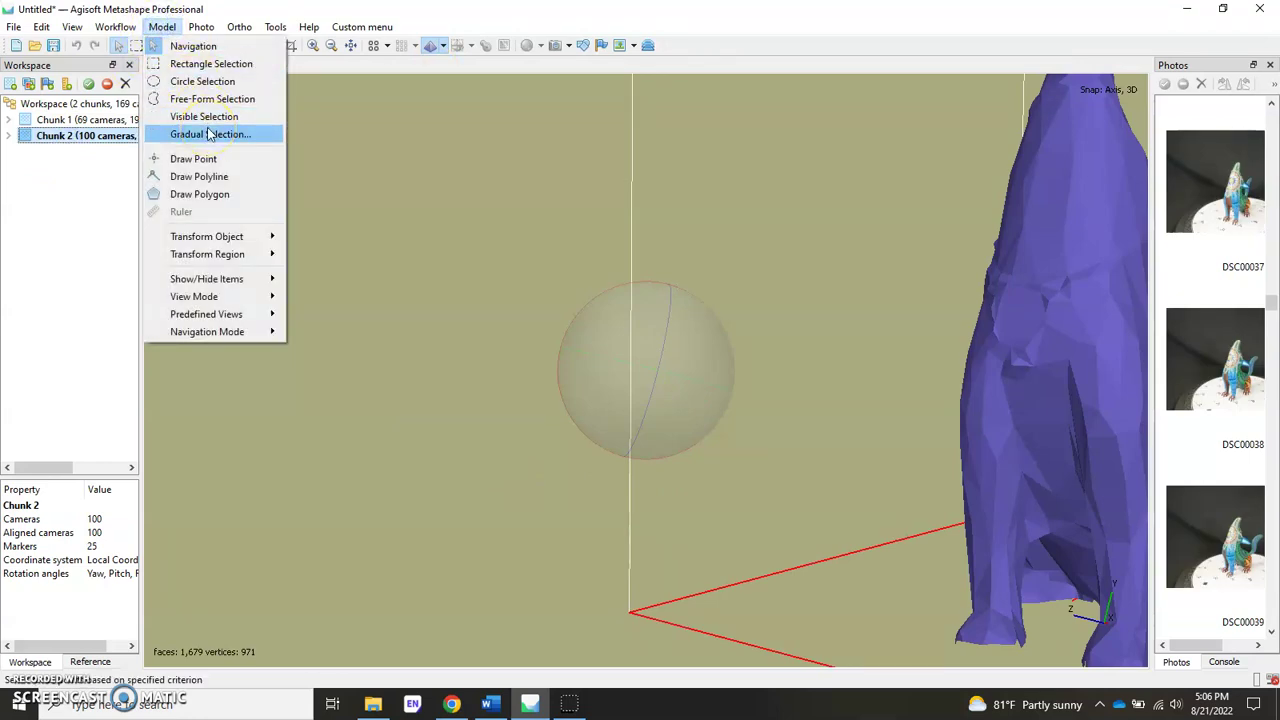
{"action": "left_click", "coordinate": [225, 135]}
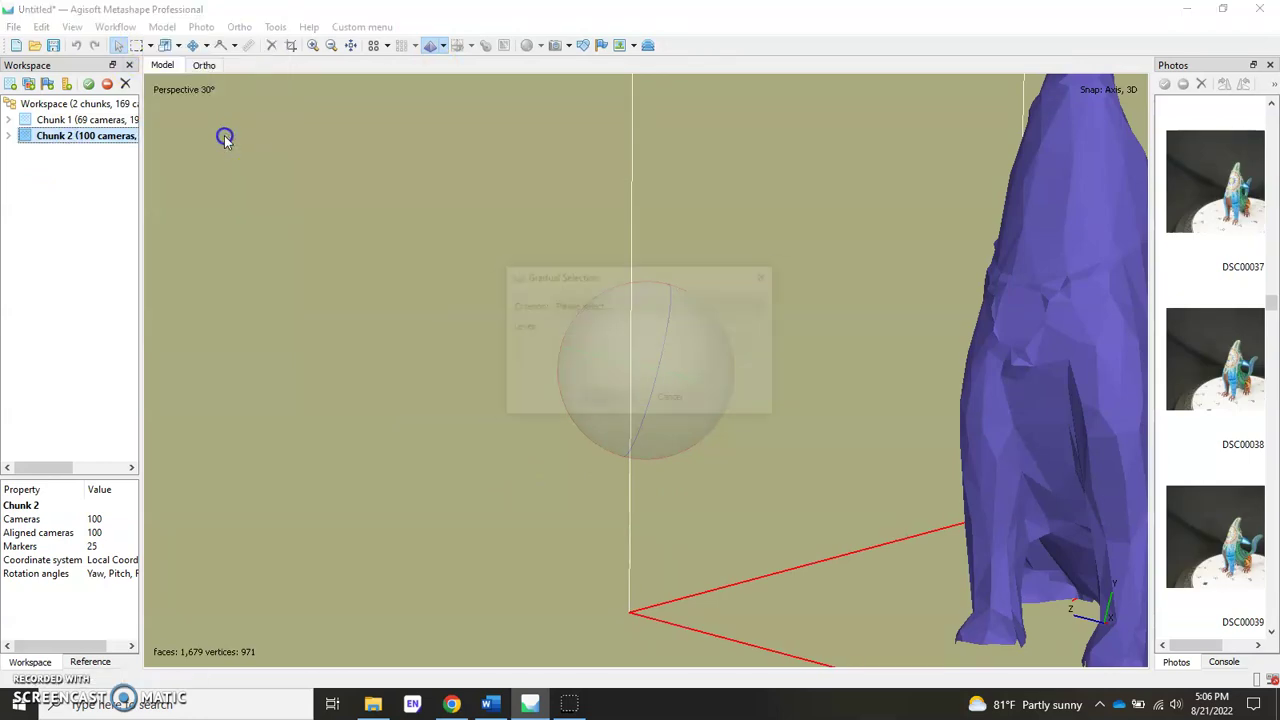
{"action": "left_click", "coordinate": [598, 305]}
{"action": "left_click", "coordinate": [552, 328]}
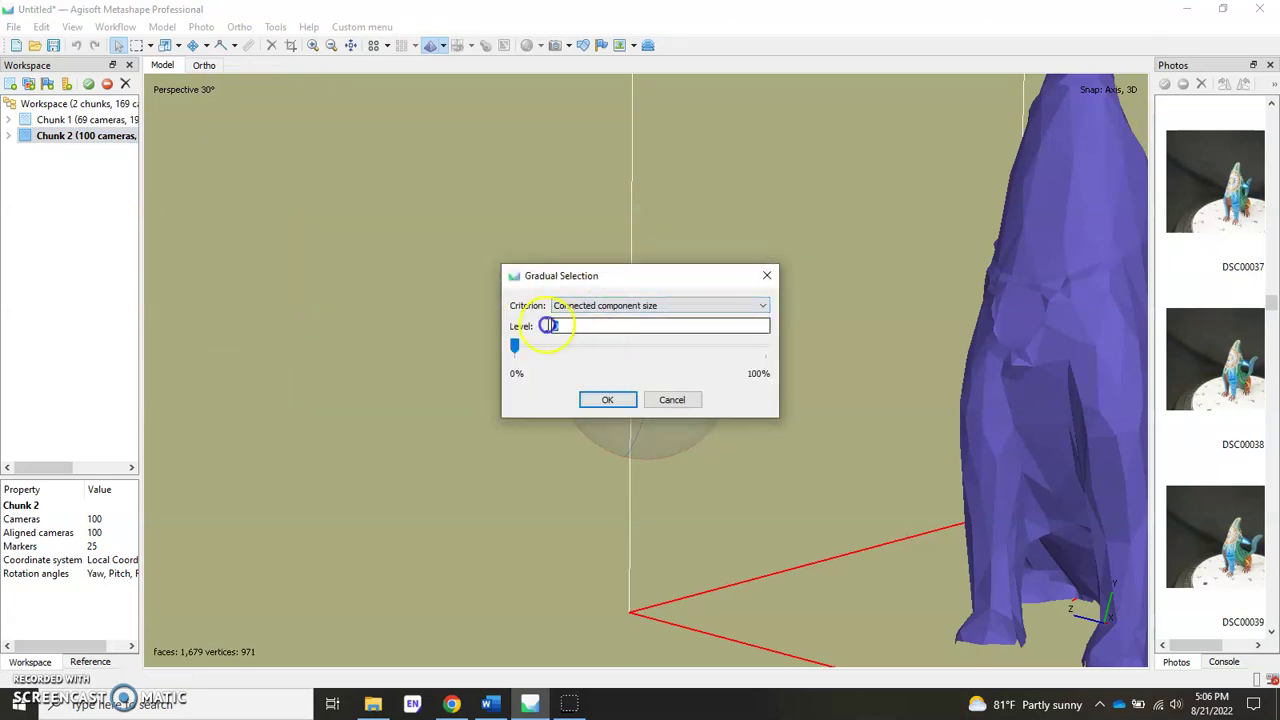
{"action": "key", "text": "Tab"}
{"action": "type", "text": "99"}
{"action": "key", "text": "Return"}
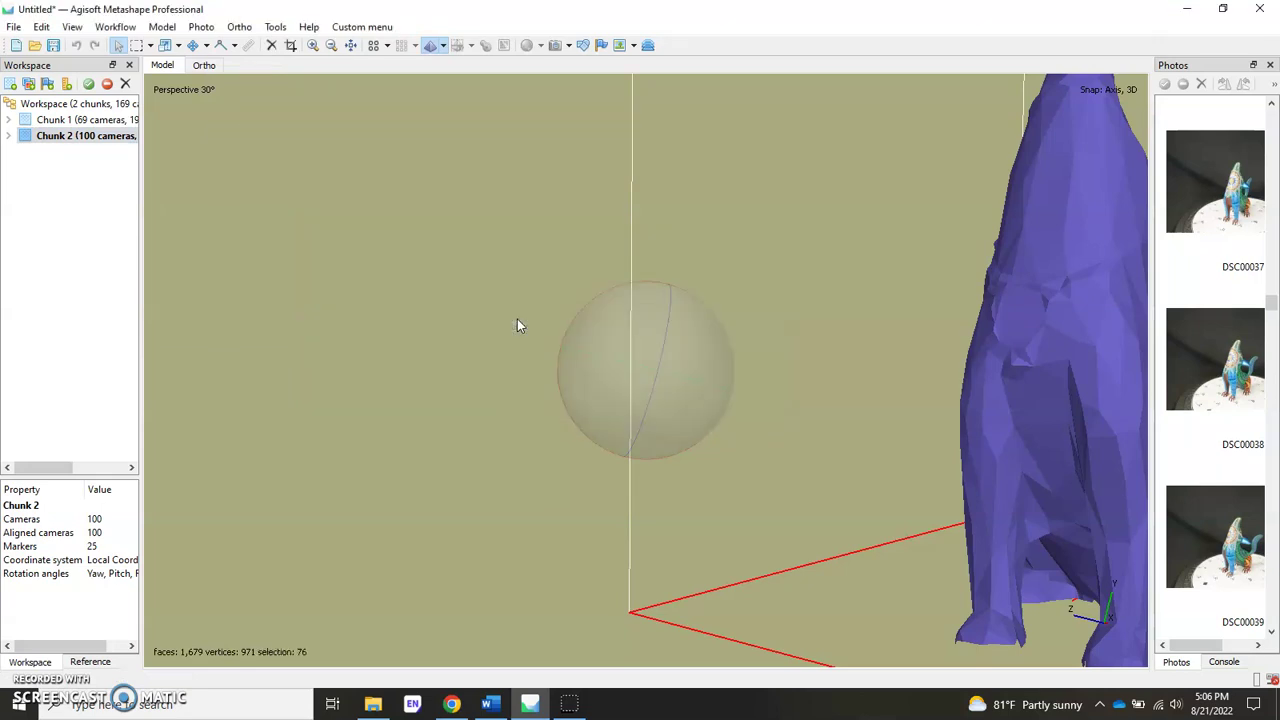
{"action": "scroll", "coordinate": [677, 346], "scroll_direction": "down", "scroll_amount": 5}
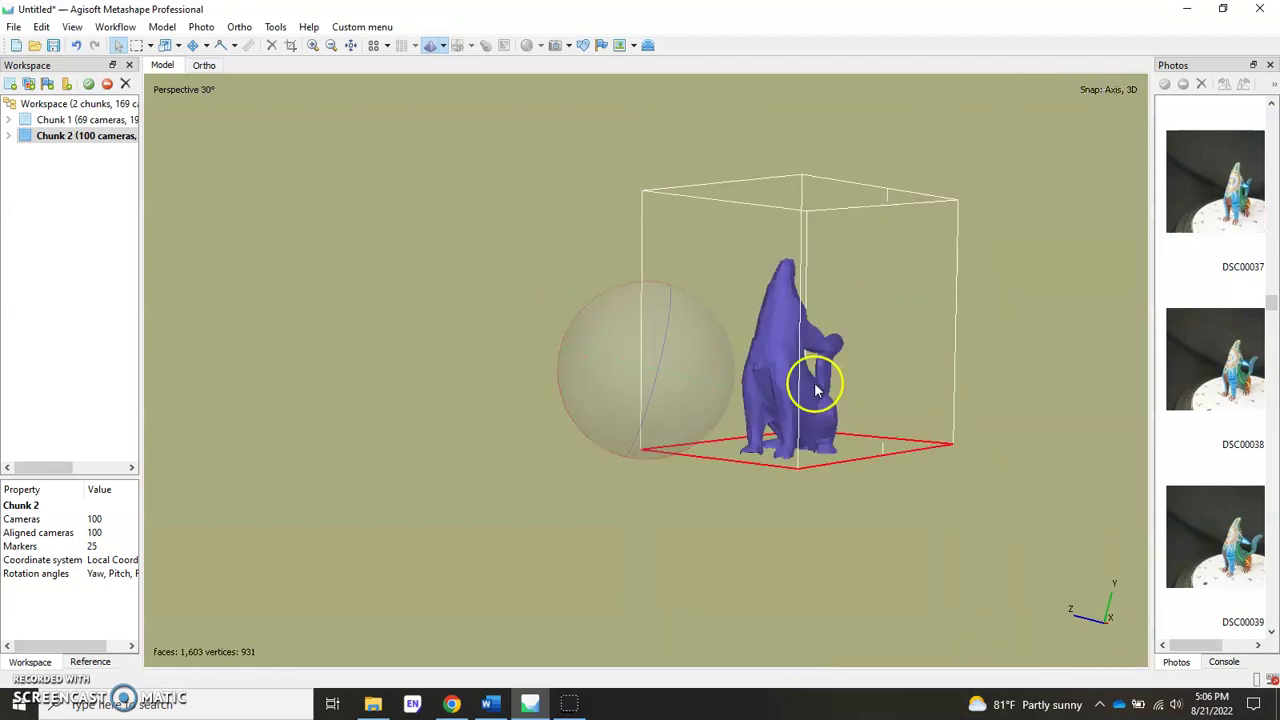
{"action": "left_click_drag", "start_coordinate": [817, 380], "coordinate": [662, 366]}
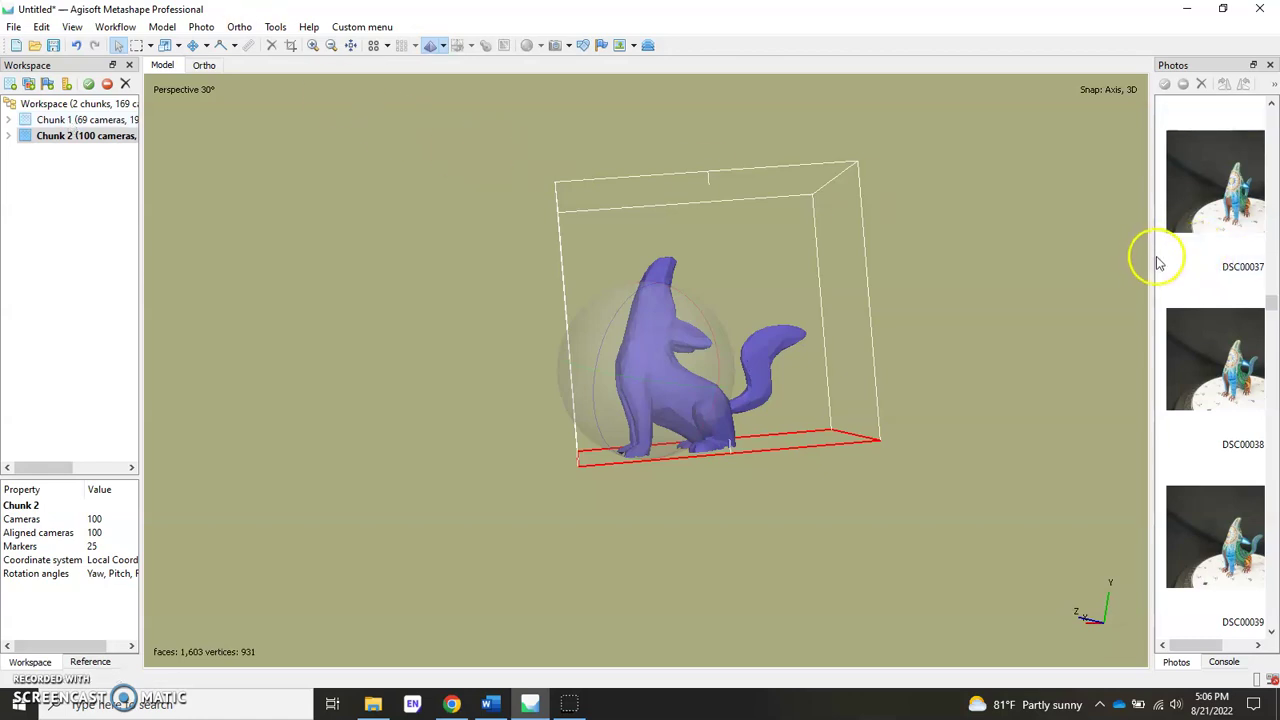
Show masks in Photos and import masks From Model for the entire workspace
{"action": "left_click_drag", "start_coordinate": [1151, 259], "coordinate": [1058, 261]}
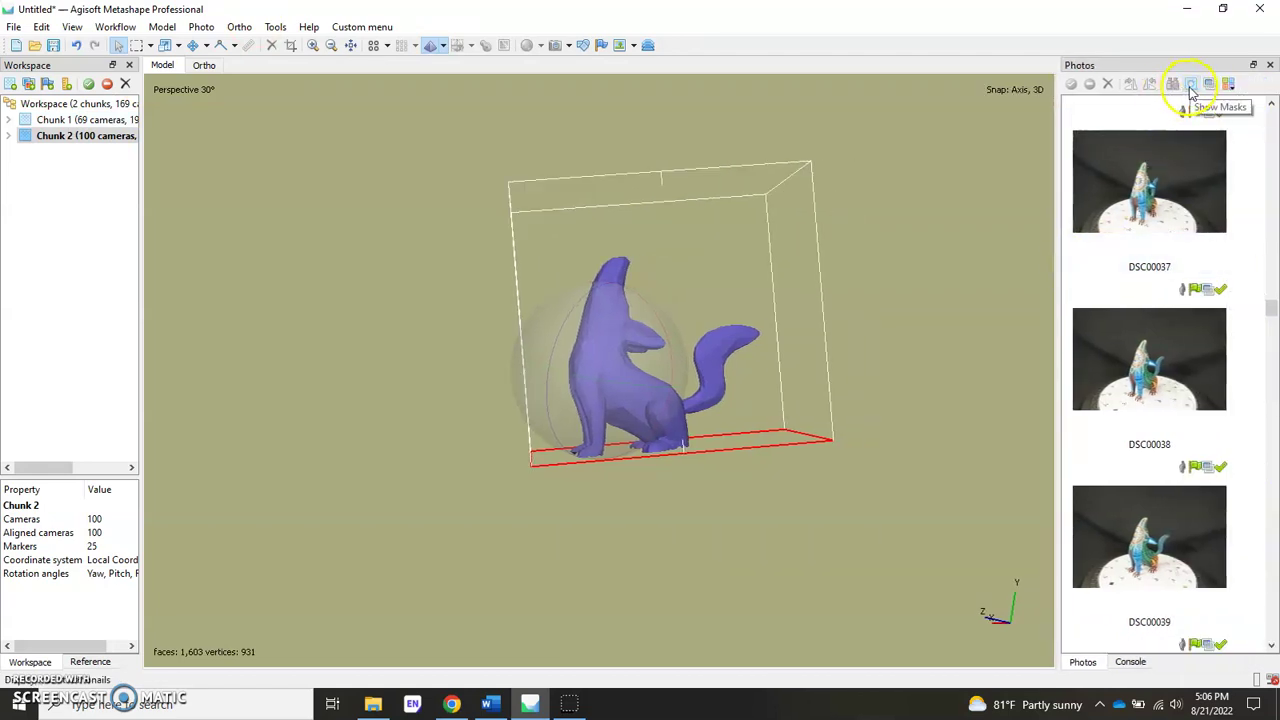
{"action": "left_click", "coordinate": [1191, 86]}
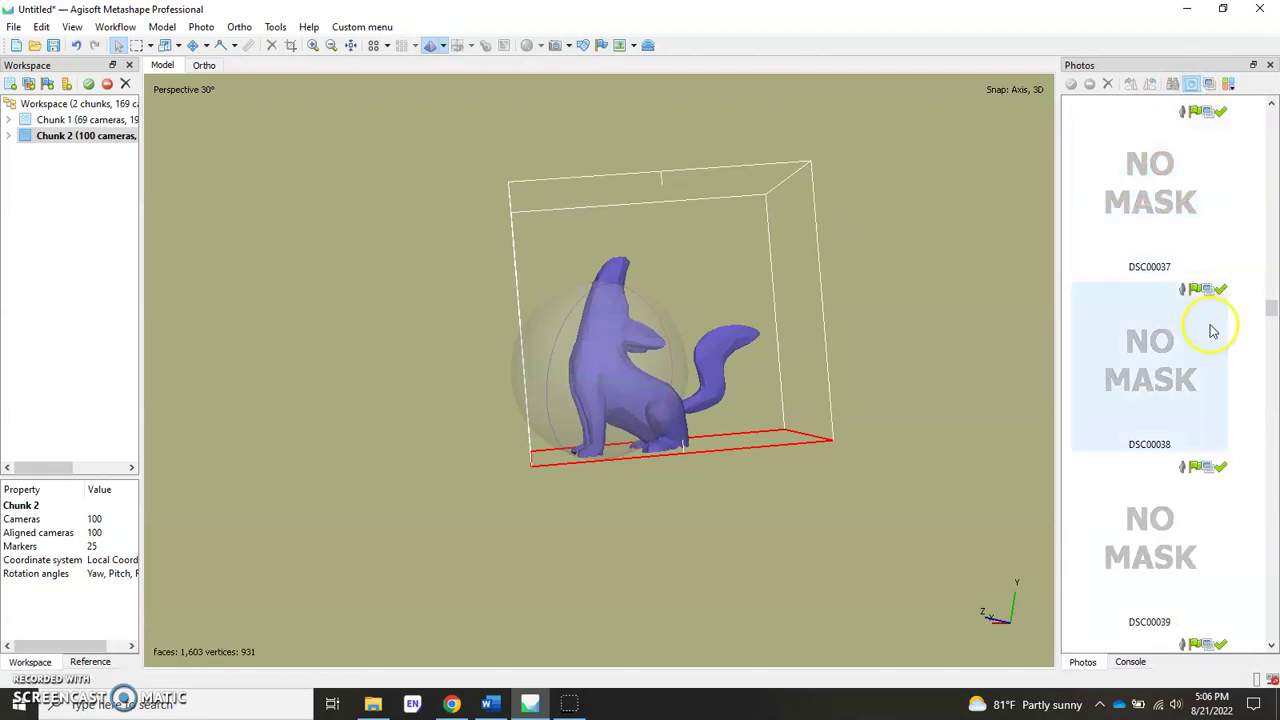
{"action": "left_click", "coordinate": [1134, 329]}
{"action": "right_click", "coordinate": [1136, 328]}
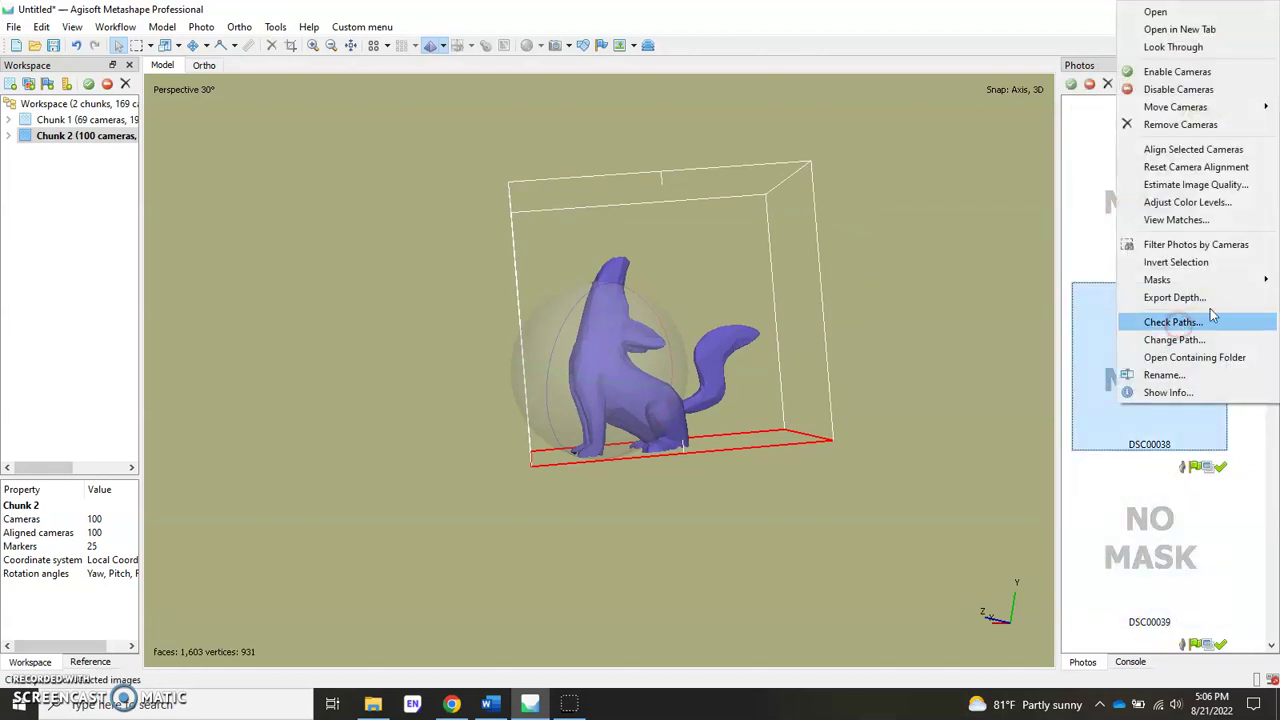
{"action": "left_click", "coordinate": [1160, 280]}
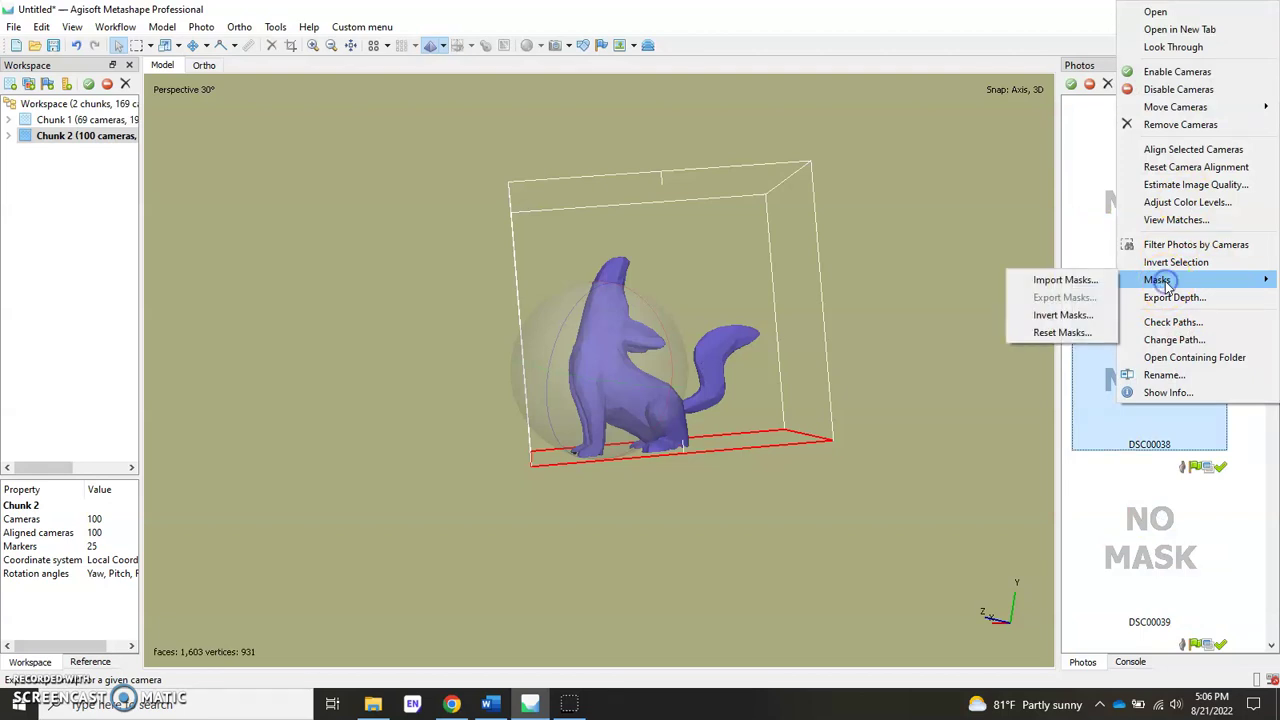
{"action": "left_click", "coordinate": [1051, 281]}
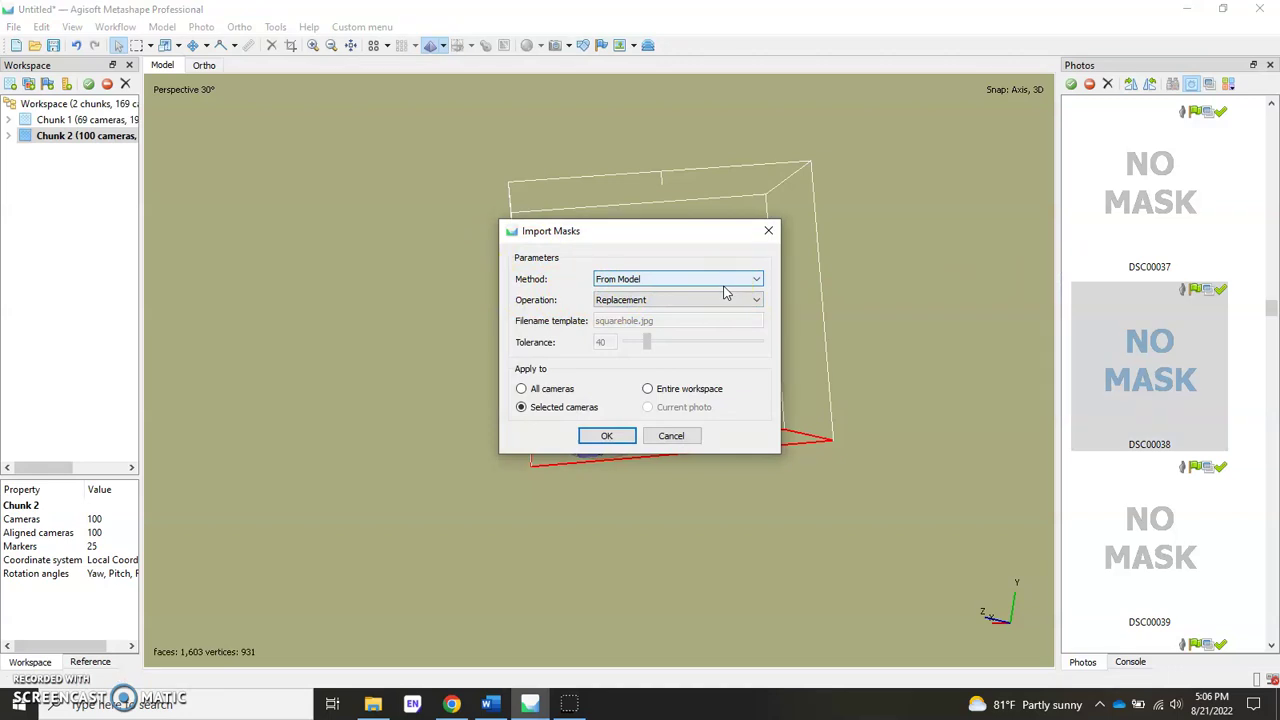
{"action": "left_click", "coordinate": [537, 320]}
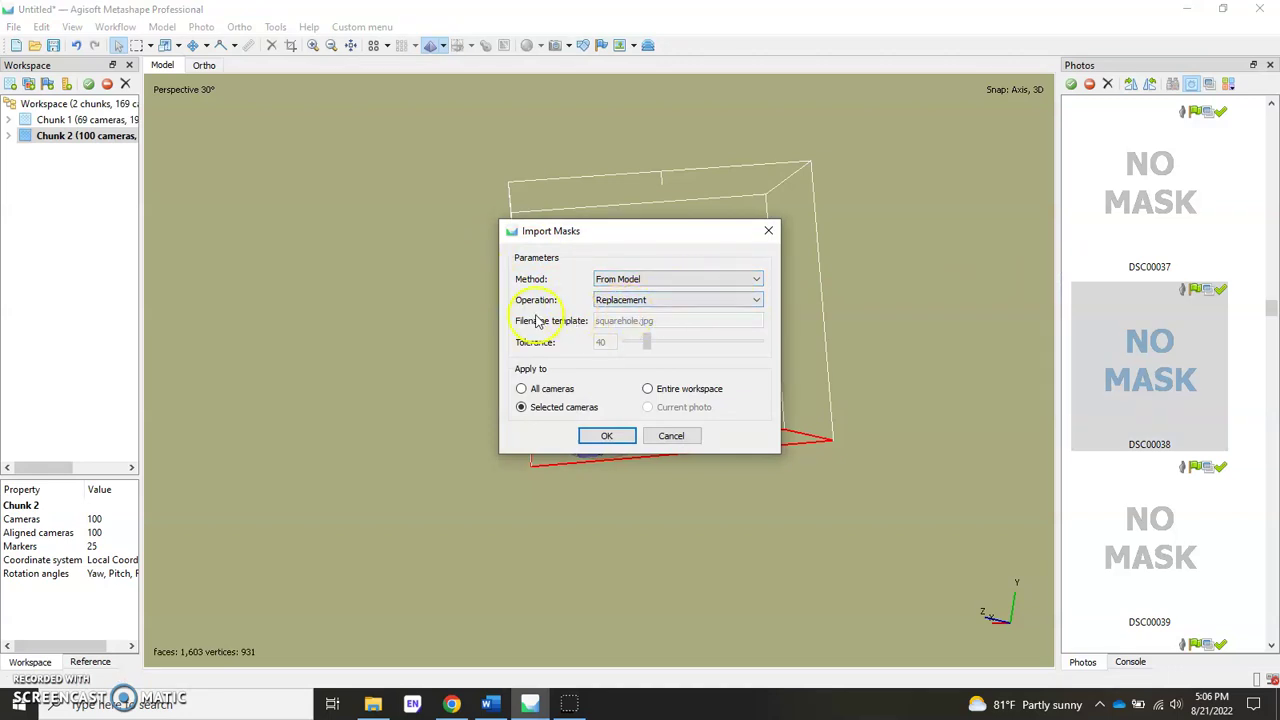
{"action": "left_click", "coordinate": [647, 389]}
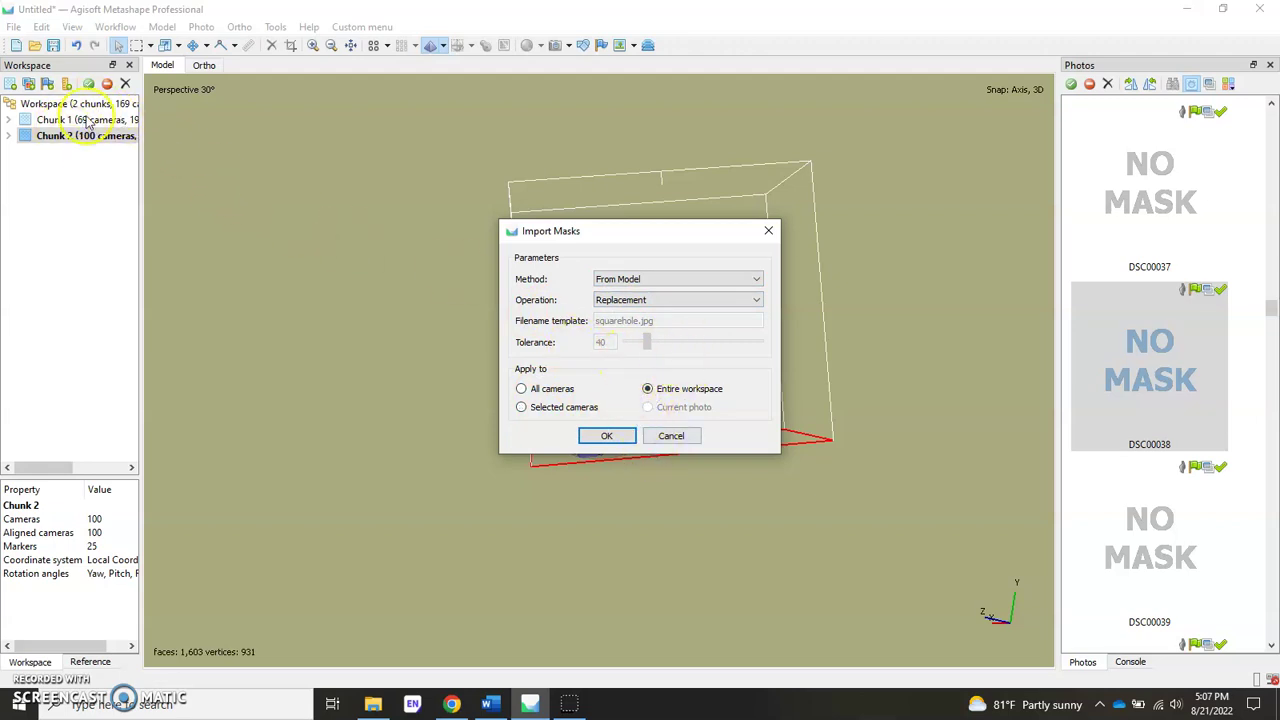
{"action": "left_click", "coordinate": [607, 436]}
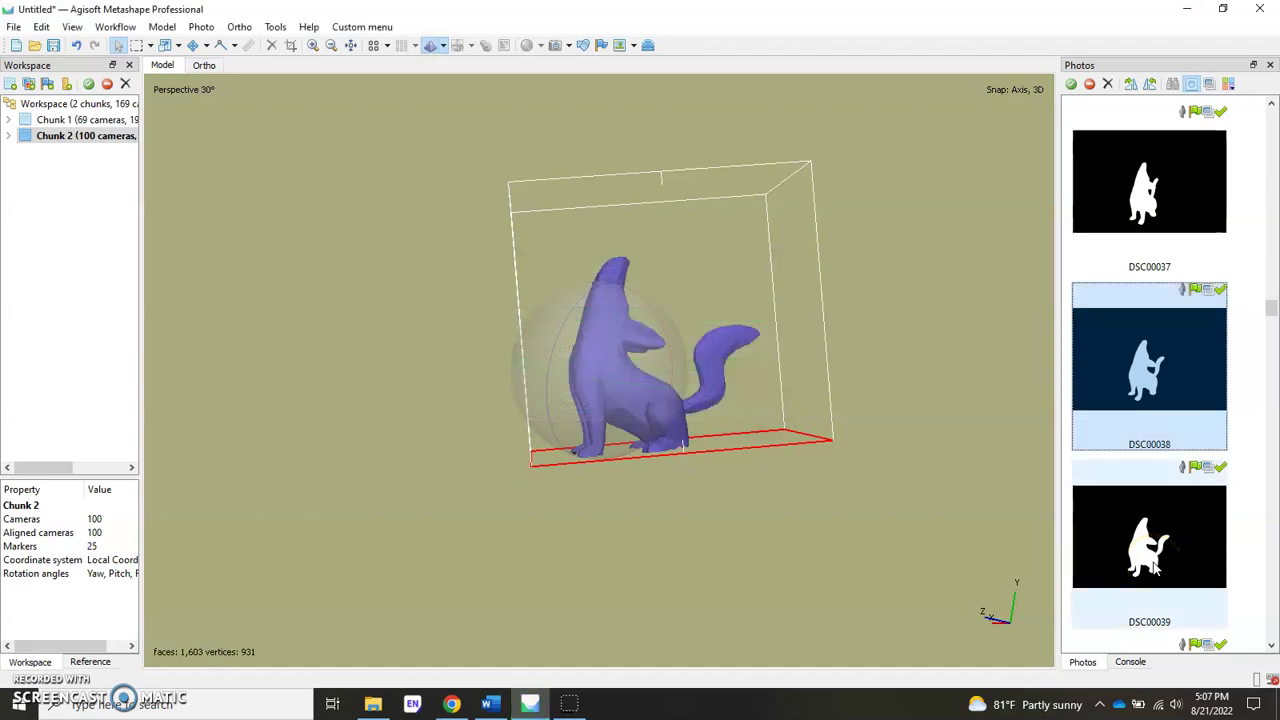
Switch to Chunk 1, select photo DSC00169 to check its mask, and look over the model
{"action": "scroll", "coordinate": [1160, 565], "scroll_direction": "down", "scroll_amount": 5}
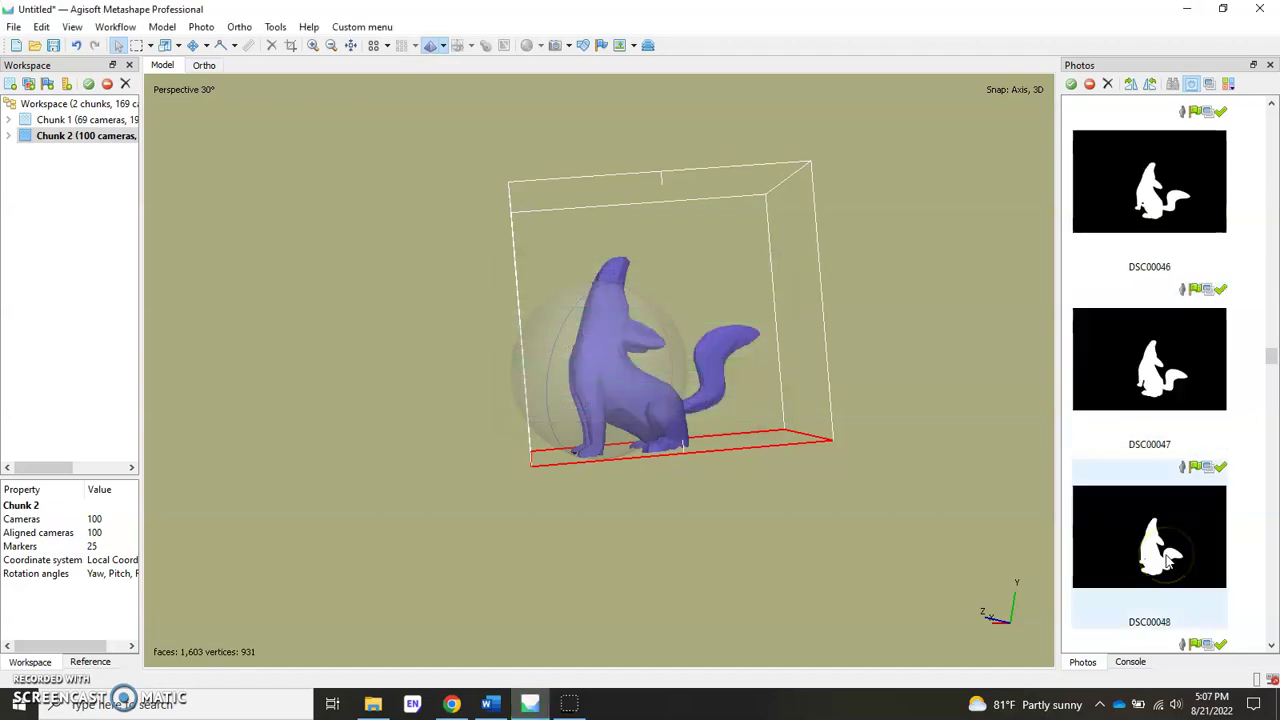
{"action": "scroll", "coordinate": [1165, 550], "scroll_direction": "down", "scroll_amount": 13}
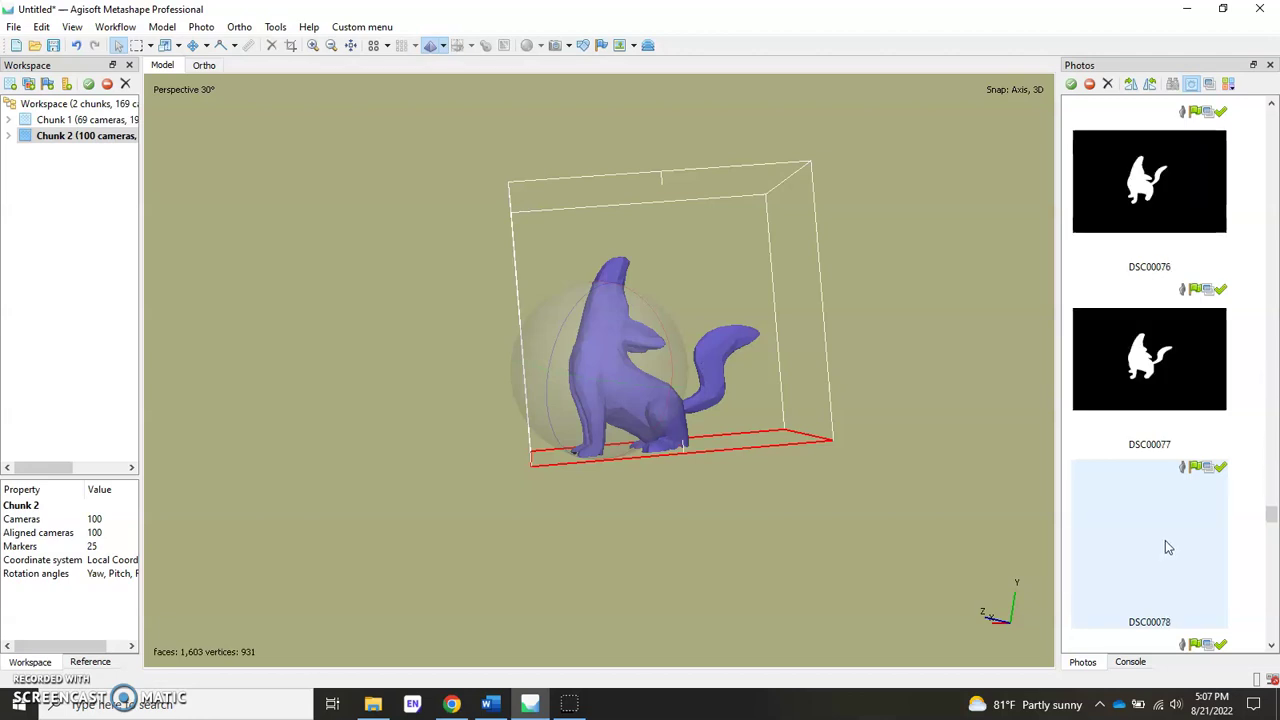
{"action": "double_click", "coordinate": [80, 120]}
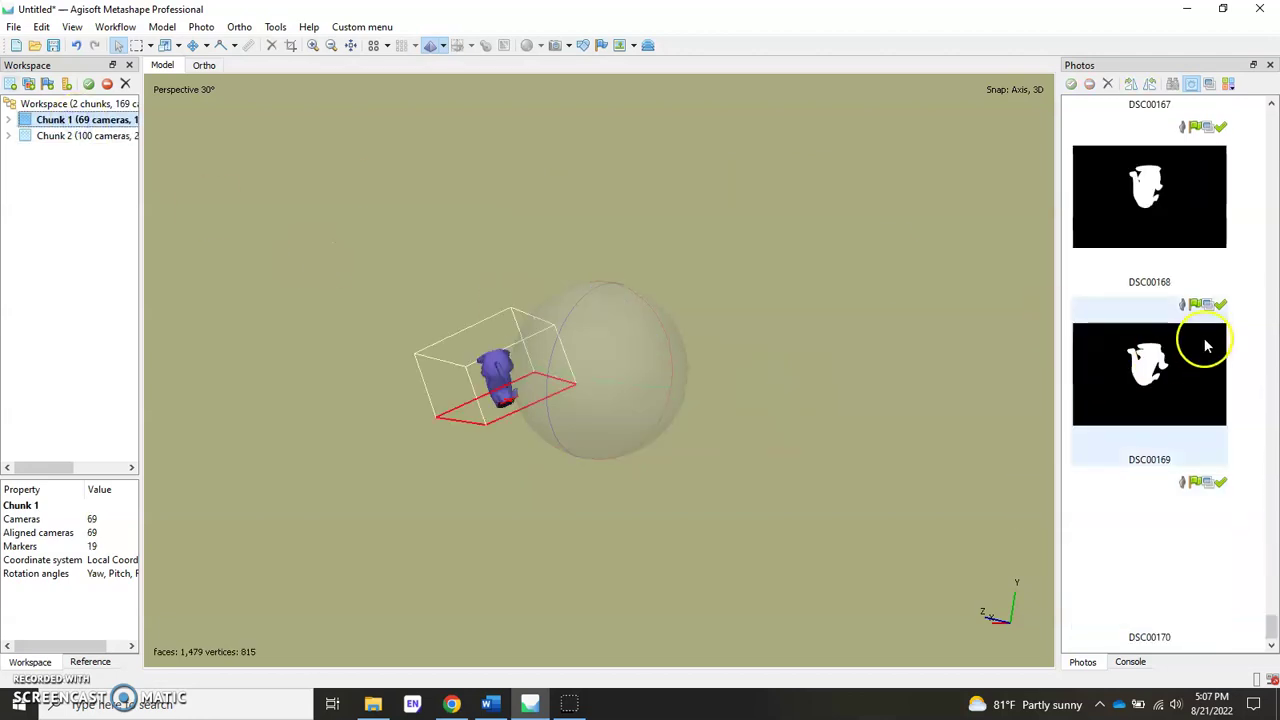
{"action": "left_click", "coordinate": [1133, 390]}
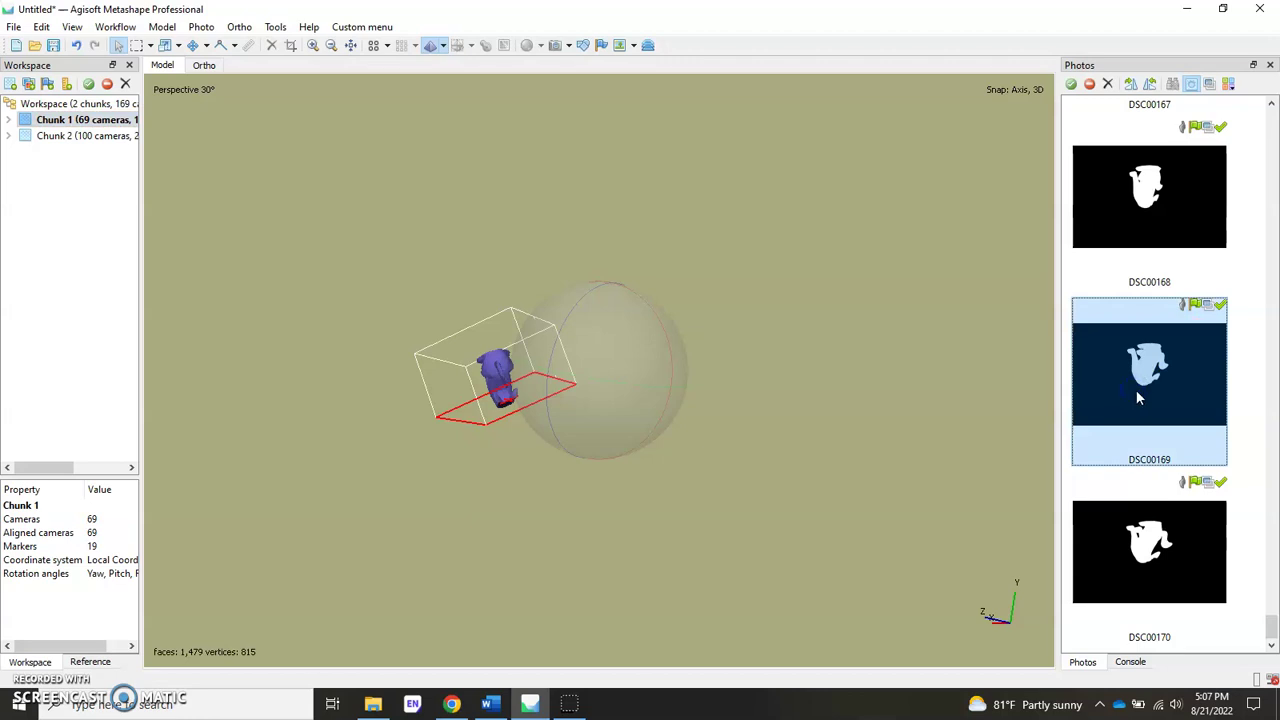
{"action": "scroll", "coordinate": [1135, 395], "scroll_direction": "up", "scroll_amount": 10}
{"action": "scroll", "coordinate": [1136, 395], "scroll_direction": "up", "scroll_amount": 5}
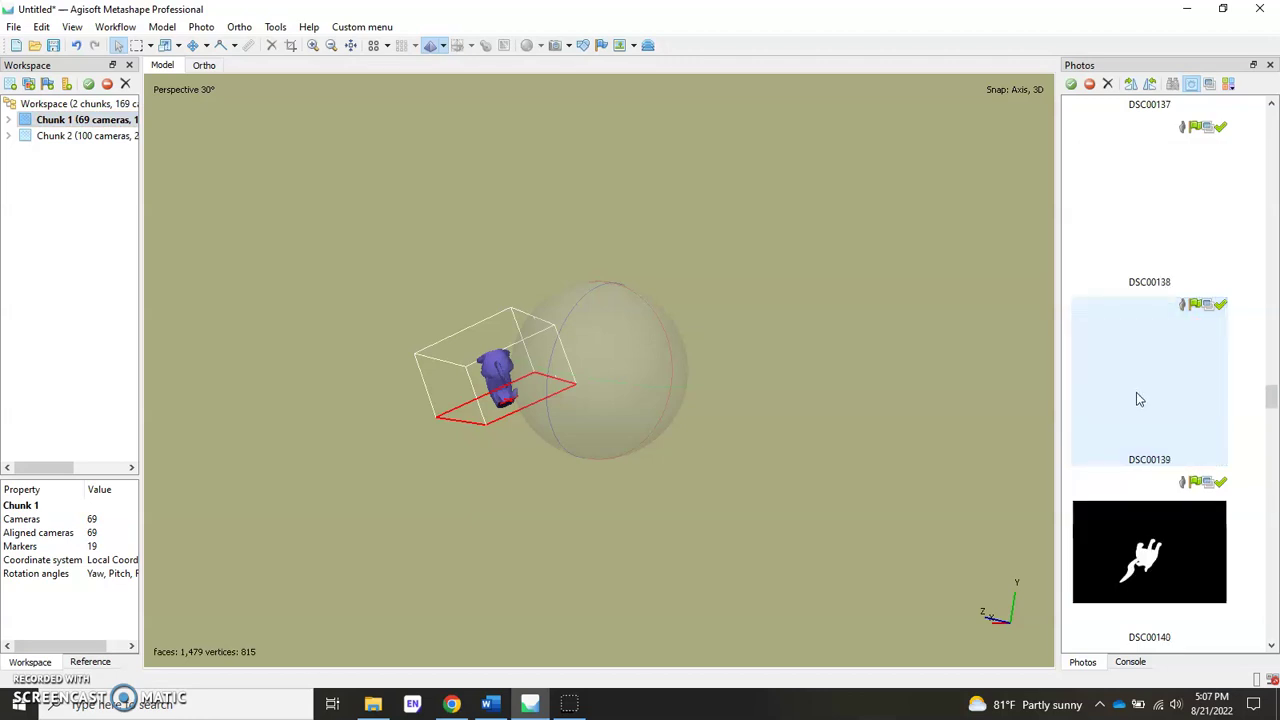
{"action": "left_click", "coordinate": [551, 400]}
{"action": "left_click_drag", "start_coordinate": [491, 397], "coordinate": [622, 560]}
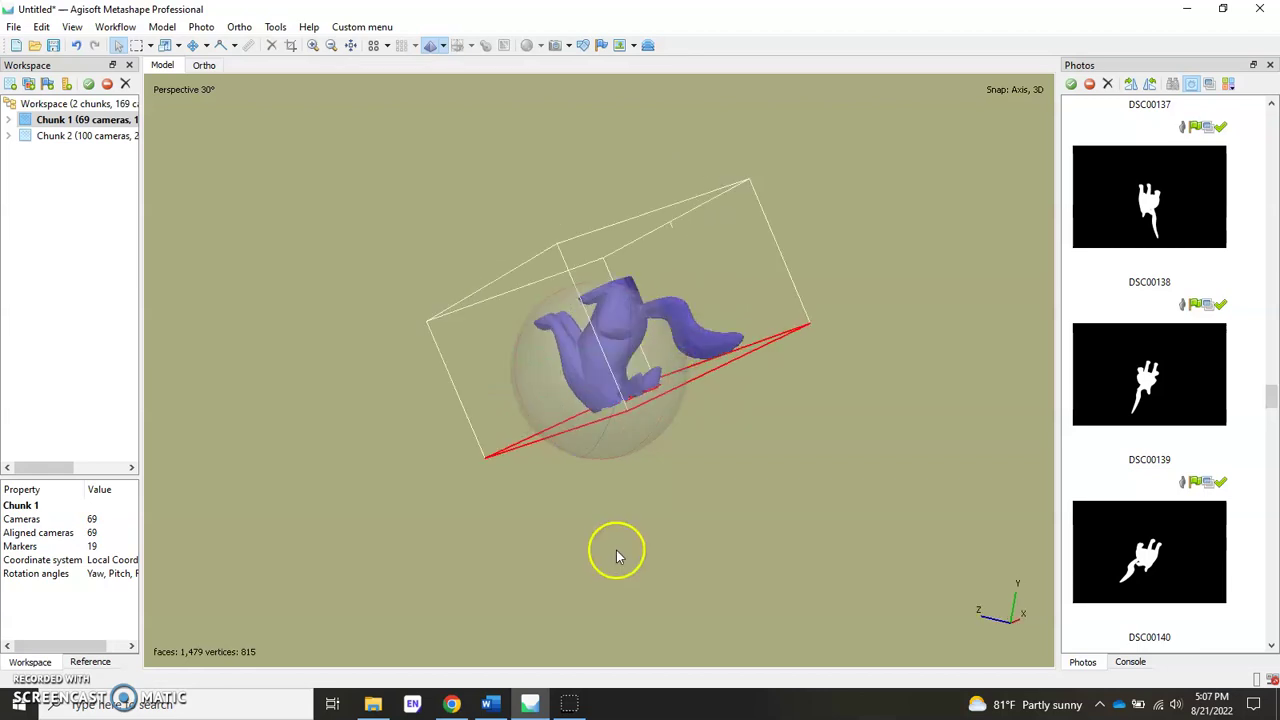
{"action": "left_click", "coordinate": [606, 480]}
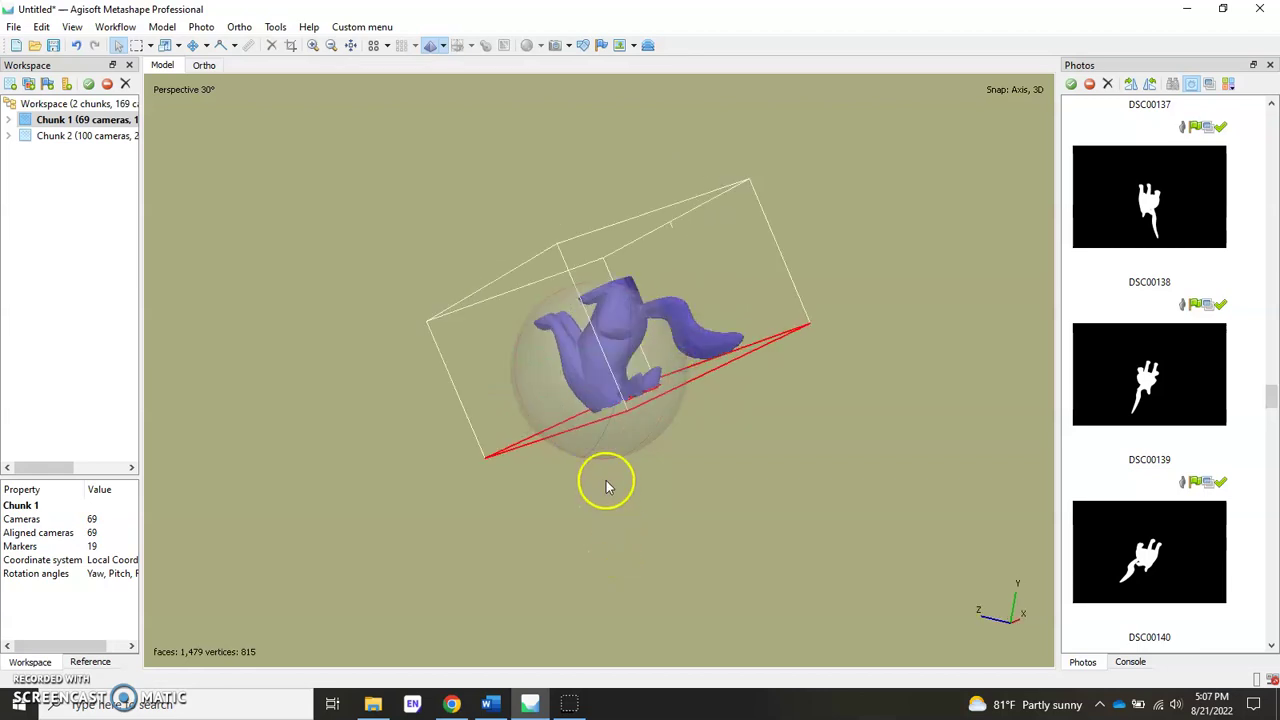
Run Align Chunks point-based at High accuracy, 10,000 key points, with masks applied to key points
{"action": "left_click", "coordinate": [120, 26]}
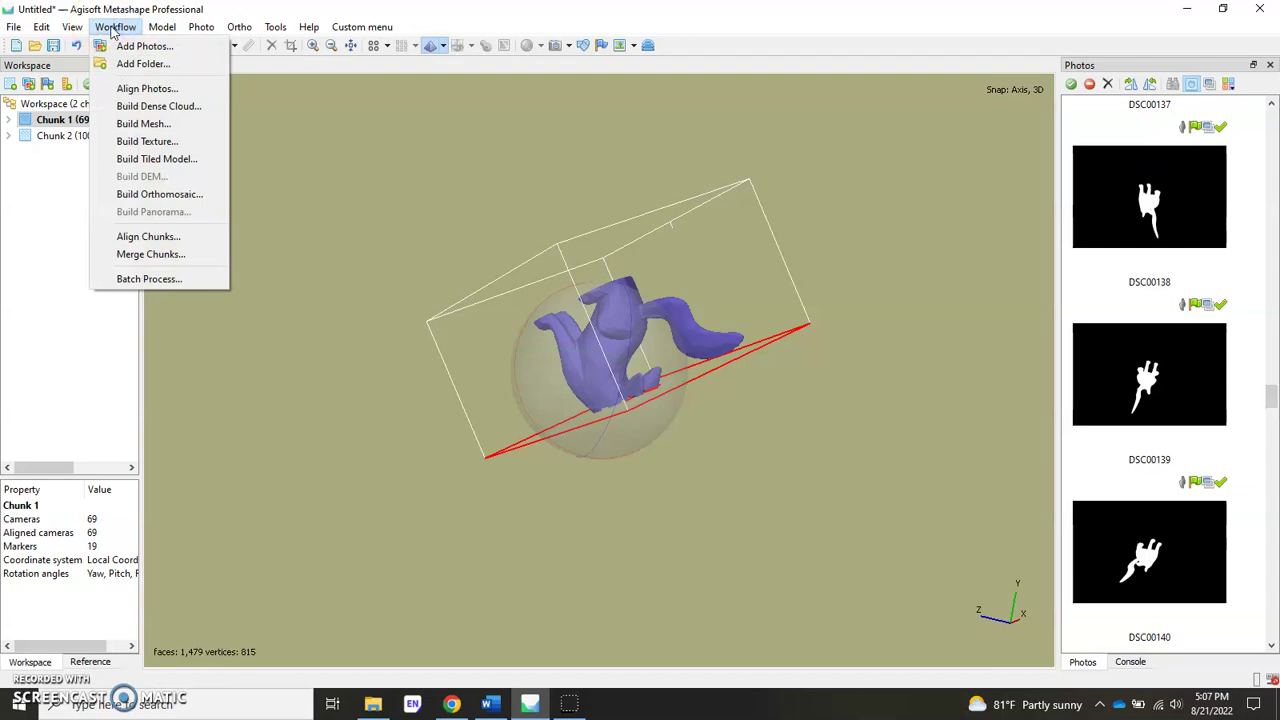
{"action": "left_click", "coordinate": [193, 235]}
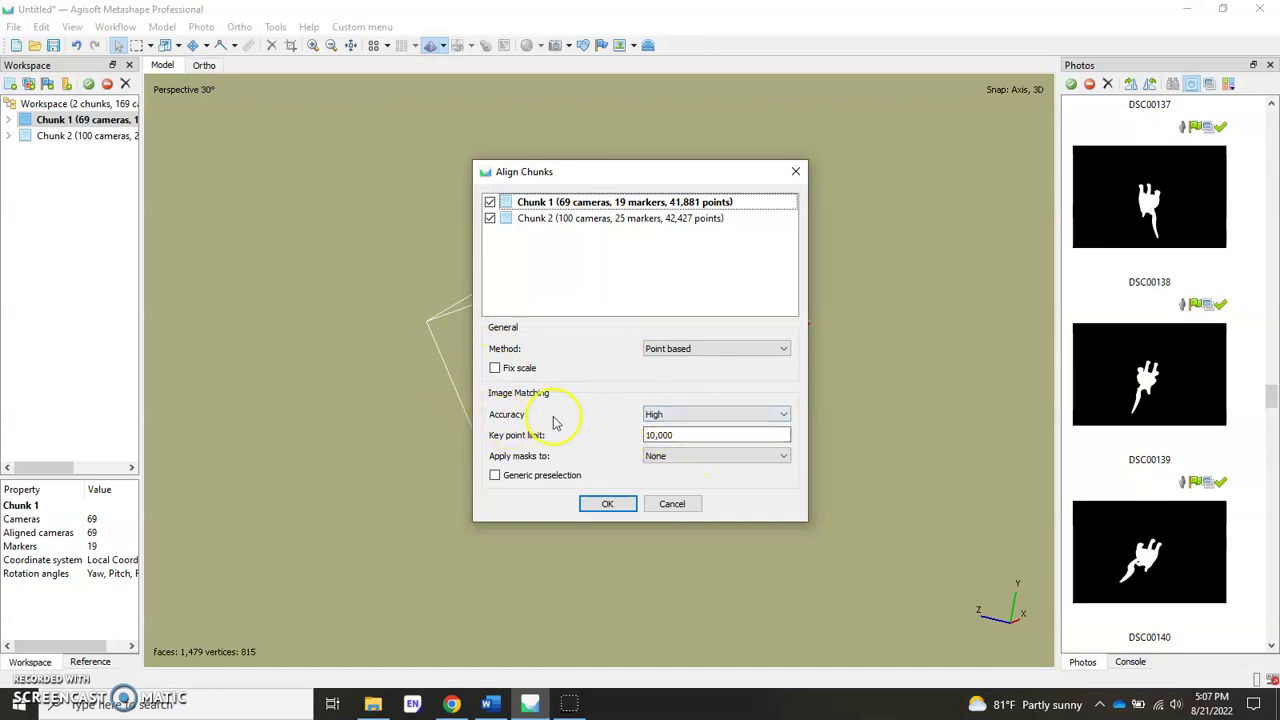
{"action": "left_click", "coordinate": [677, 435]}
{"action": "left_click_drag", "start_coordinate": [634, 171], "coordinate": [955, 196]}
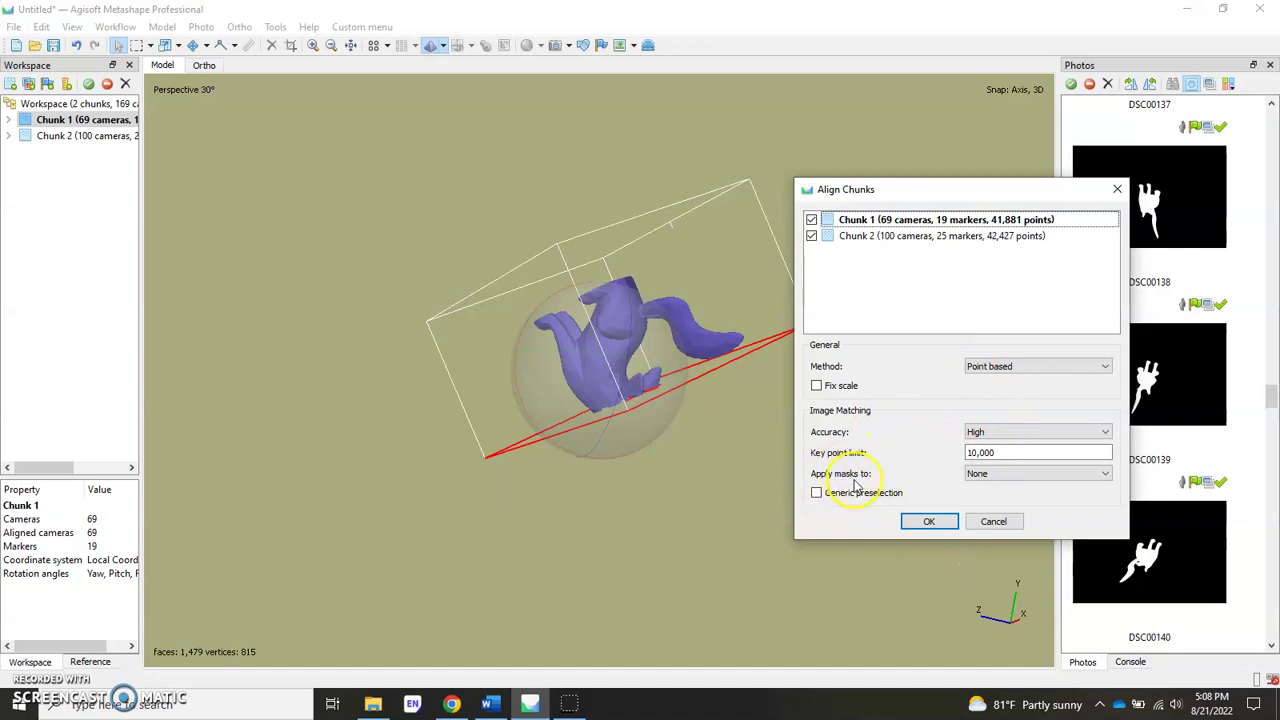
{"action": "left_click", "coordinate": [985, 474]}
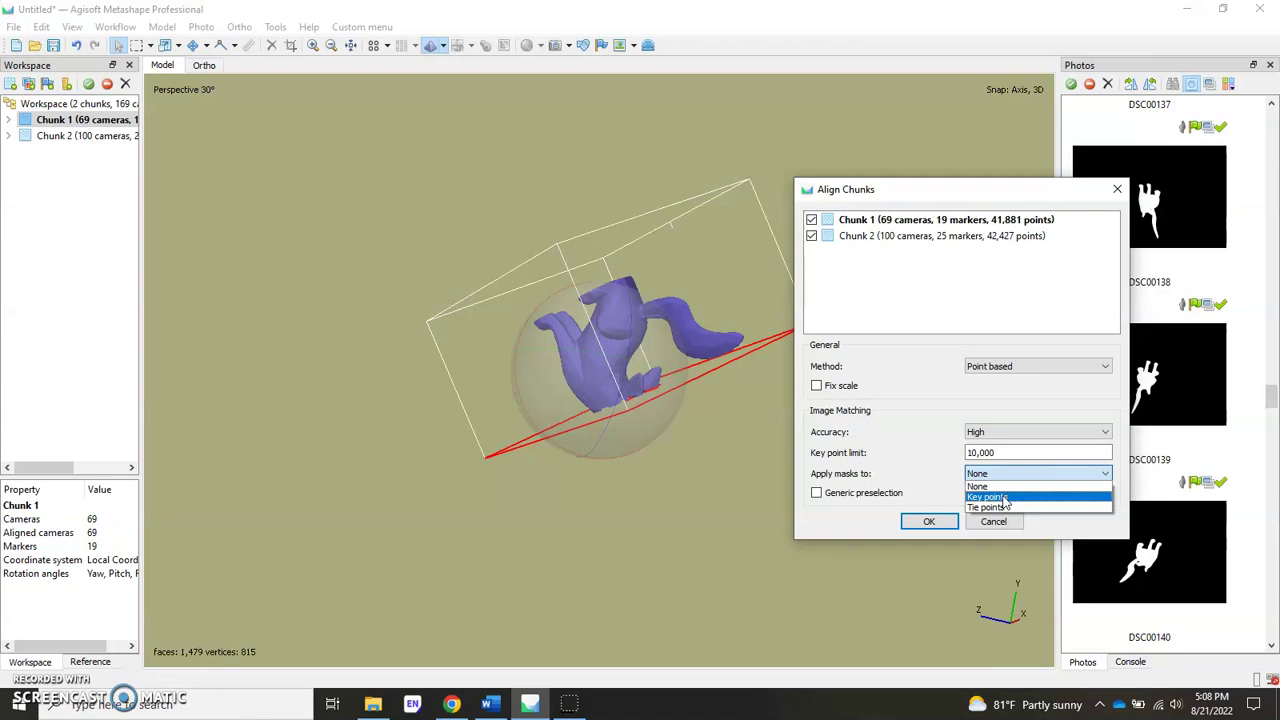
{"action": "left_click", "coordinate": [1002, 497]}
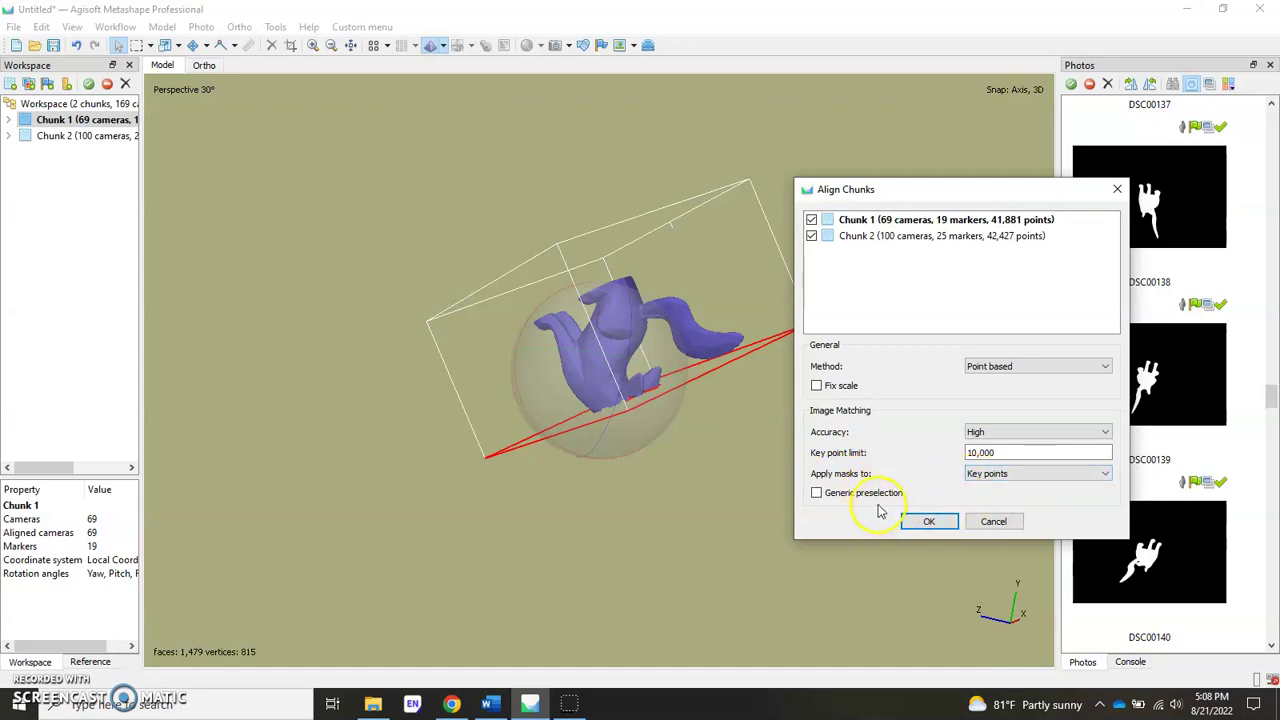
{"action": "left_click", "coordinate": [928, 522]}
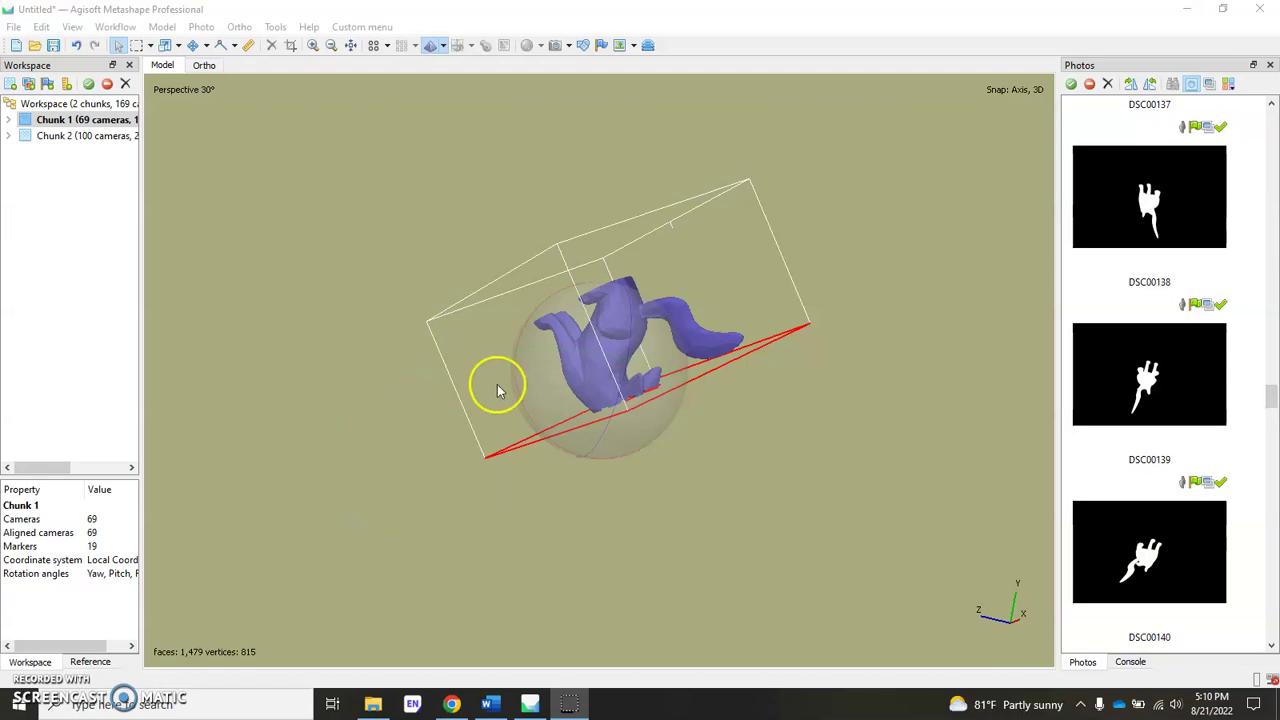
Toggle Show Aligned Chunks and orbit around the foot to compare Chunk 2's overlap with Chunk 1
{"action": "left_click_drag", "start_coordinate": [551, 331], "coordinate": [585, 372]}
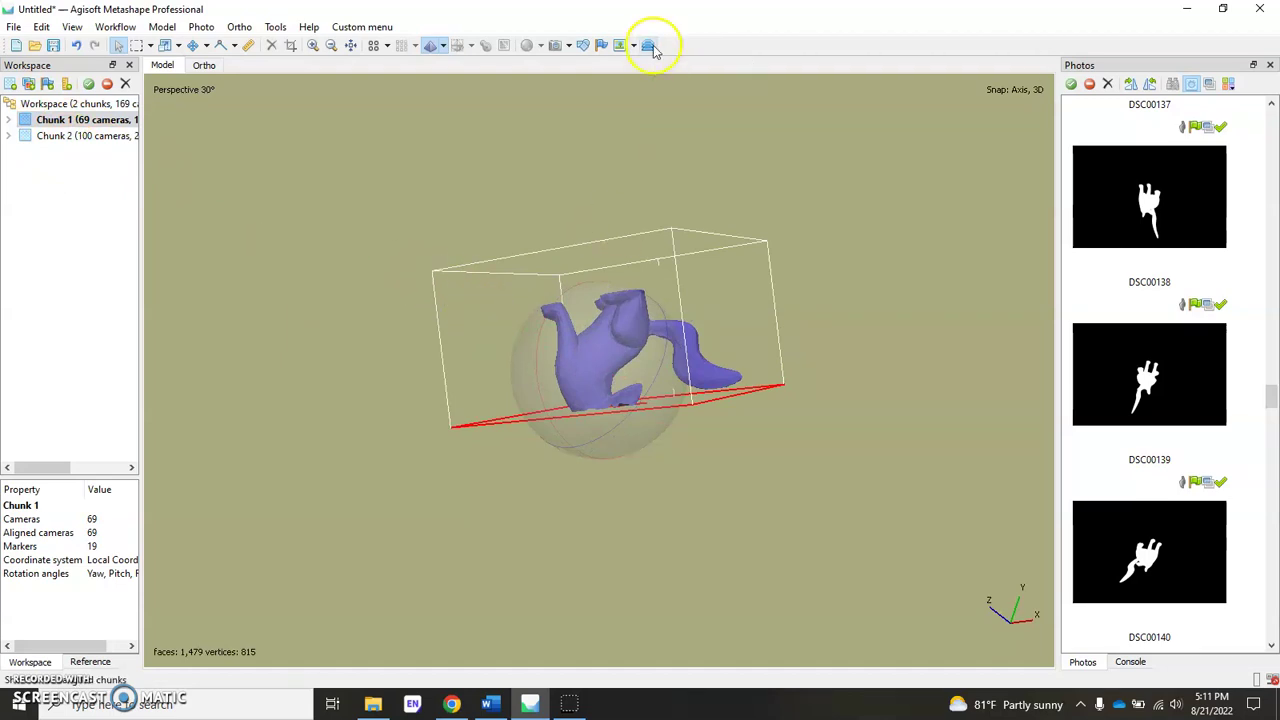
{"action": "left_click", "coordinate": [649, 46]}
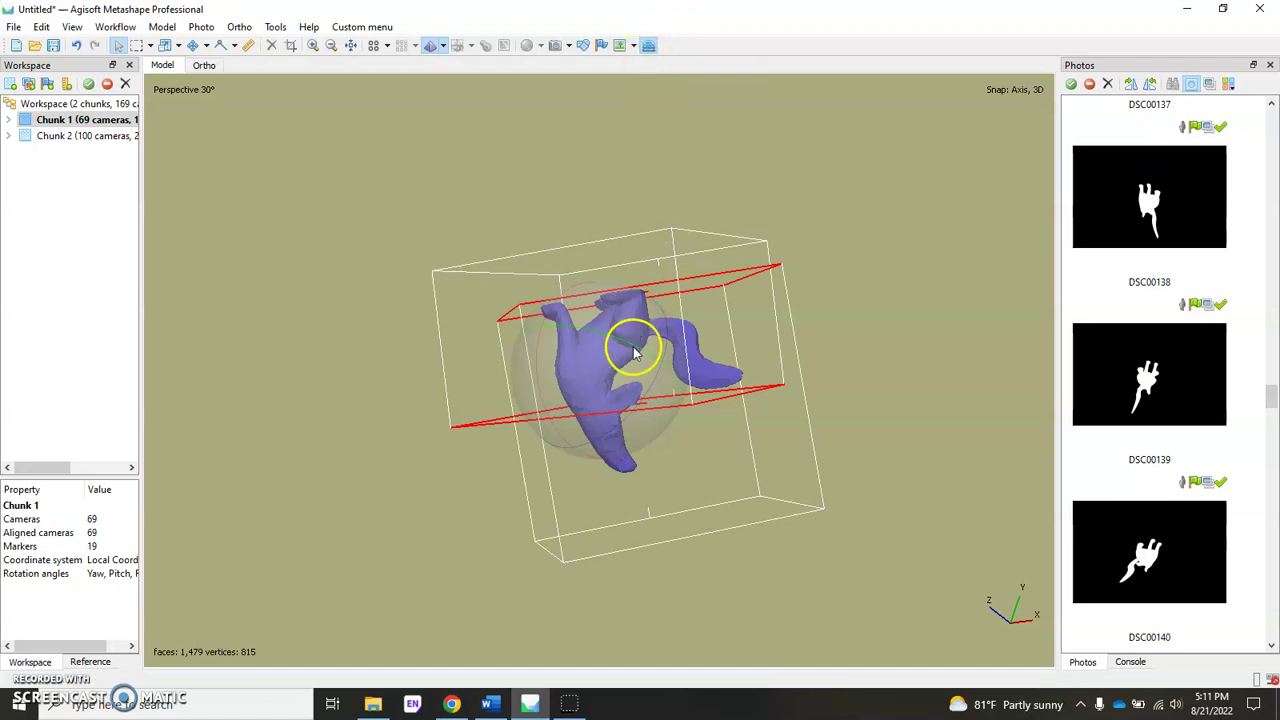
{"action": "mouse_move", "coordinate": [645, 368]}
{"action": "left_mouse_down"}
{"action": "mouse_move", "coordinate": [615, 375]}
{"action": "mouse_move", "coordinate": [634, 373]}
{"action": "mouse_move", "coordinate": [603, 400]}
{"action": "mouse_move", "coordinate": [620, 349]}
{"action": "mouse_move", "coordinate": [669, 343]}
{"action": "mouse_move", "coordinate": [591, 389]}
{"action": "mouse_move", "coordinate": [600, 354]}
{"action": "mouse_move", "coordinate": [583, 374]}
{"action": "mouse_move", "coordinate": [623, 357]}
{"action": "mouse_move", "coordinate": [590, 360]}
{"action": "mouse_move", "coordinate": [634, 349]}
{"action": "left_mouse_up"}
{"action": "scroll", "coordinate": [603, 402], "scroll_direction": "up", "scroll_amount": 6}
{"action": "scroll", "coordinate": [600, 400], "scroll_direction": "up", "scroll_amount": 4}
{"action": "left_click", "coordinate": [648, 46]}
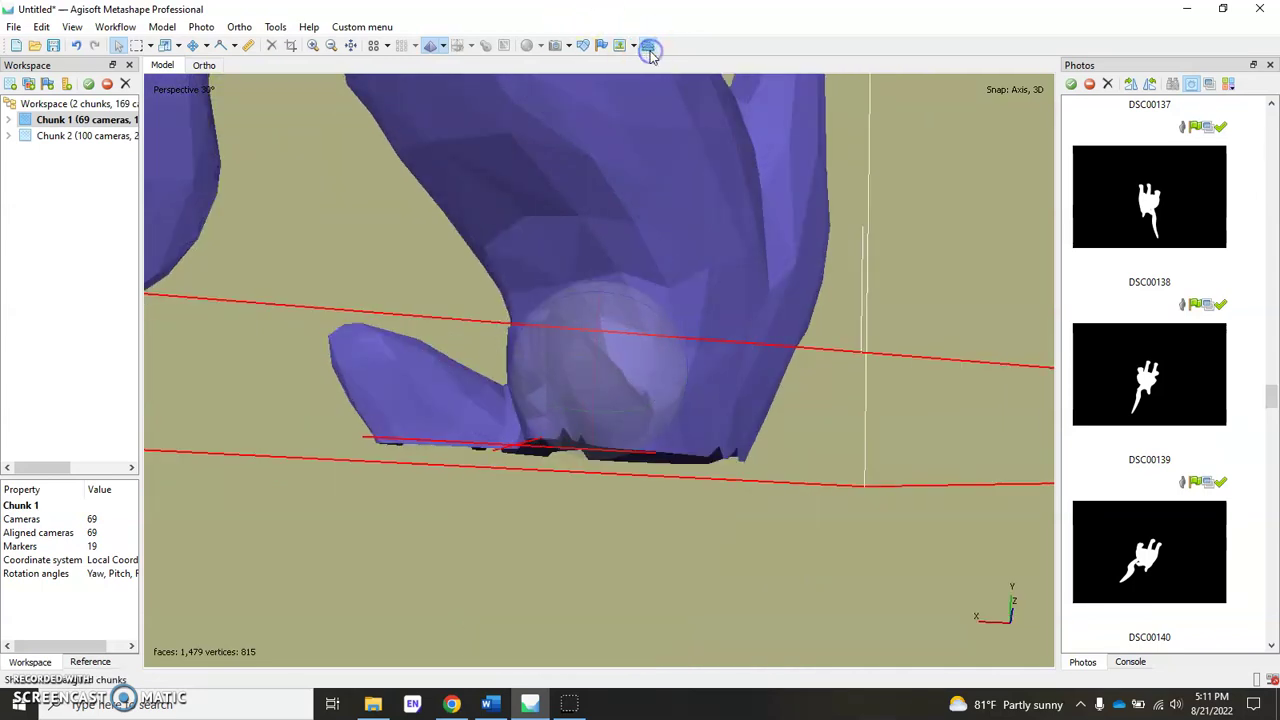
{"action": "left_click", "coordinate": [637, 186]}
{"action": "left_click_drag", "start_coordinate": [620, 354], "coordinate": [390, 335]}
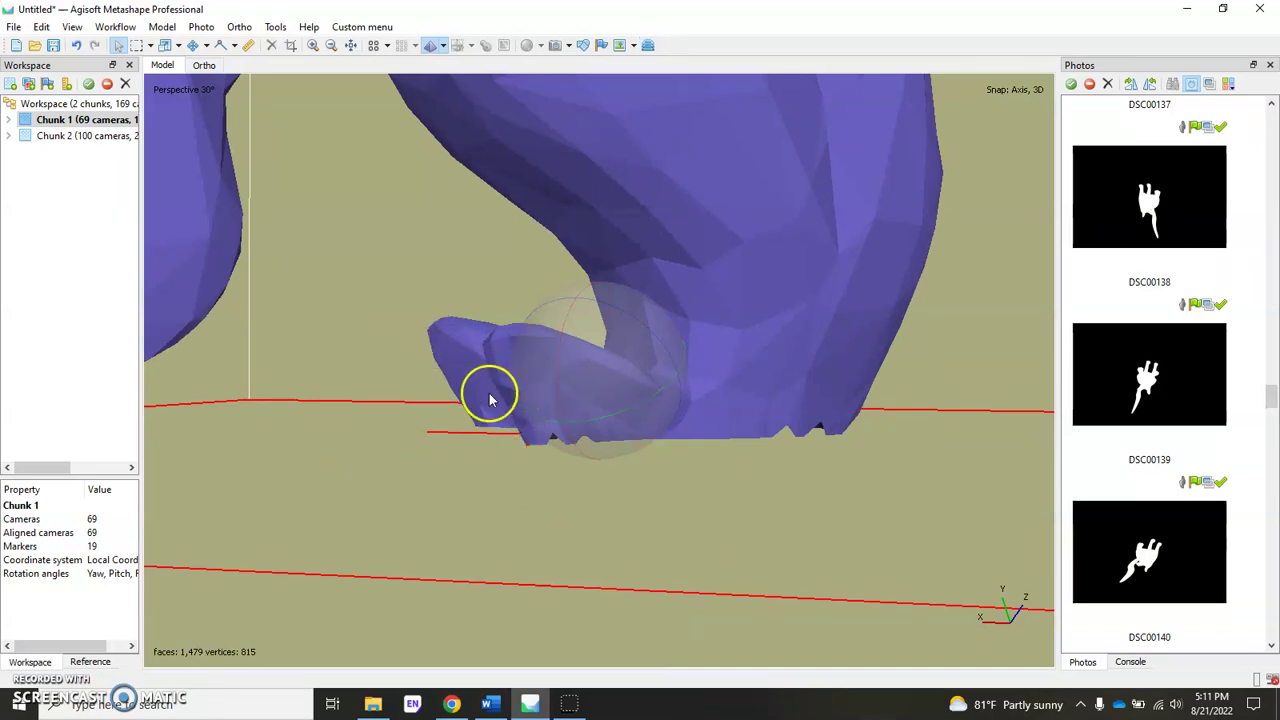
{"action": "left_click_drag", "start_coordinate": [569, 417], "coordinate": [585, 369]}
{"action": "left_click_drag", "start_coordinate": [579, 378], "coordinate": [594, 268]}
{"action": "left_click", "coordinate": [648, 46]}
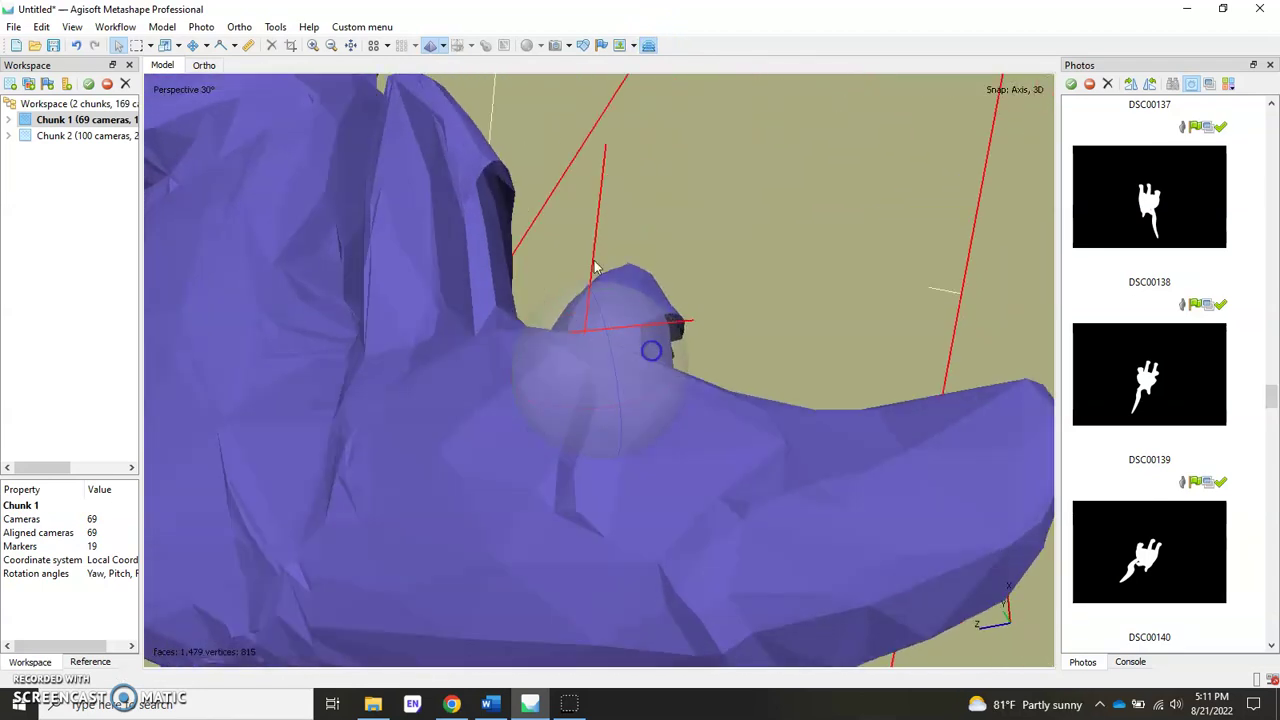
{"action": "left_click_drag", "start_coordinate": [640, 317], "coordinate": [614, 352]}
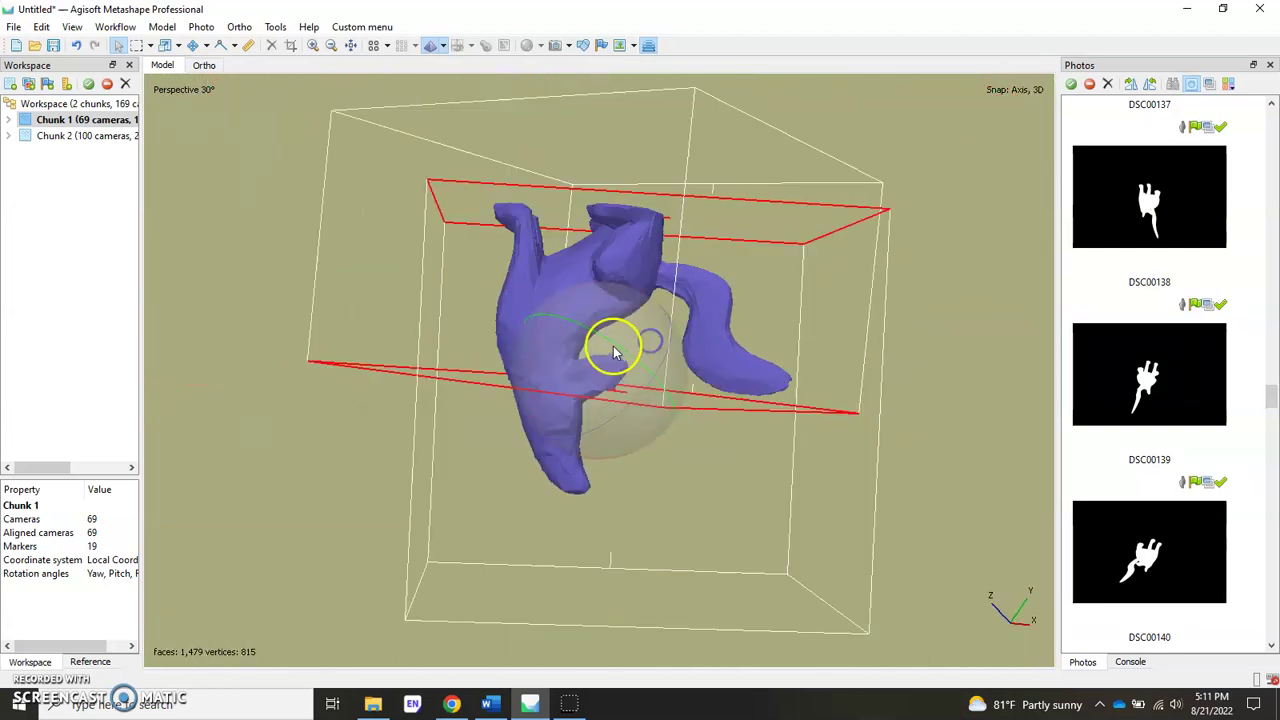
Show the camera positions and zoom out, then hide the cameras and the aligned second chunk
{"action": "scroll", "coordinate": [560, 211], "scroll_direction": "down", "scroll_amount": 3}
{"action": "left_click", "coordinate": [555, 45]}
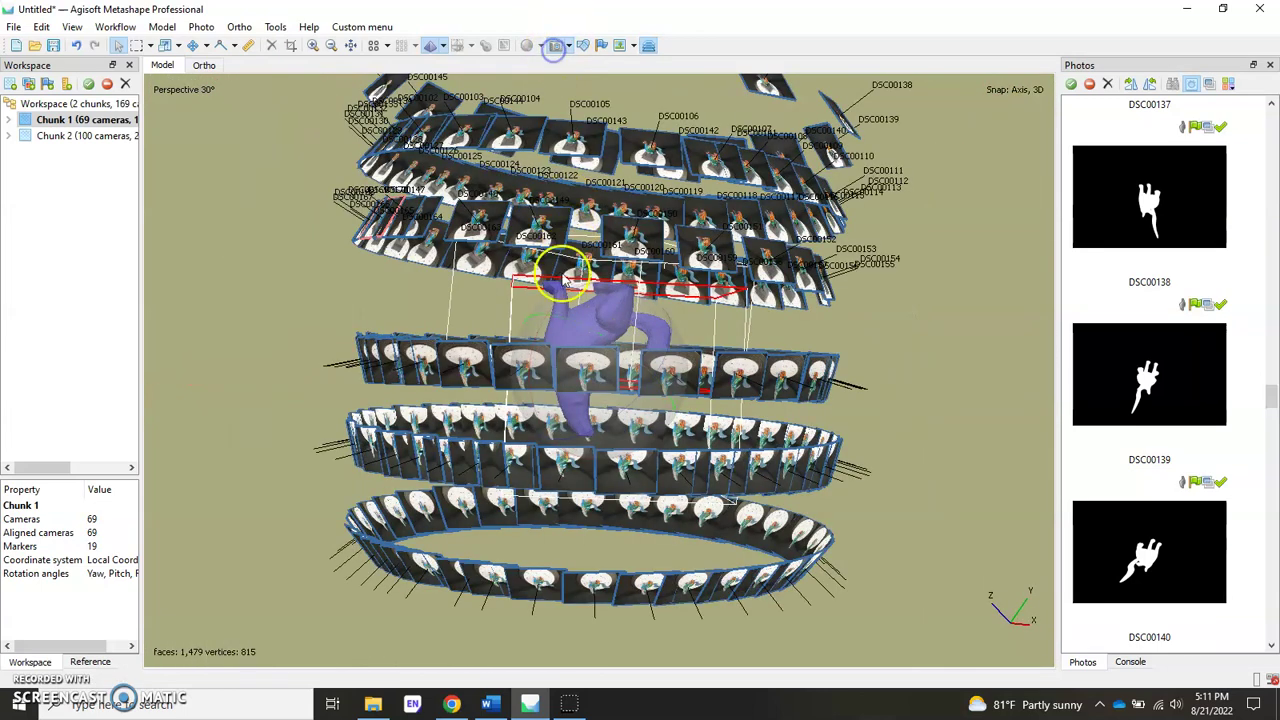
{"action": "left_click_drag", "start_coordinate": [591, 323], "coordinate": [612, 328]}
{"action": "scroll", "coordinate": [612, 328], "scroll_direction": "down", "scroll_amount": 2}
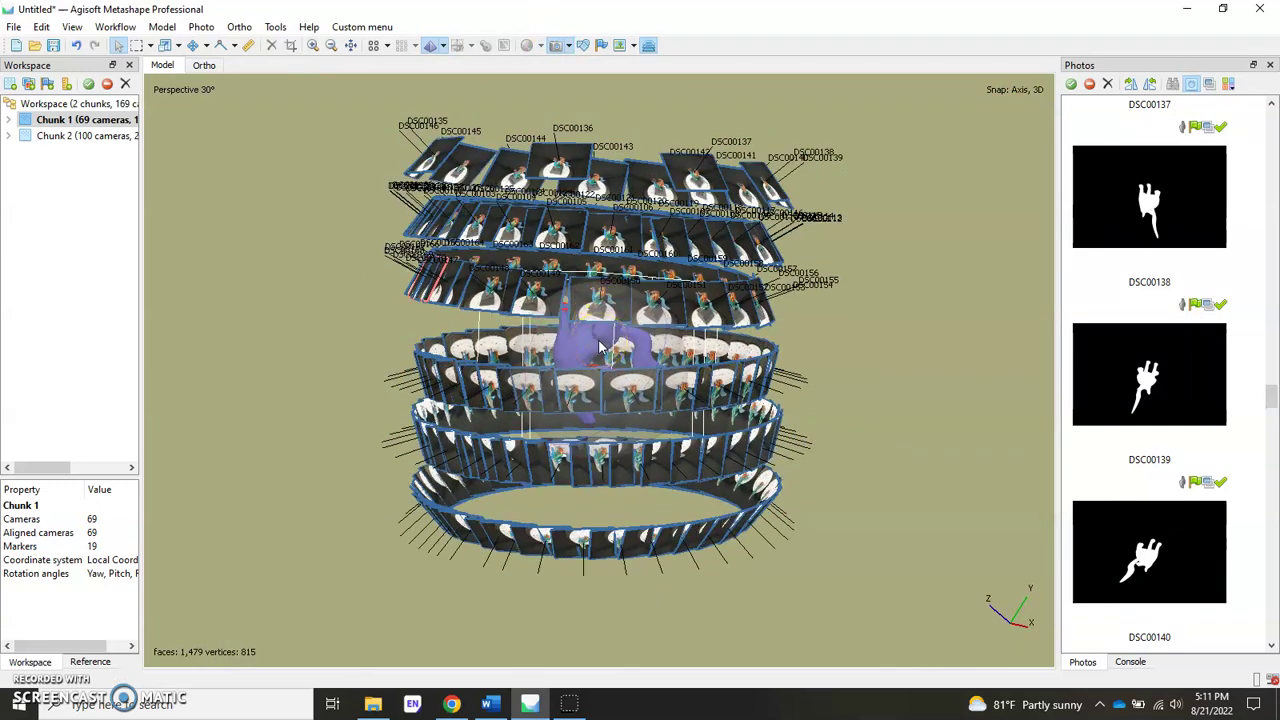
{"action": "left_click", "coordinate": [647, 45]}
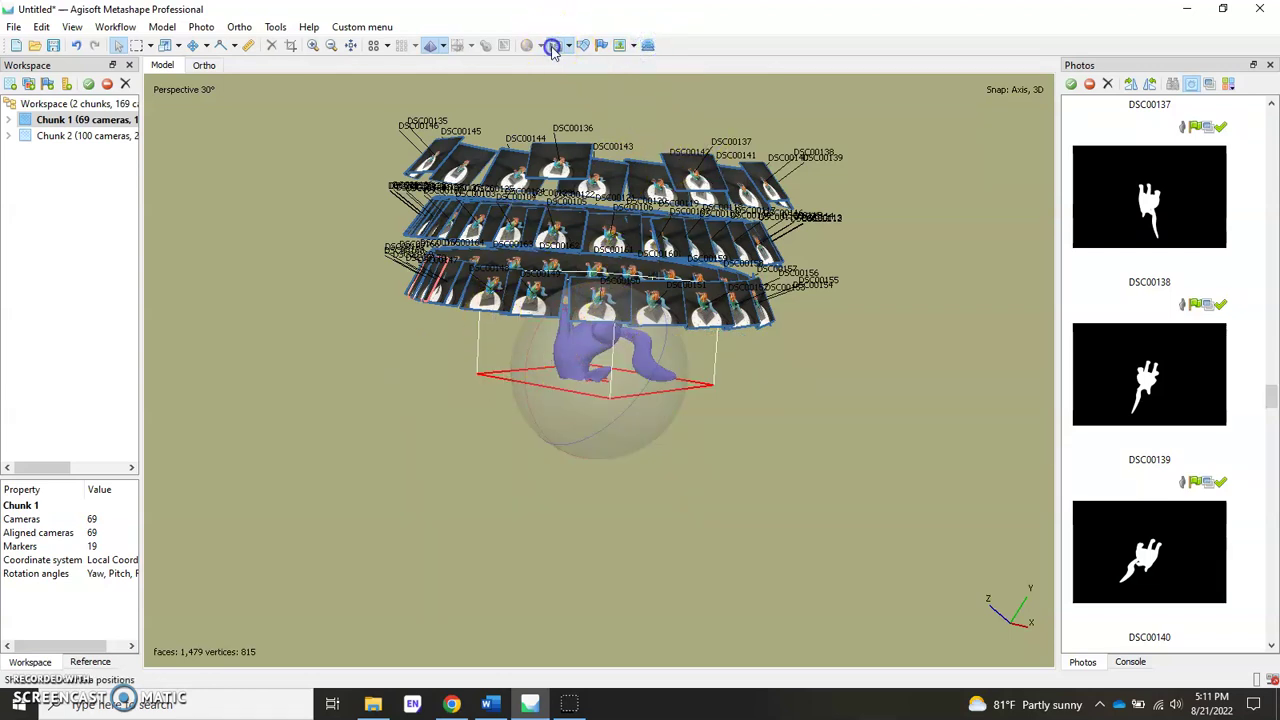
{"action": "left_click", "coordinate": [555, 45]}
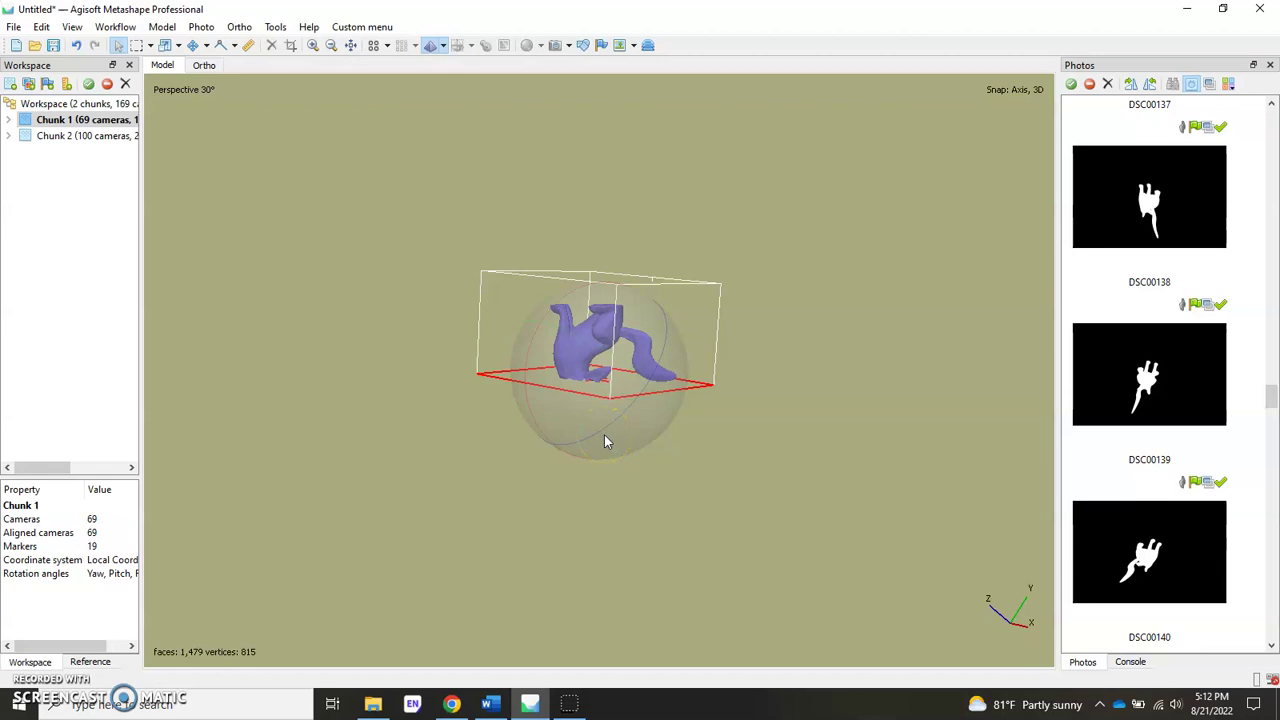
Open photo DSC00139 and zoom in on the masked coyote and markers, then close and reopen it
{"action": "double_click", "coordinate": [1140, 408]}
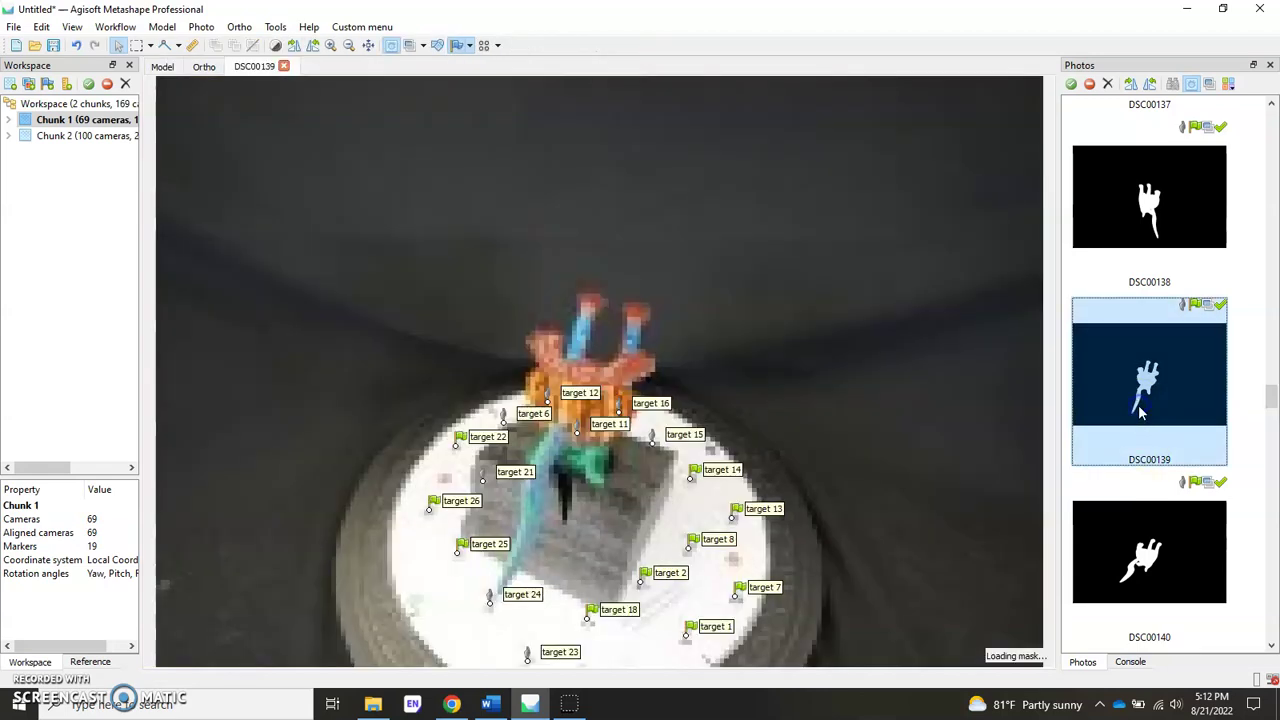
{"action": "scroll", "coordinate": [576, 430], "scroll_direction": "up", "scroll_amount": 3}
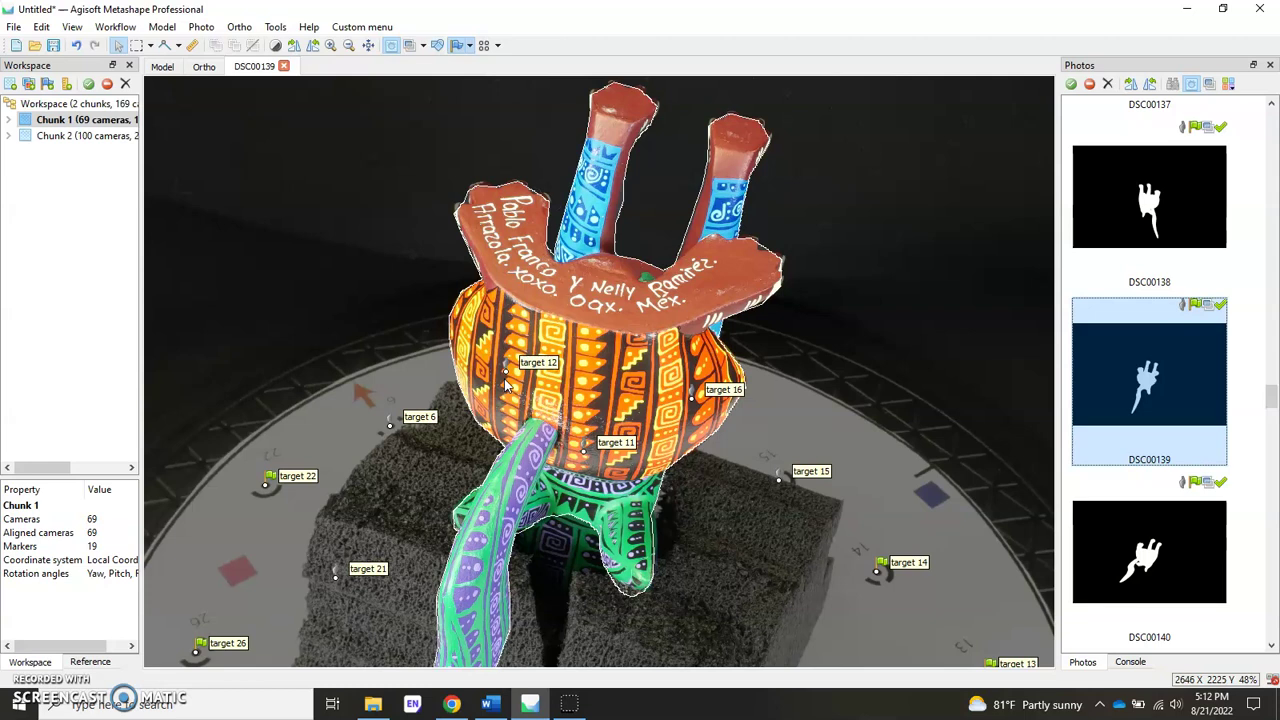
{"action": "left_click", "coordinate": [832, 328]}
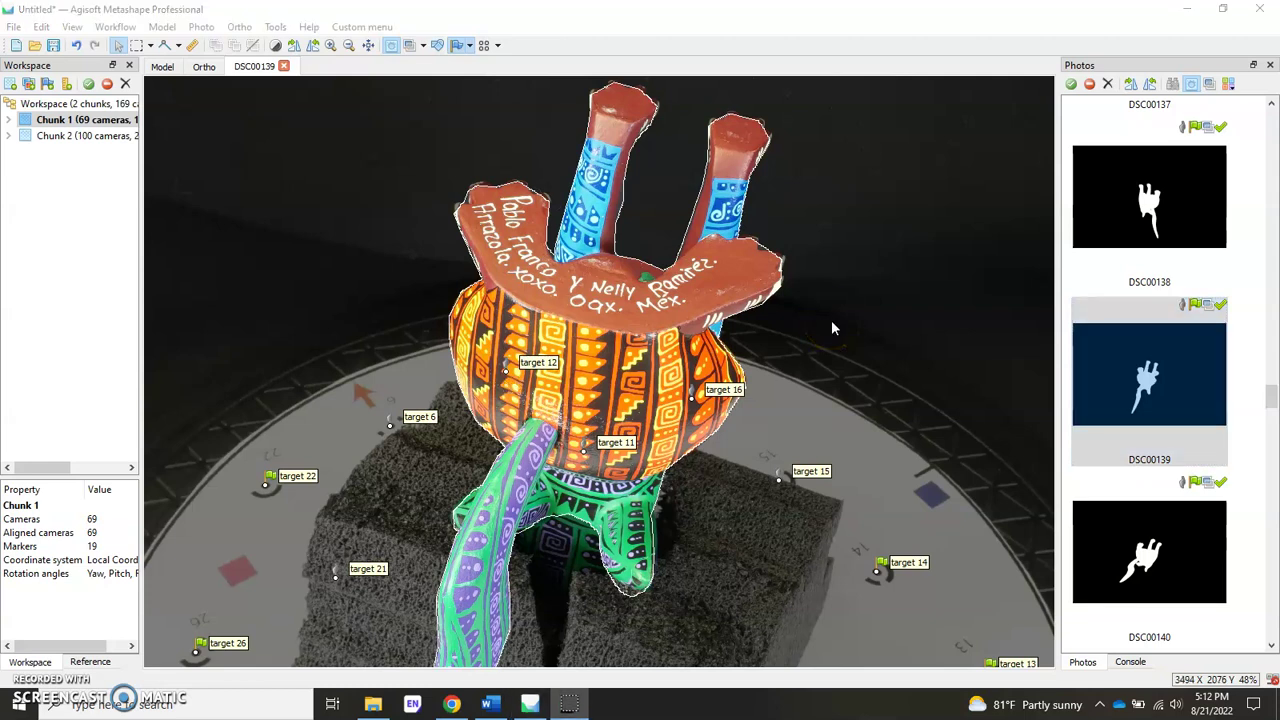
{"action": "left_click_drag", "start_coordinate": [761, 304], "coordinate": [545, 375]}
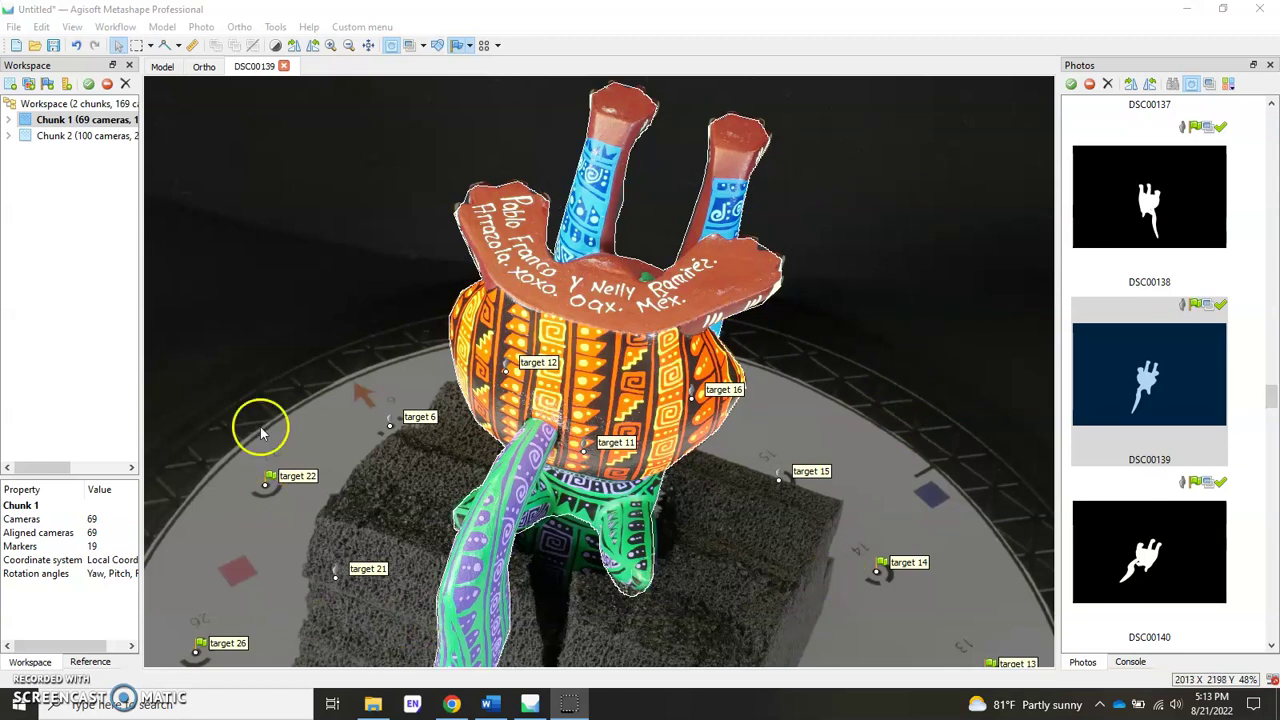
{"action": "left_click", "coordinate": [284, 66]}
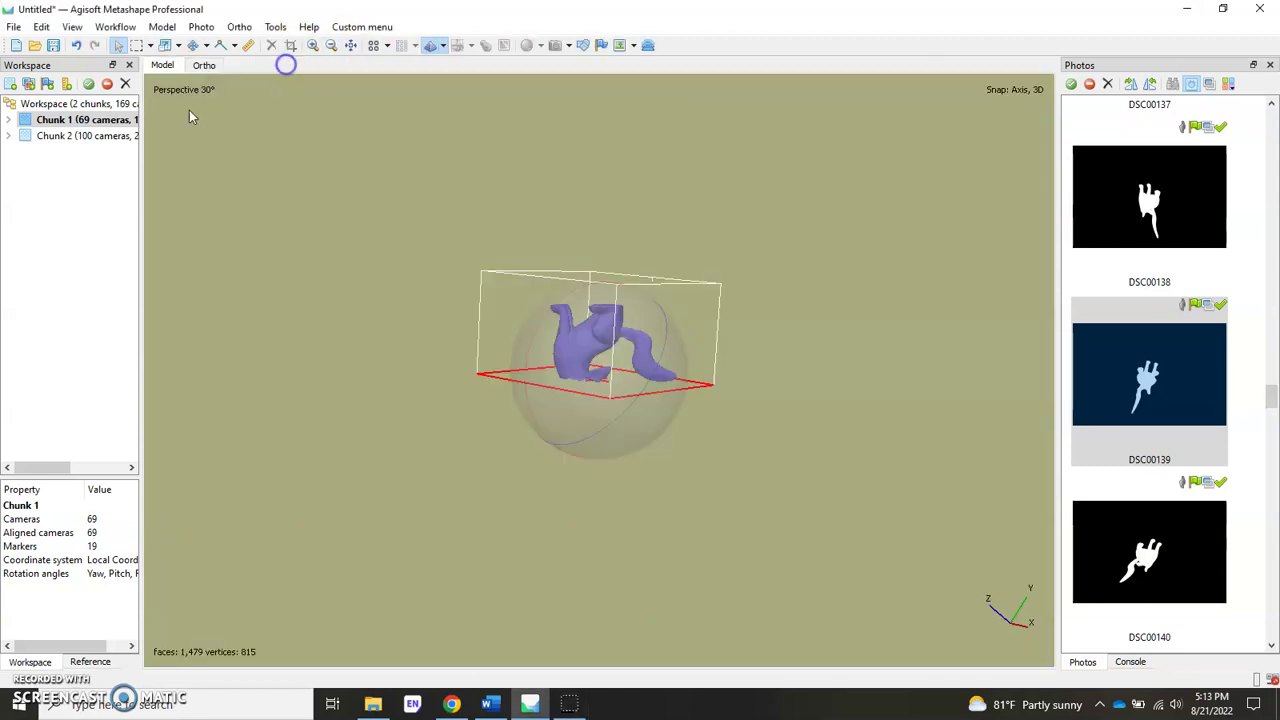
{"action": "double_click", "coordinate": [1135, 390]}
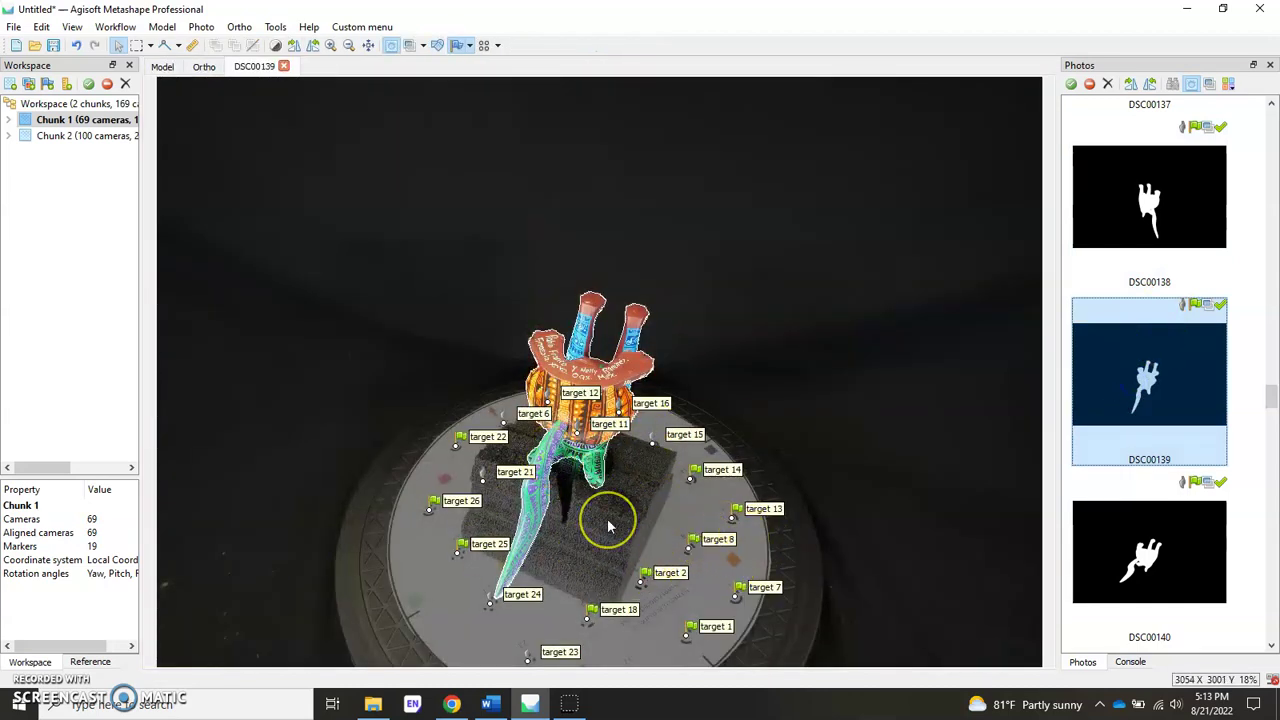
{"action": "left_click", "coordinate": [238, 27]}
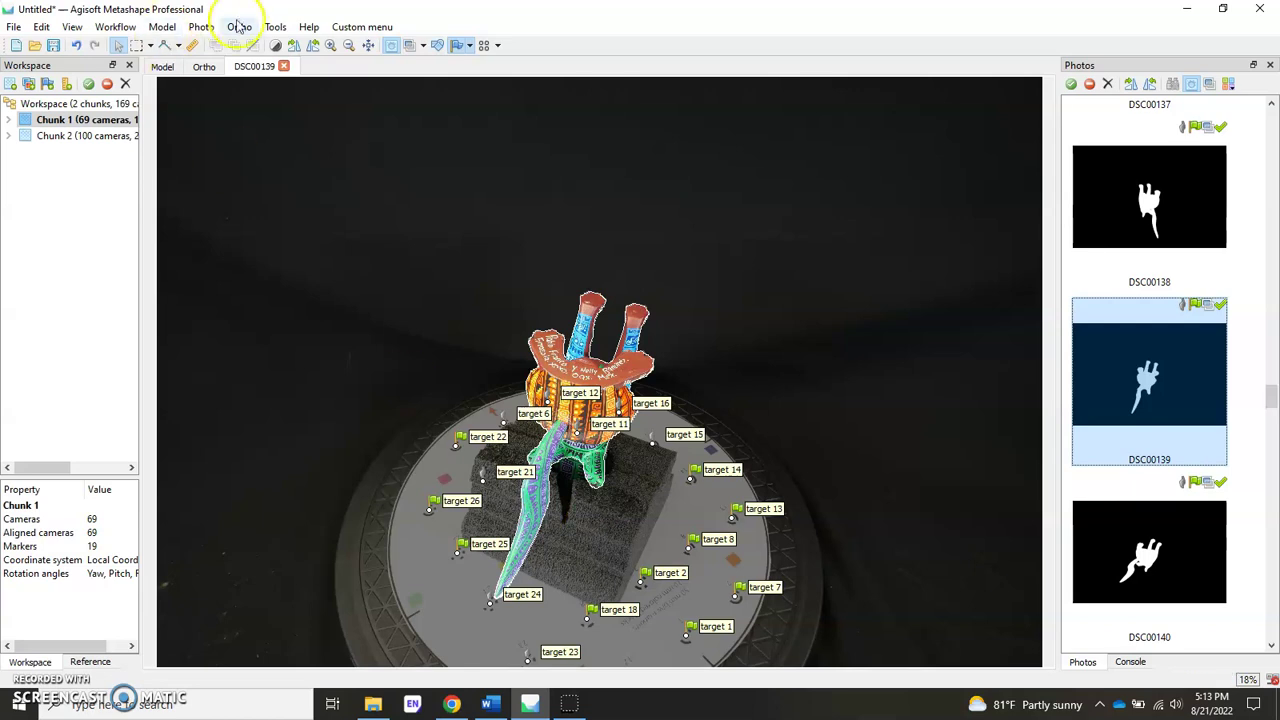
Close the DSC00139 photo and run Merge Chunks with both Chunk 1 and Chunk 2 ticked
{"action": "left_click", "coordinate": [285, 66]}
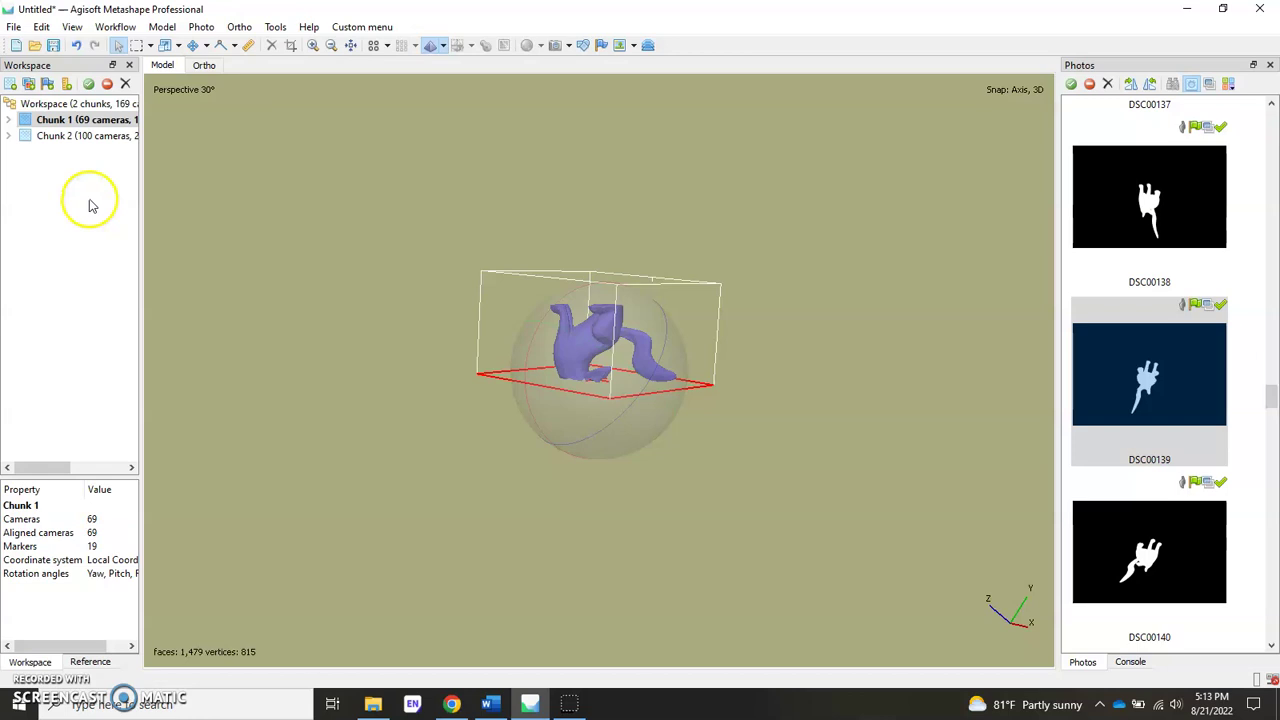
{"action": "left_click", "coordinate": [115, 28]}
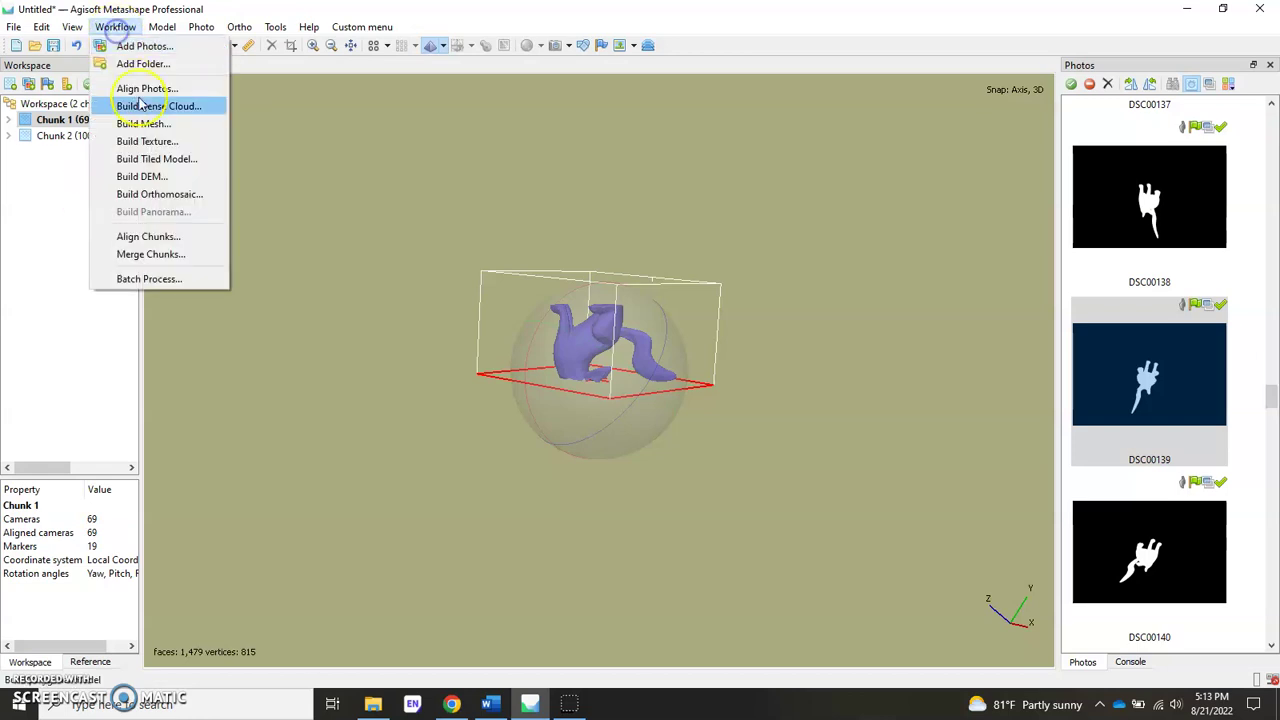
{"action": "left_click", "coordinate": [150, 255]}
{"action": "left_click", "coordinate": [489, 223]}
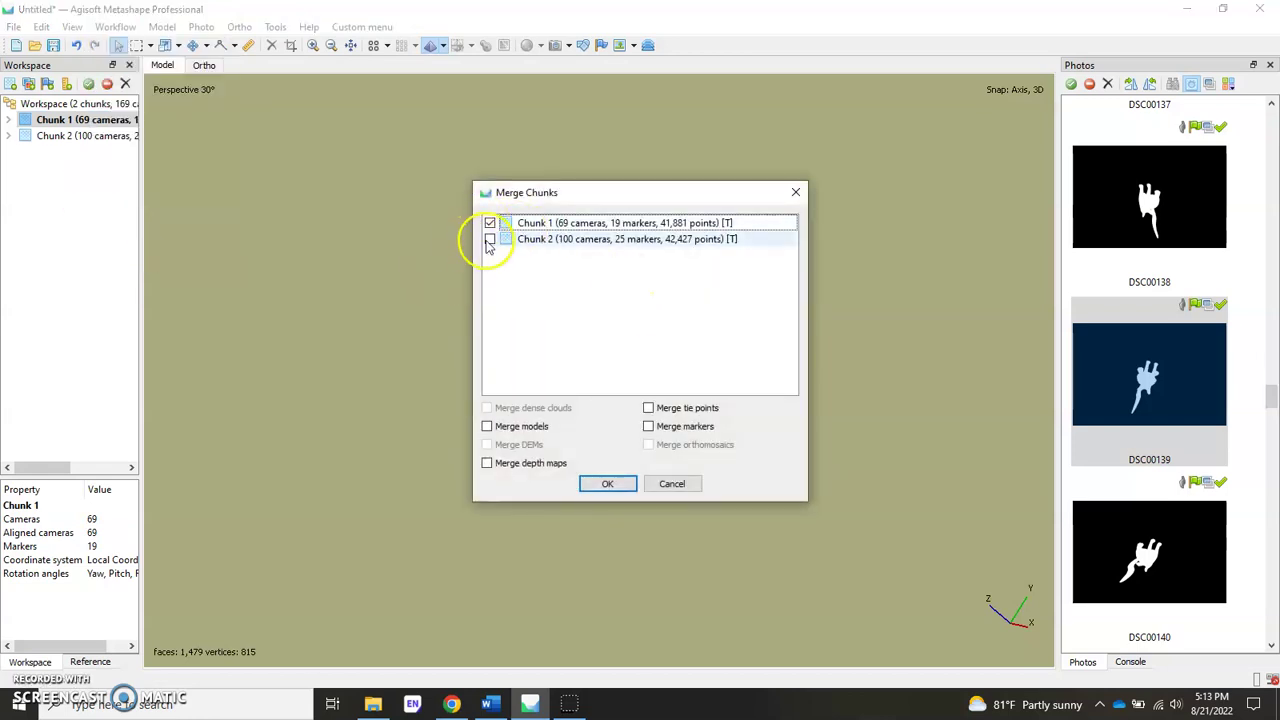
{"action": "left_click", "coordinate": [489, 240]}
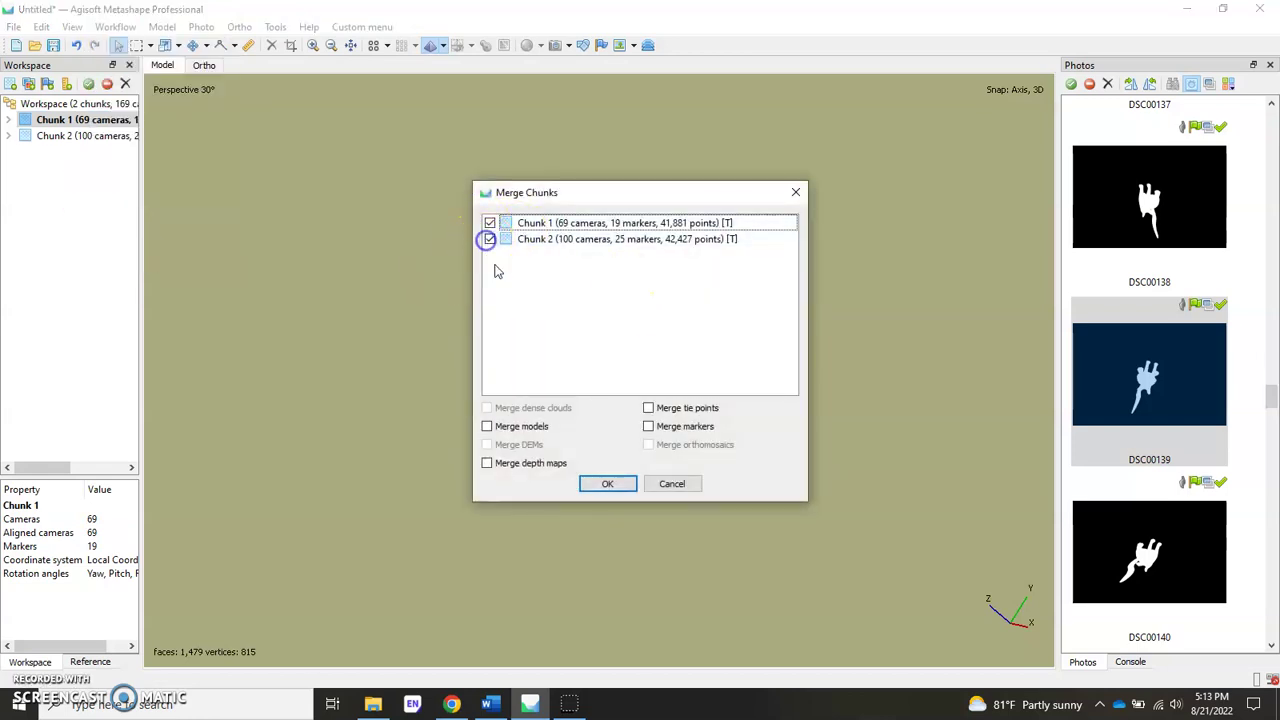
{"action": "left_click", "coordinate": [609, 484]}
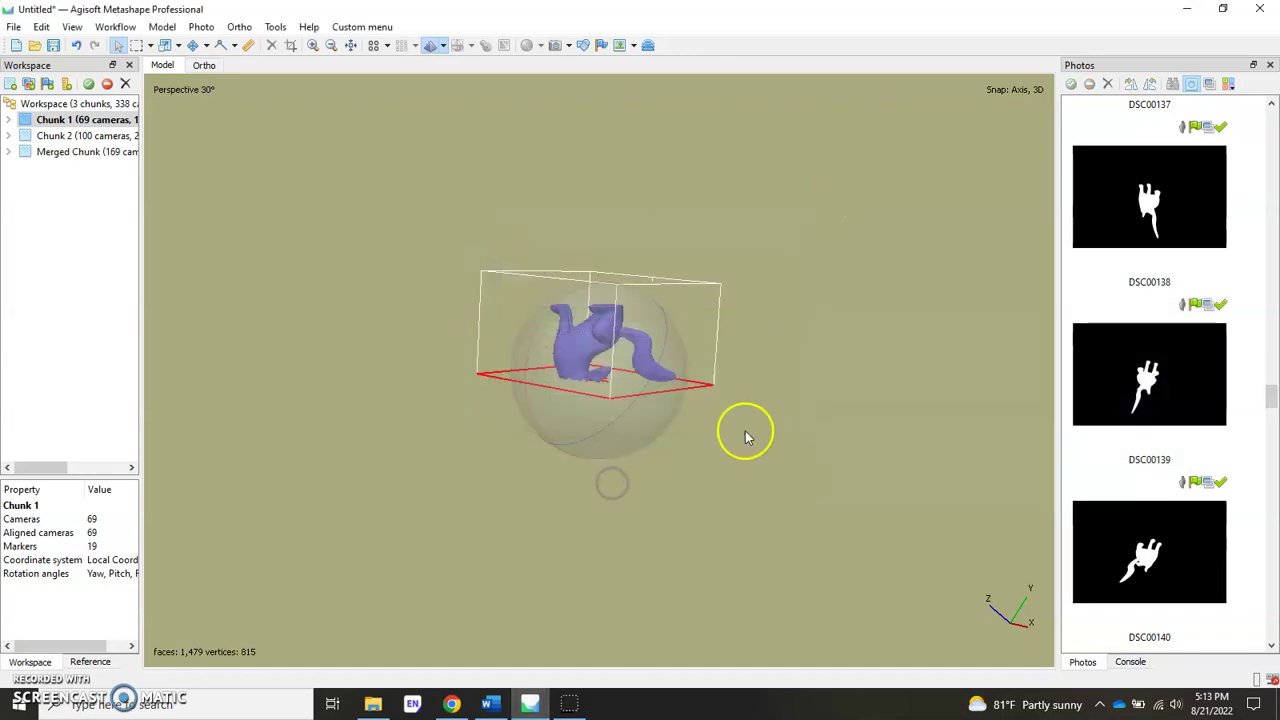
Activate the Merged Chunk and pull the region box's corners in toward the coyote point cloud
{"action": "double_click", "coordinate": [55, 152]}
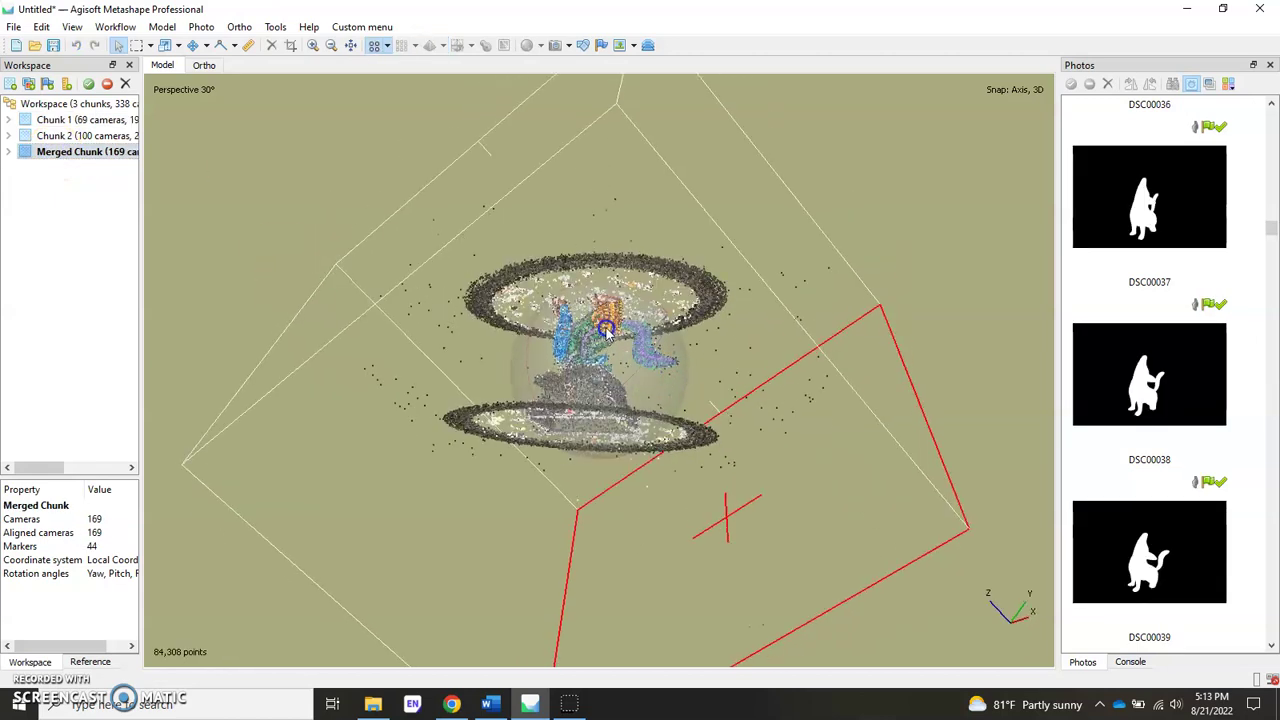
{"action": "left_click_drag", "start_coordinate": [606, 330], "coordinate": [613, 358]}
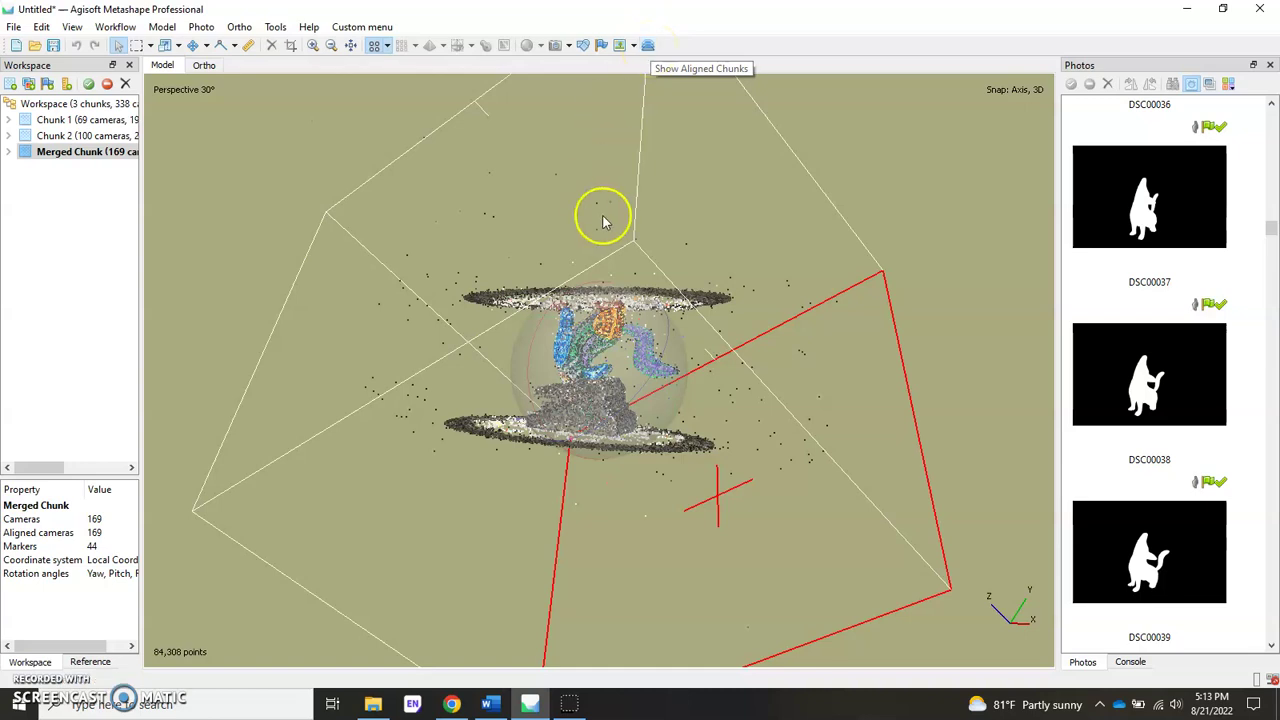
{"action": "left_click", "coordinate": [651, 46]}
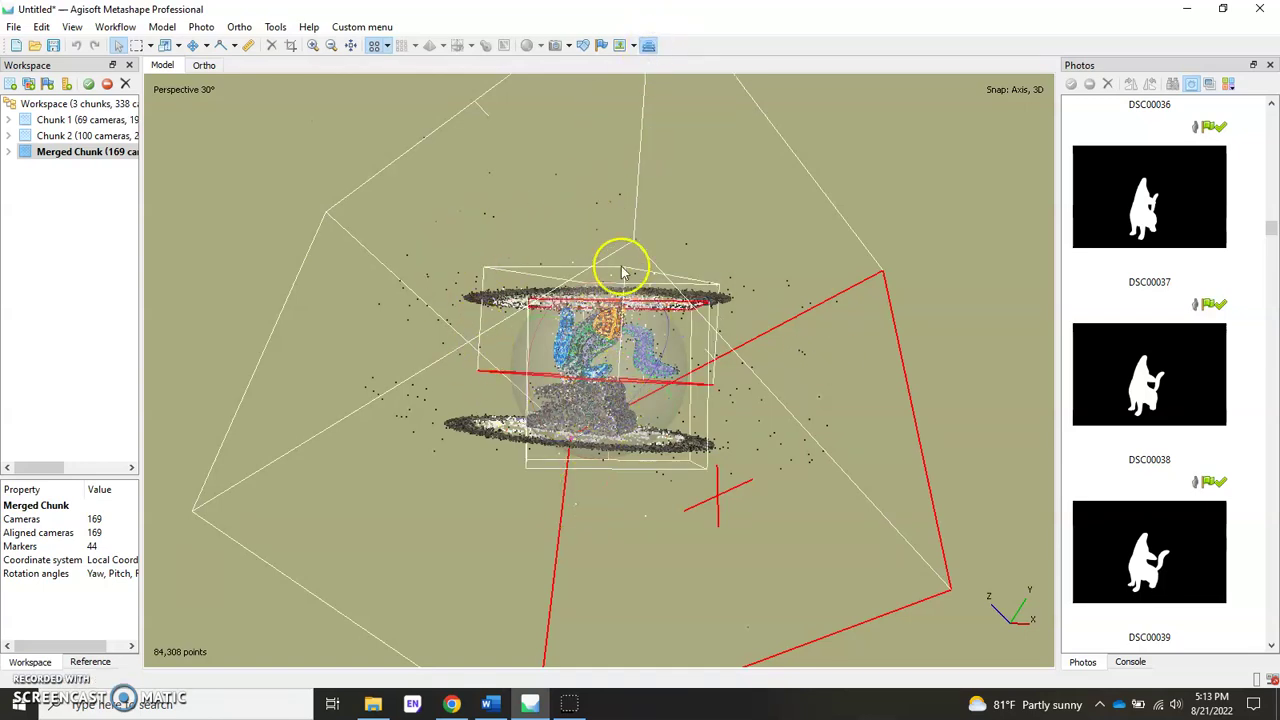
{"action": "left_click", "coordinate": [648, 48]}
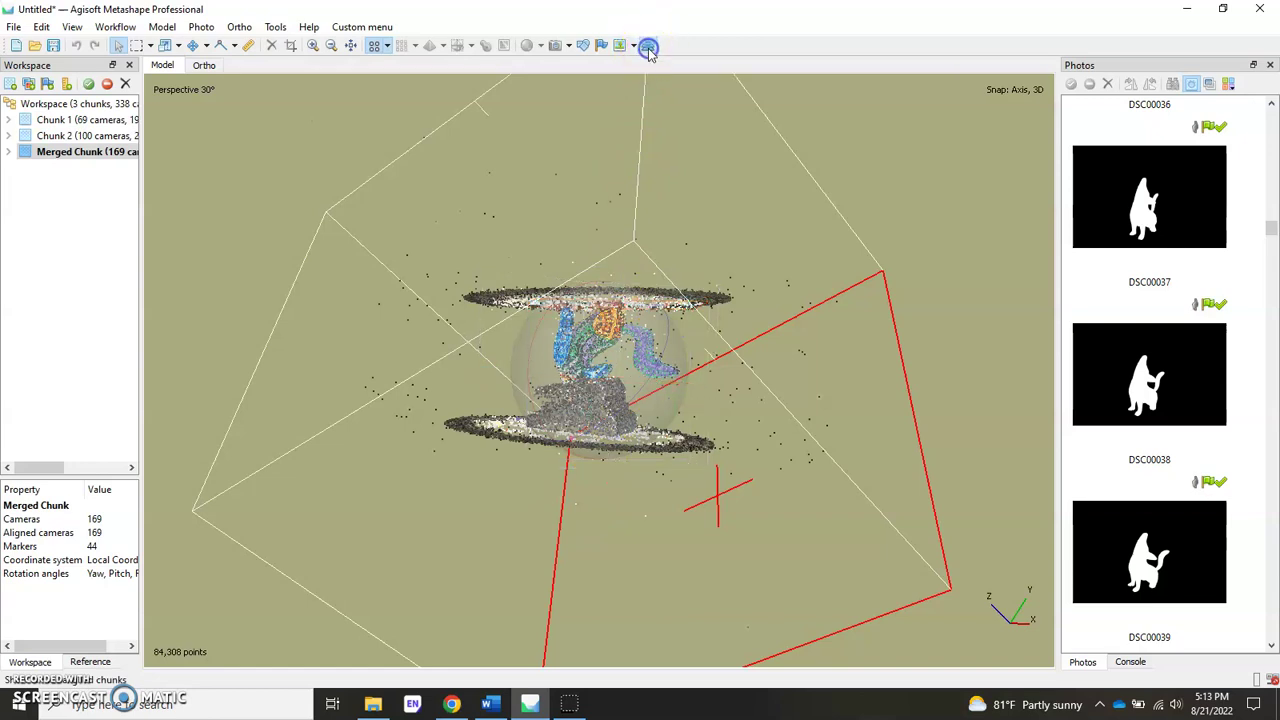
{"action": "left_click_drag", "start_coordinate": [590, 345], "coordinate": [620, 352]}
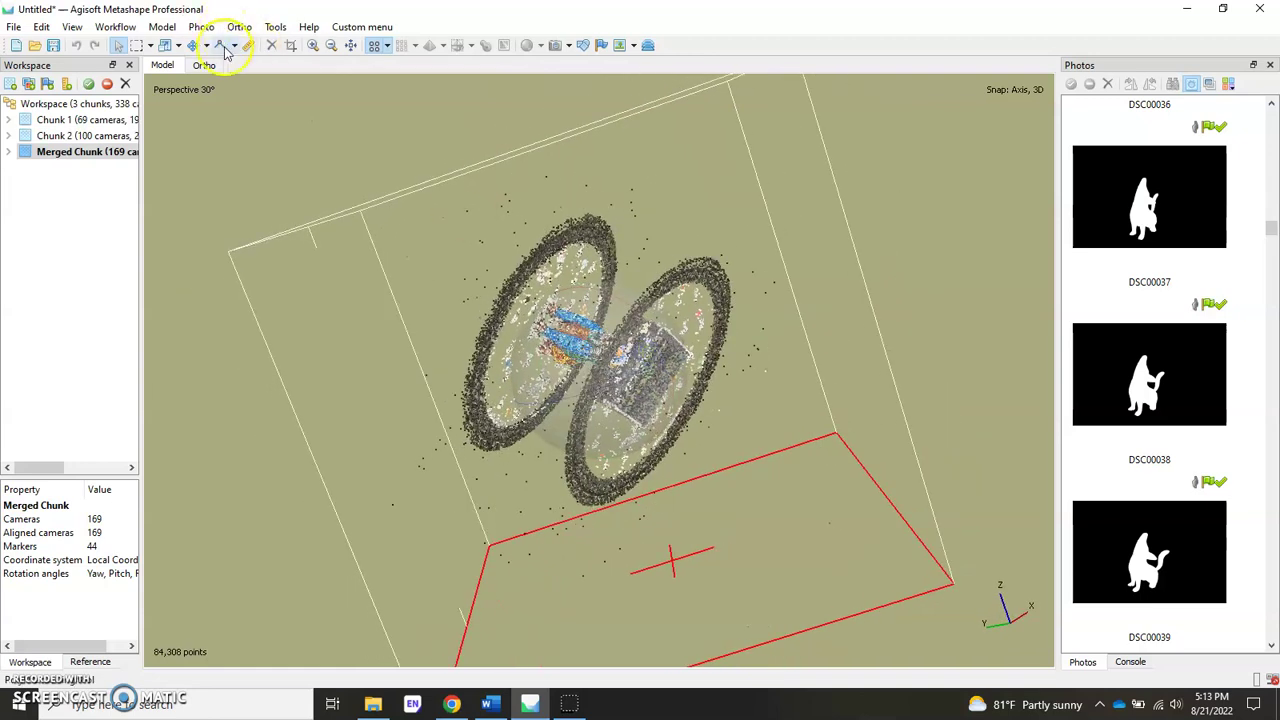
{"action": "left_click", "coordinate": [165, 45]}
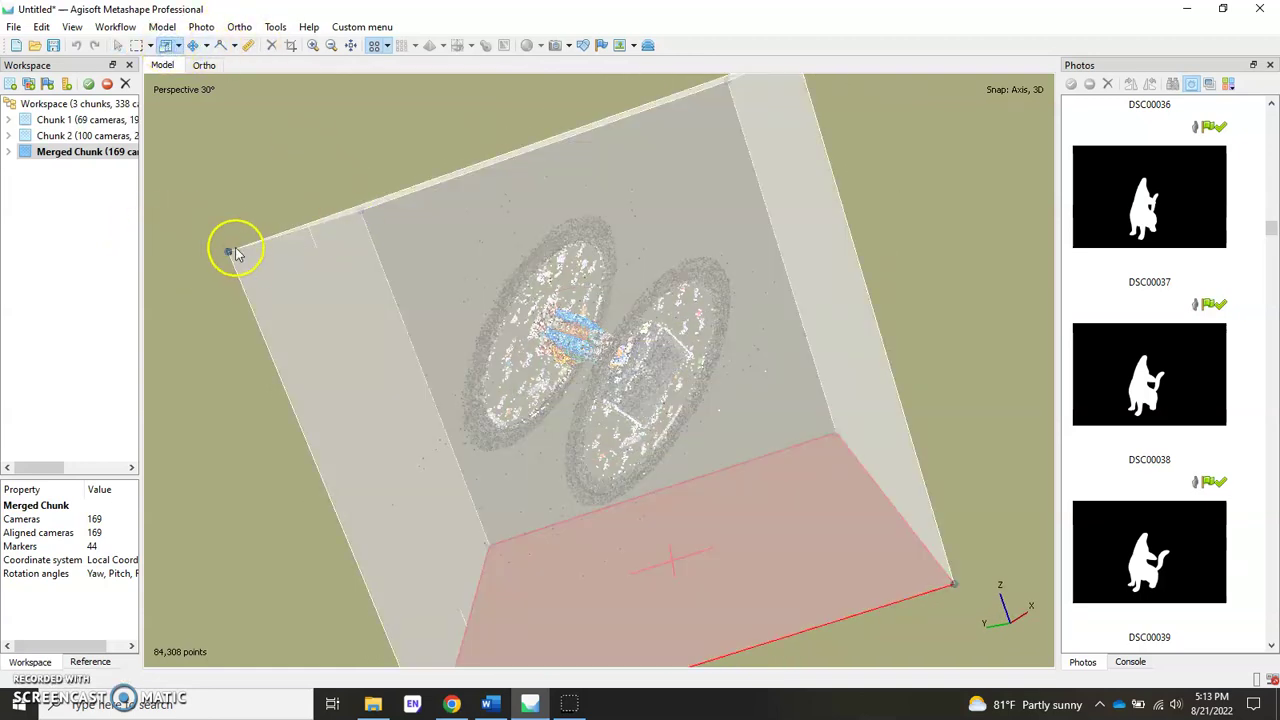
{"action": "left_click_drag", "start_coordinate": [228, 254], "coordinate": [435, 311]}
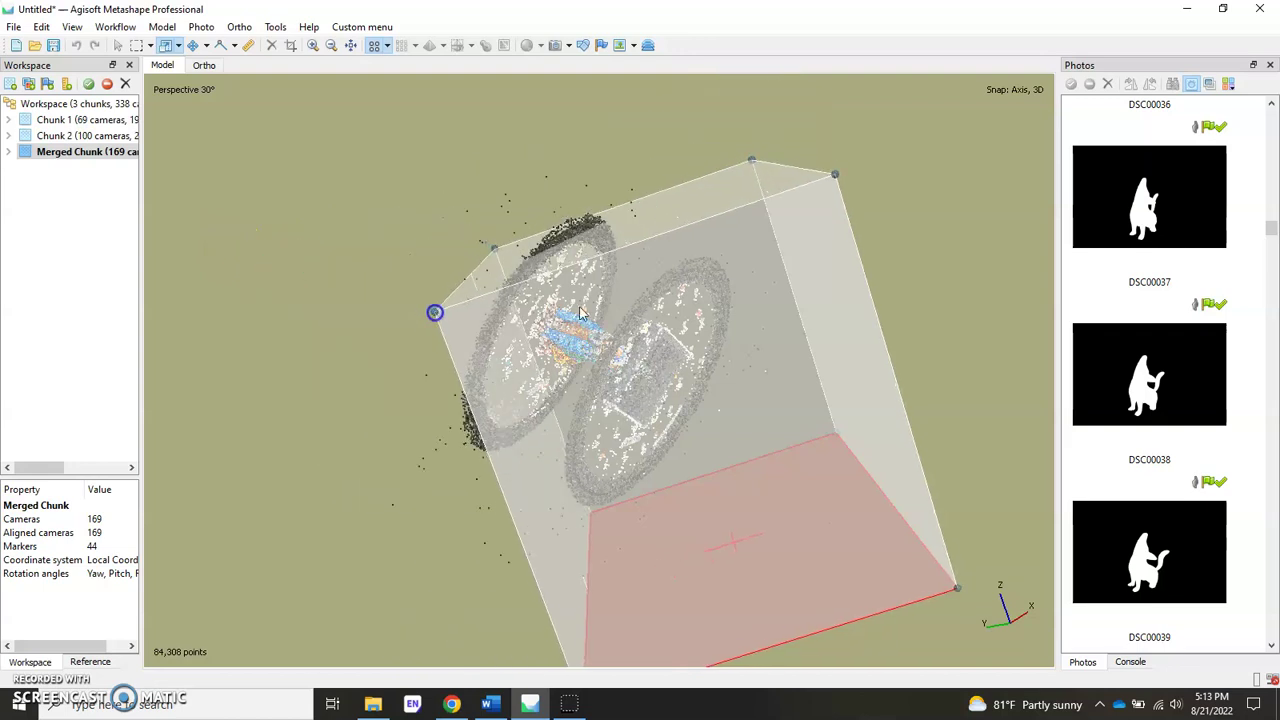
{"action": "left_click_drag", "start_coordinate": [836, 177], "coordinate": [711, 457]}
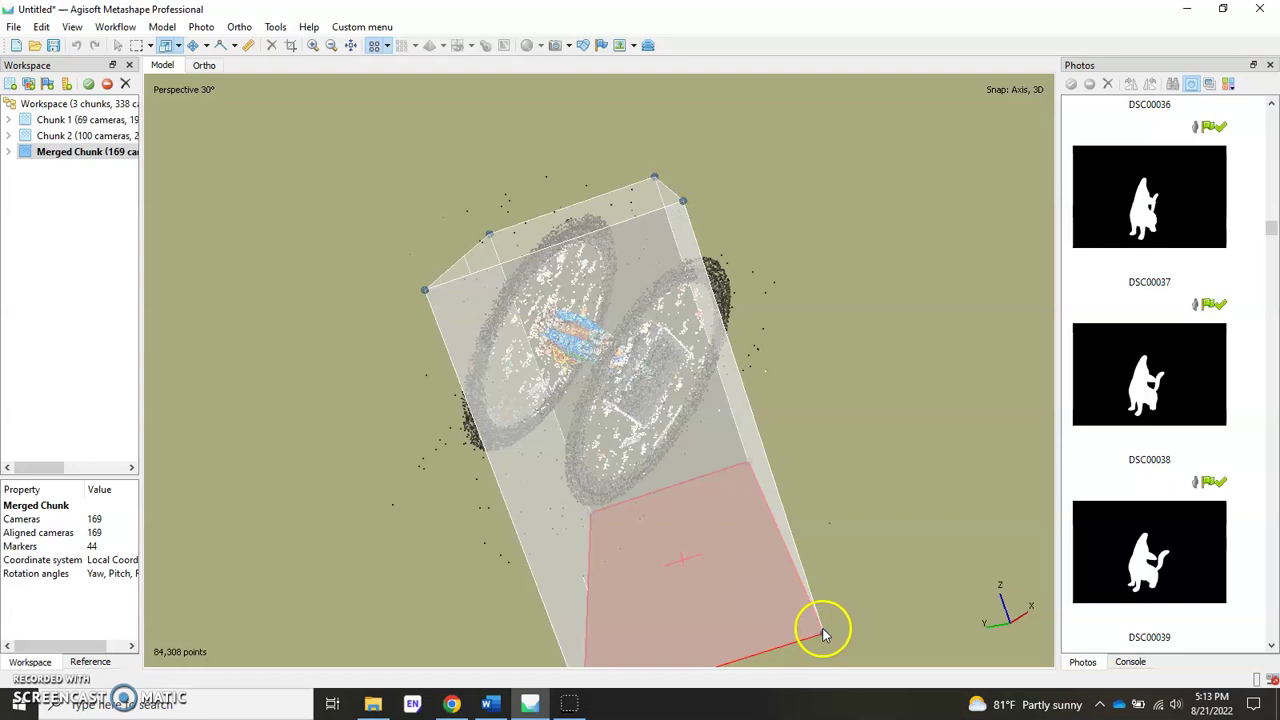
{"action": "left_click_drag", "start_coordinate": [824, 636], "coordinate": [748, 428]}
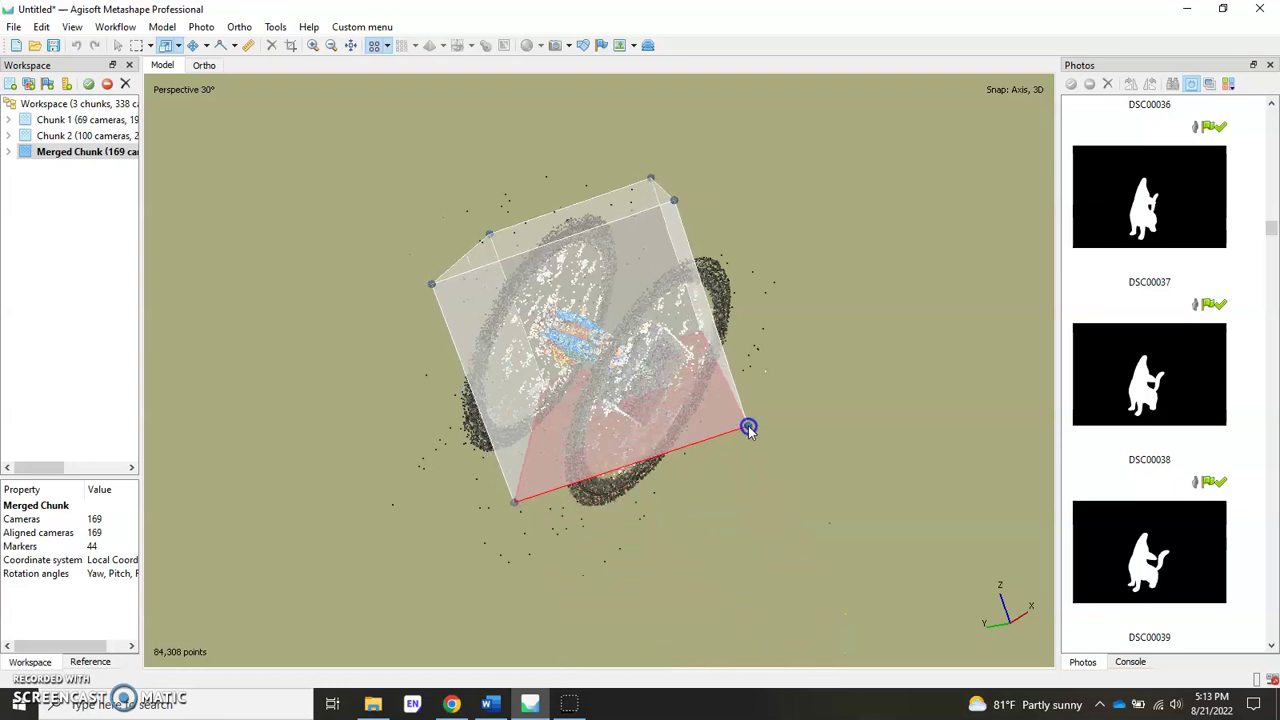
{"action": "scroll", "coordinate": [643, 348], "scroll_direction": "up", "scroll_amount": 8}
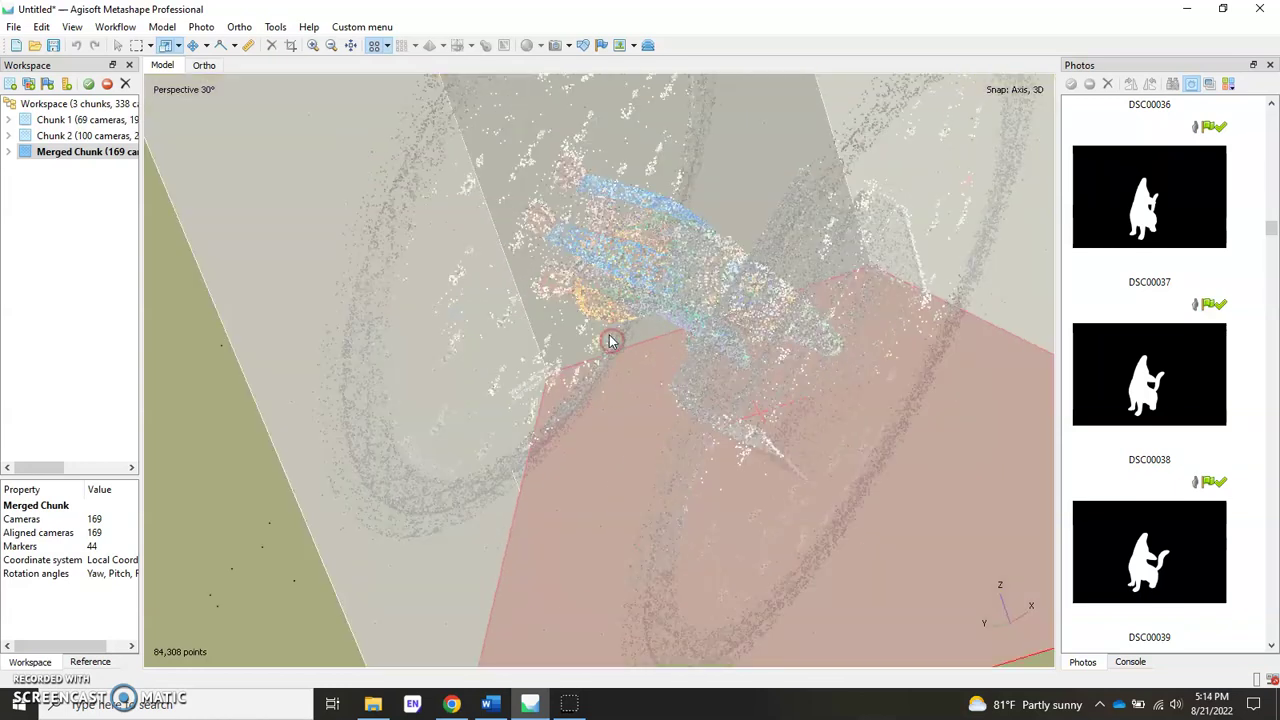
{"action": "scroll", "coordinate": [609, 395], "scroll_direction": "down", "scroll_amount": 5}
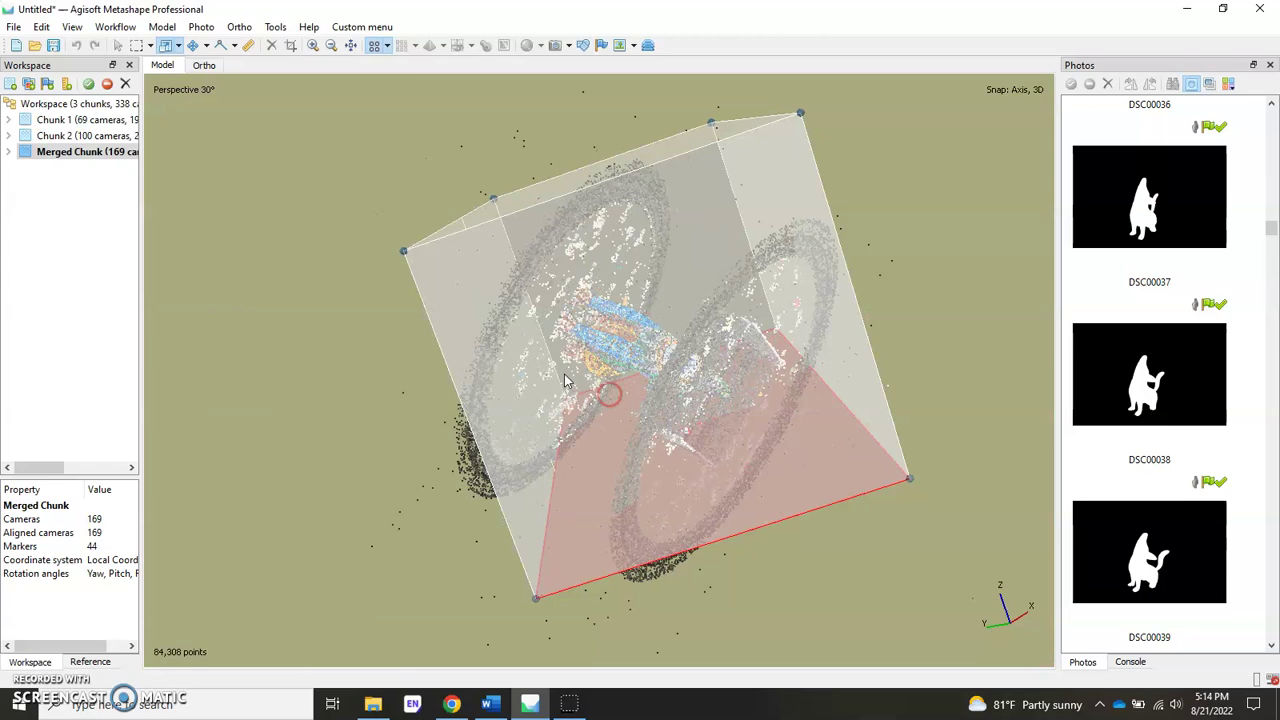
Move the region's left and right faces inward and orbit to check the tight fit
{"action": "left_click", "coordinate": [117, 45]}
{"action": "left_click_drag", "start_coordinate": [586, 380], "coordinate": [612, 366]}
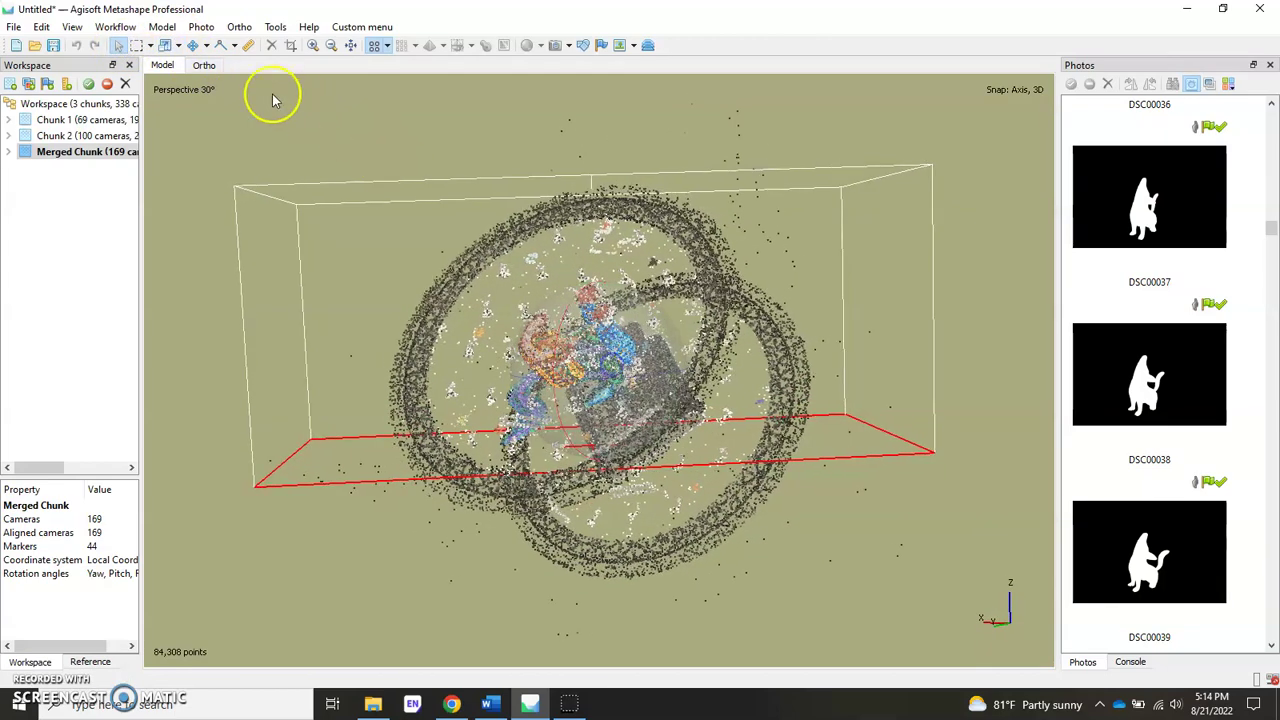
{"action": "left_click", "coordinate": [166, 45]}
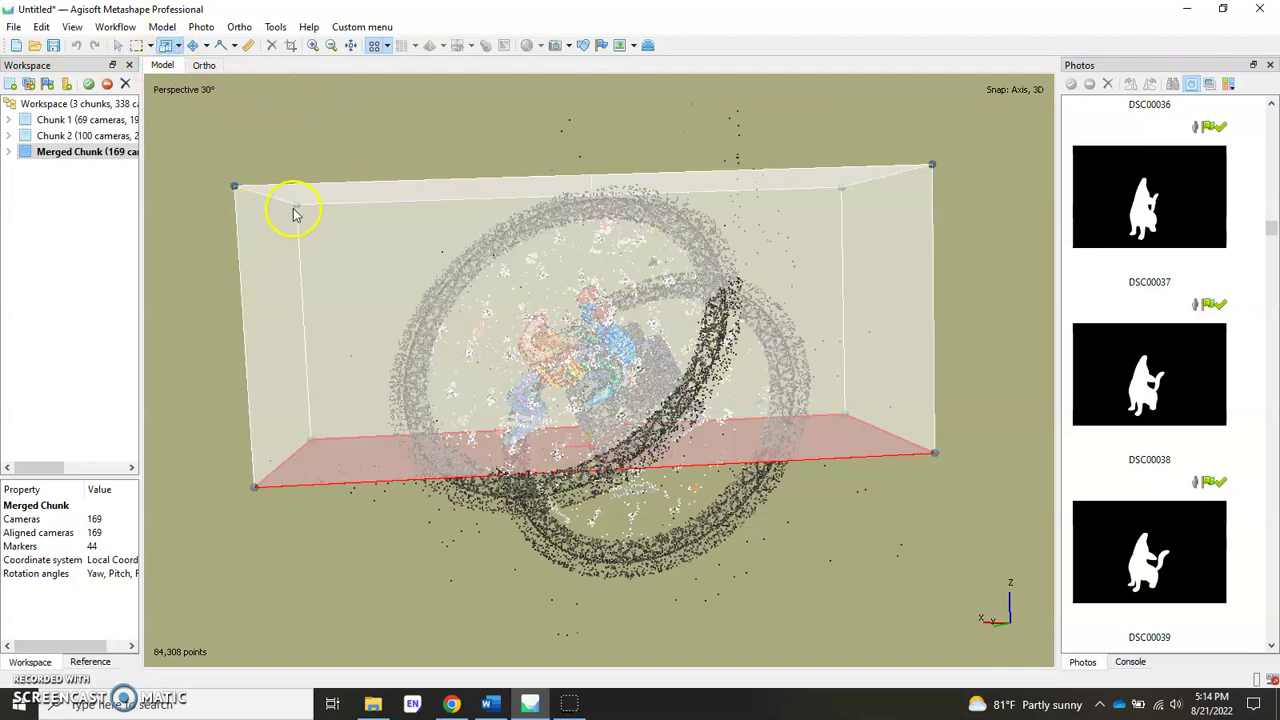
{"action": "left_click_drag", "start_coordinate": [295, 213], "coordinate": [452, 232]}
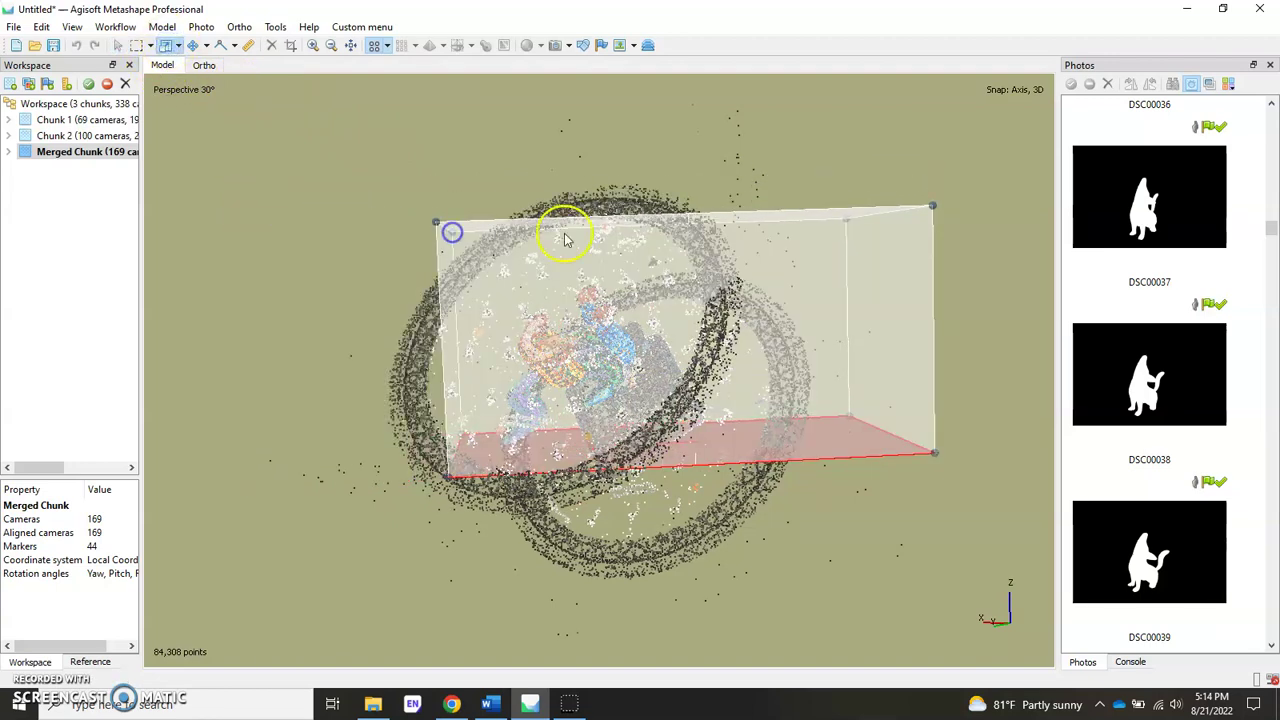
{"action": "left_click_drag", "start_coordinate": [849, 420], "coordinate": [726, 432]}
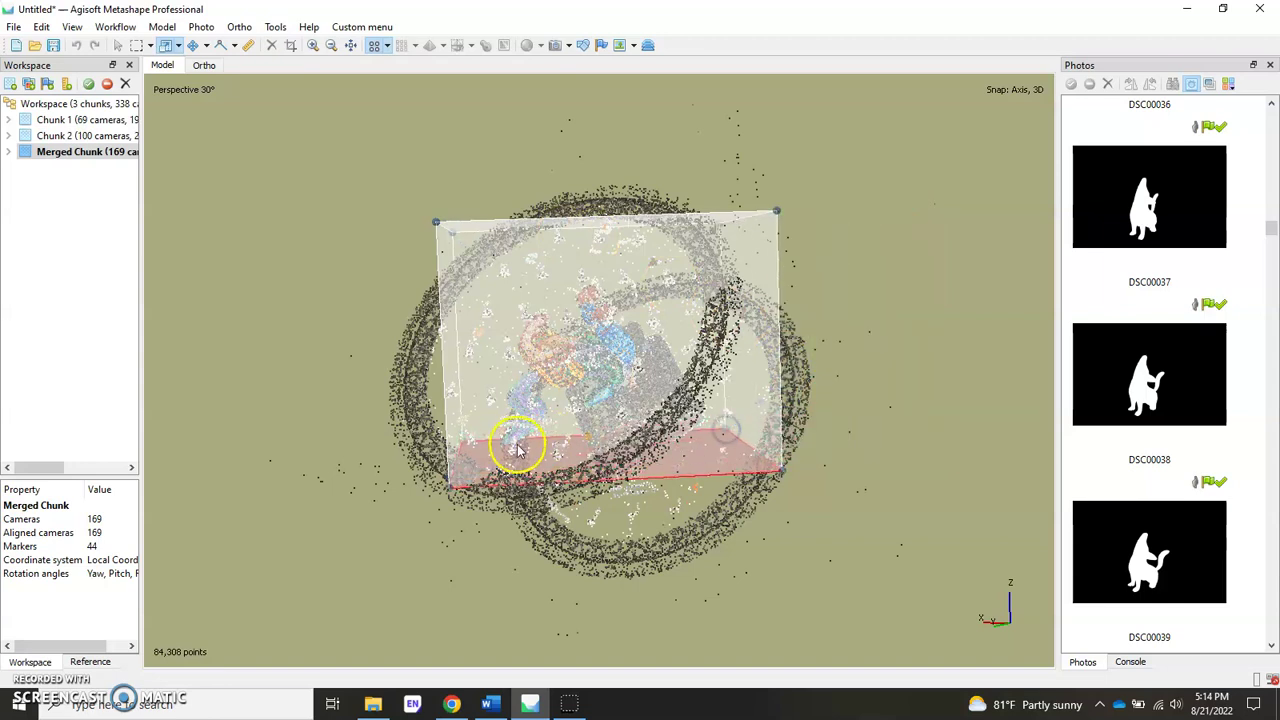
{"action": "mouse_move", "coordinate": [505, 355]}
{"action": "left_mouse_down"}
{"action": "mouse_move", "coordinate": [526, 409]}
{"action": "mouse_move", "coordinate": [422, 226]}
{"action": "left_mouse_up"}
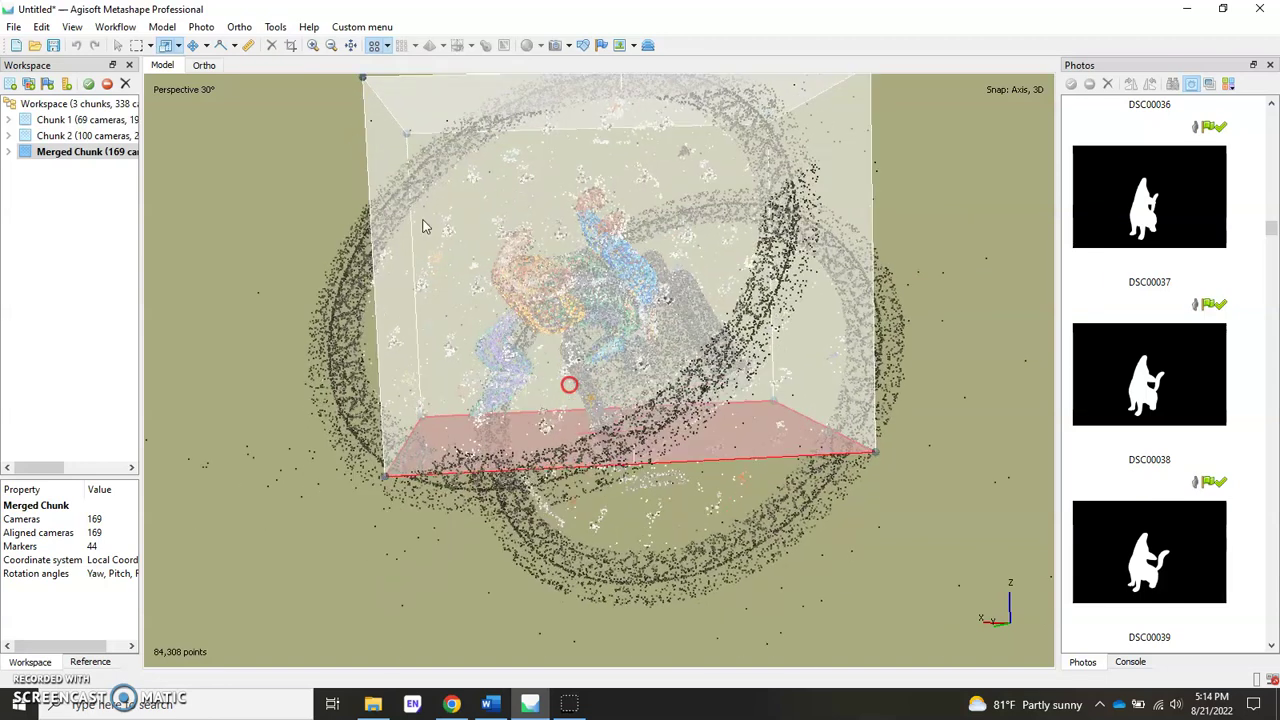
{"action": "left_click", "coordinate": [118, 46]}
{"action": "left_click_drag", "start_coordinate": [571, 337], "coordinate": [550, 358]}
Build the merged chunk's mesh from depth maps with High quality and High face count
{"action": "left_click", "coordinate": [115, 26]}
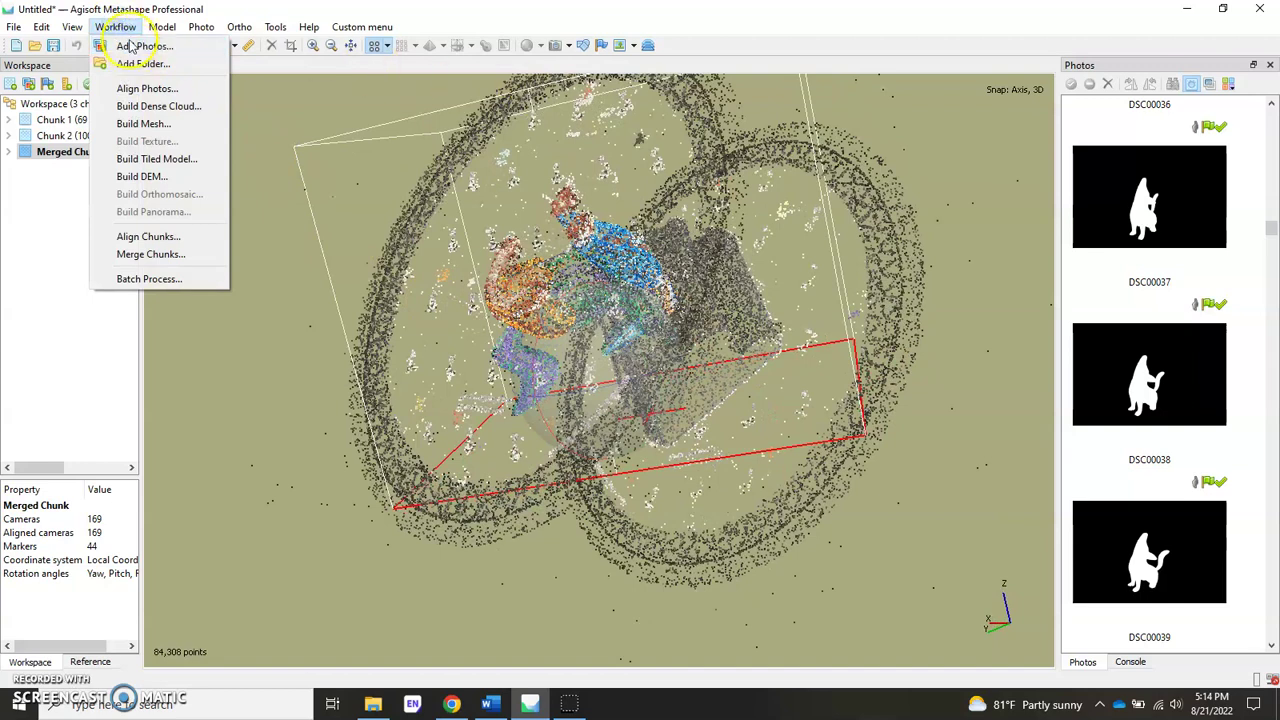
{"action": "left_click", "coordinate": [150, 123]}
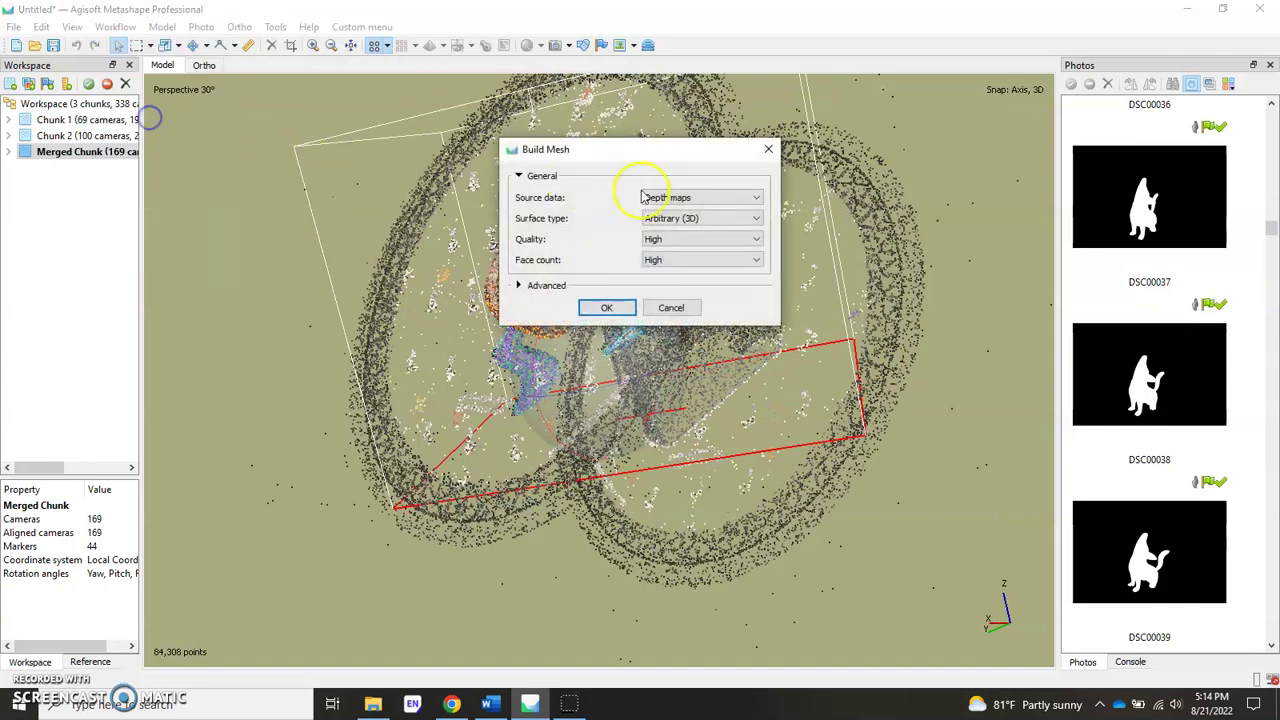
{"action": "left_click", "coordinate": [537, 287]}
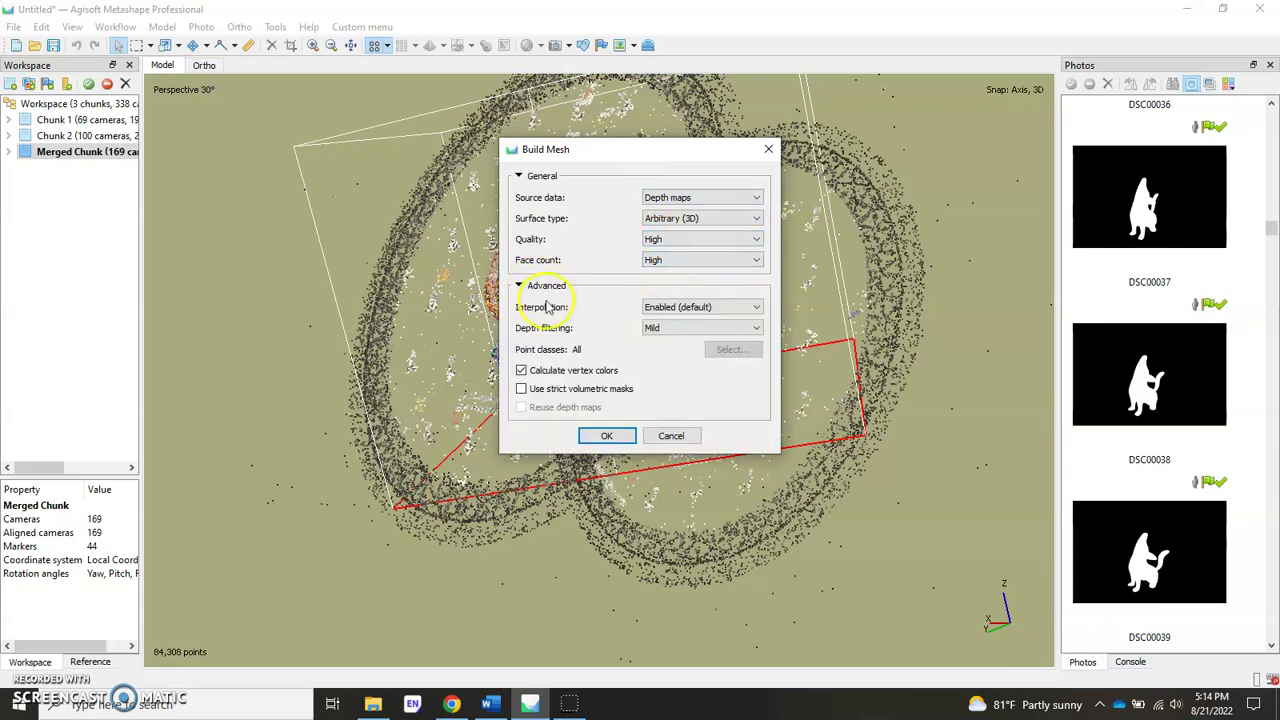
{"action": "left_click", "coordinate": [686, 242]}
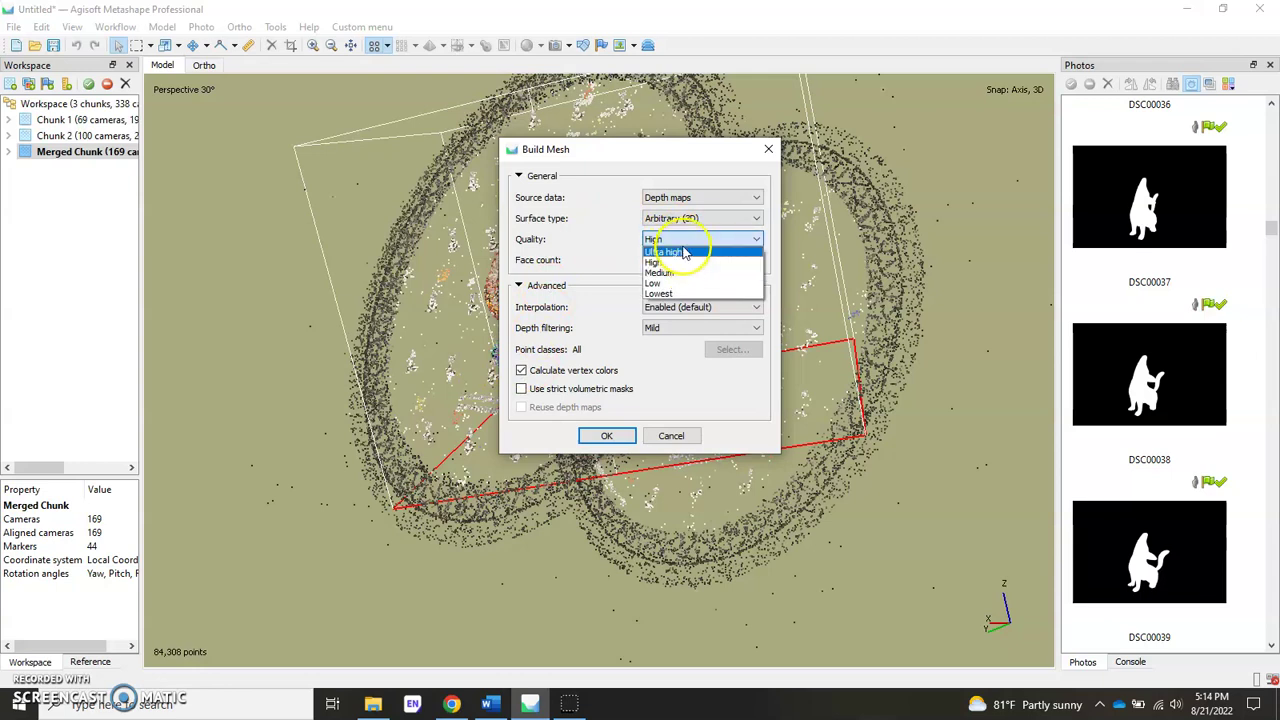
{"action": "left_click", "coordinate": [686, 241]}
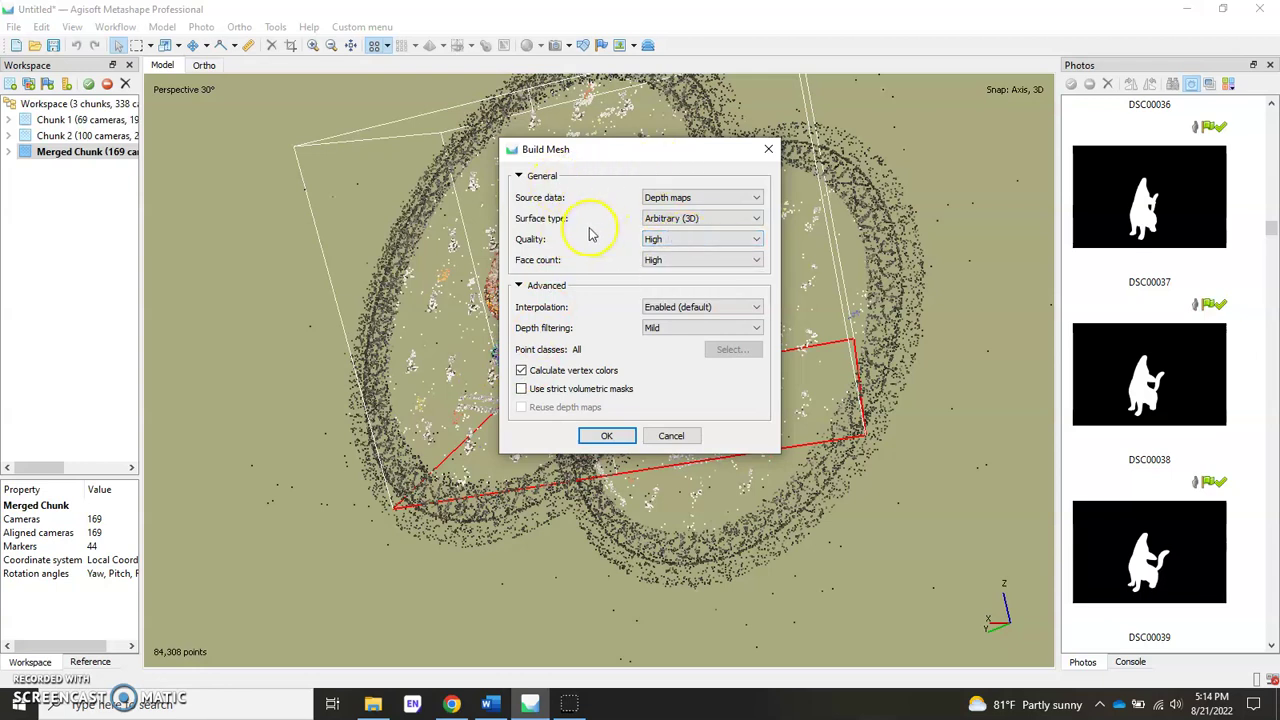
{"action": "left_click", "coordinate": [604, 436]}
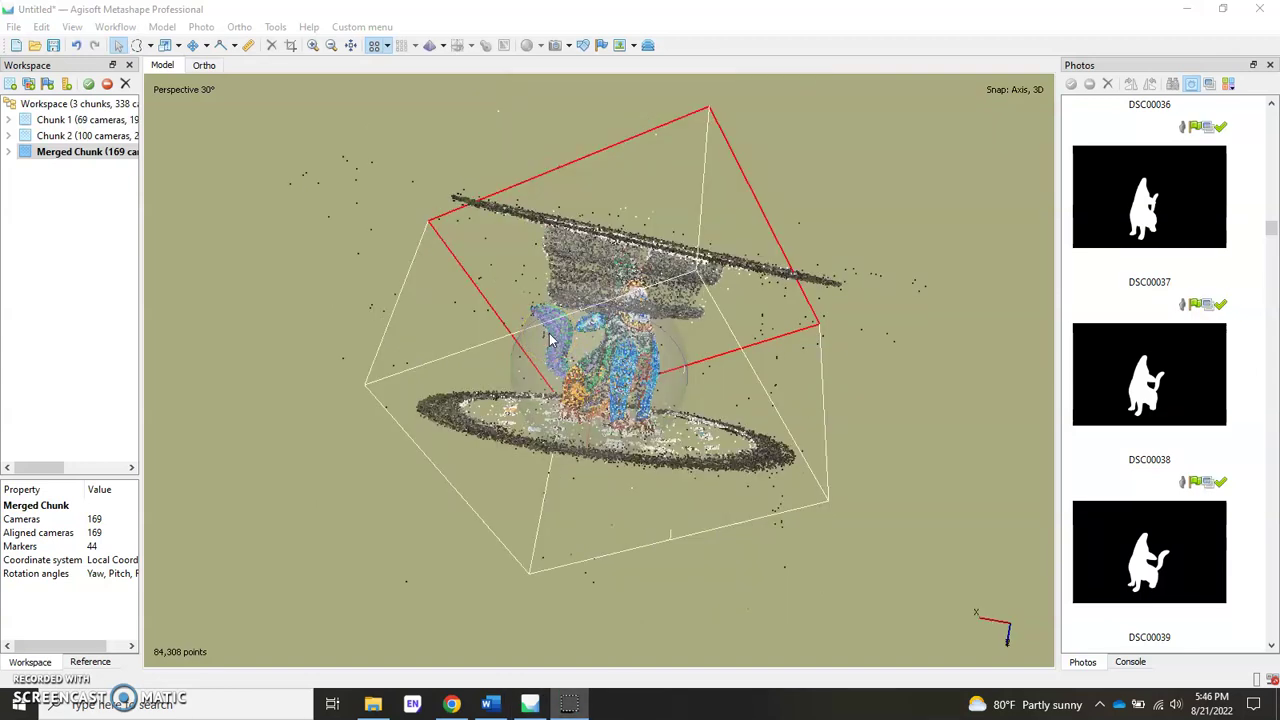
Switch to solid shading and inspect the new 145,750-face mesh around the coyote's head
{"action": "left_click", "coordinate": [433, 44]}
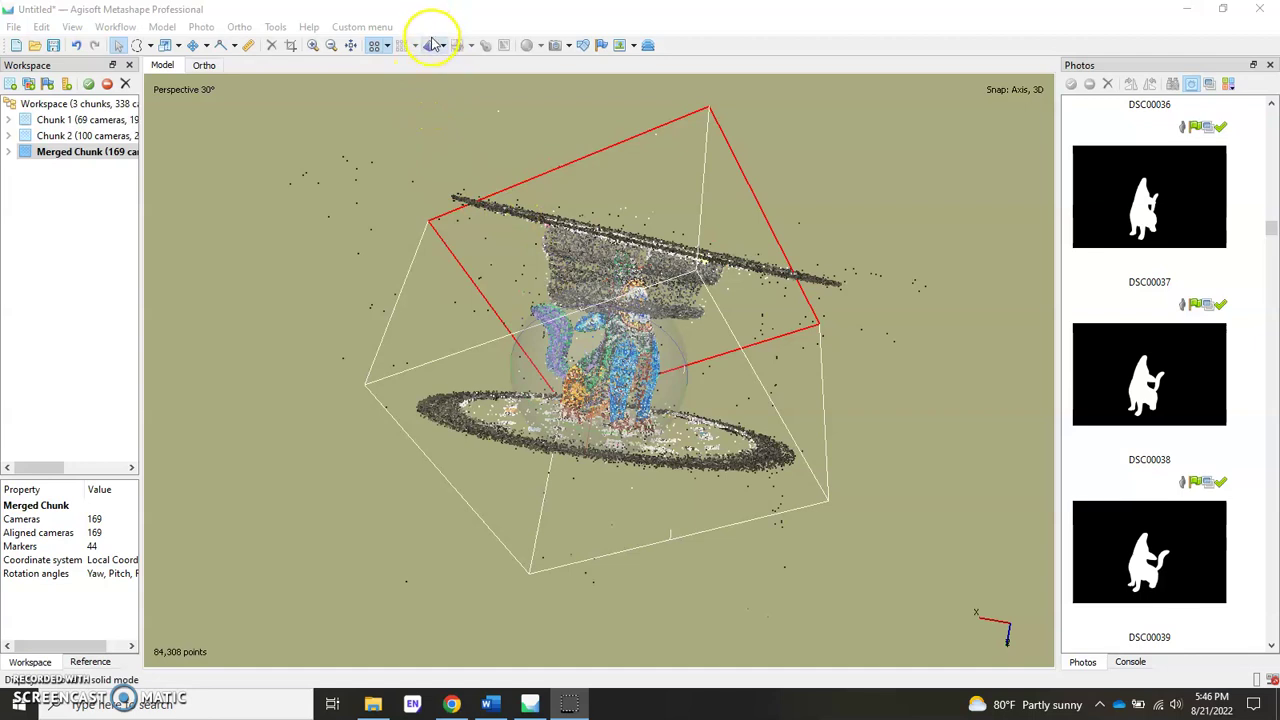
{"action": "left_click_drag", "start_coordinate": [669, 366], "coordinate": [620, 371]}
{"action": "scroll", "coordinate": [663, 349], "scroll_direction": "up", "scroll_amount": 10}
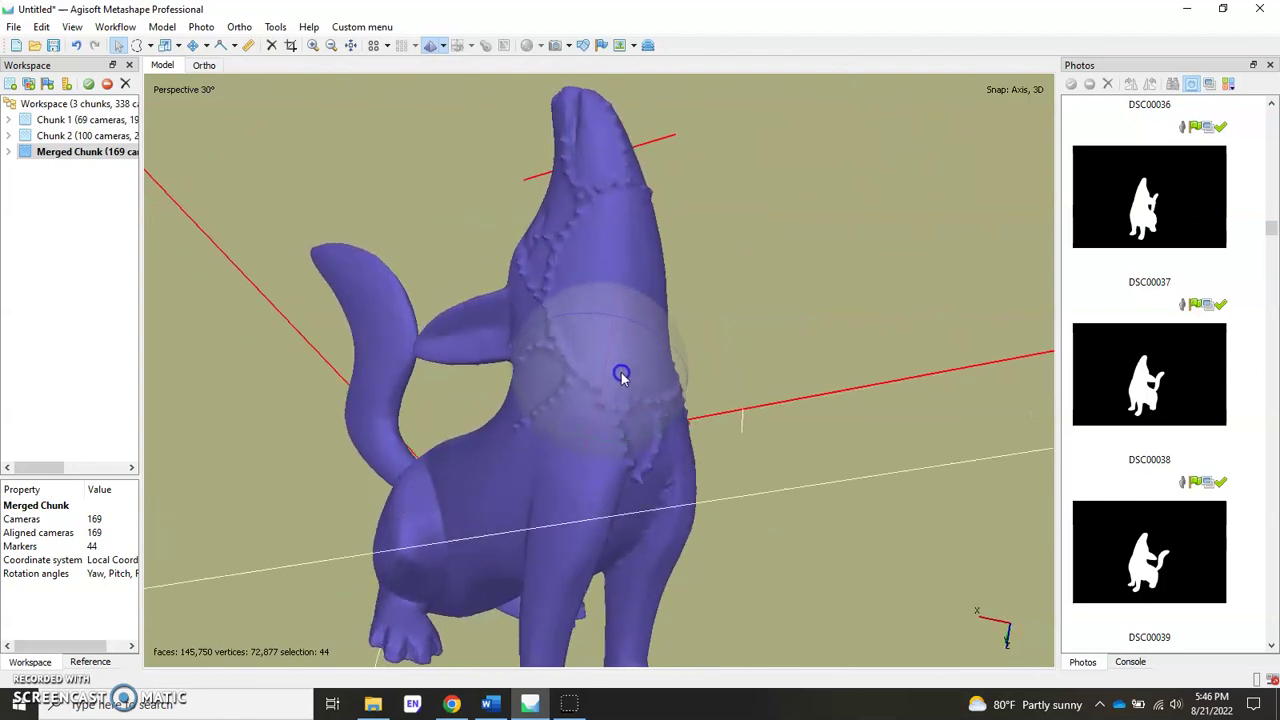
{"action": "left_click", "coordinate": [586, 195]}
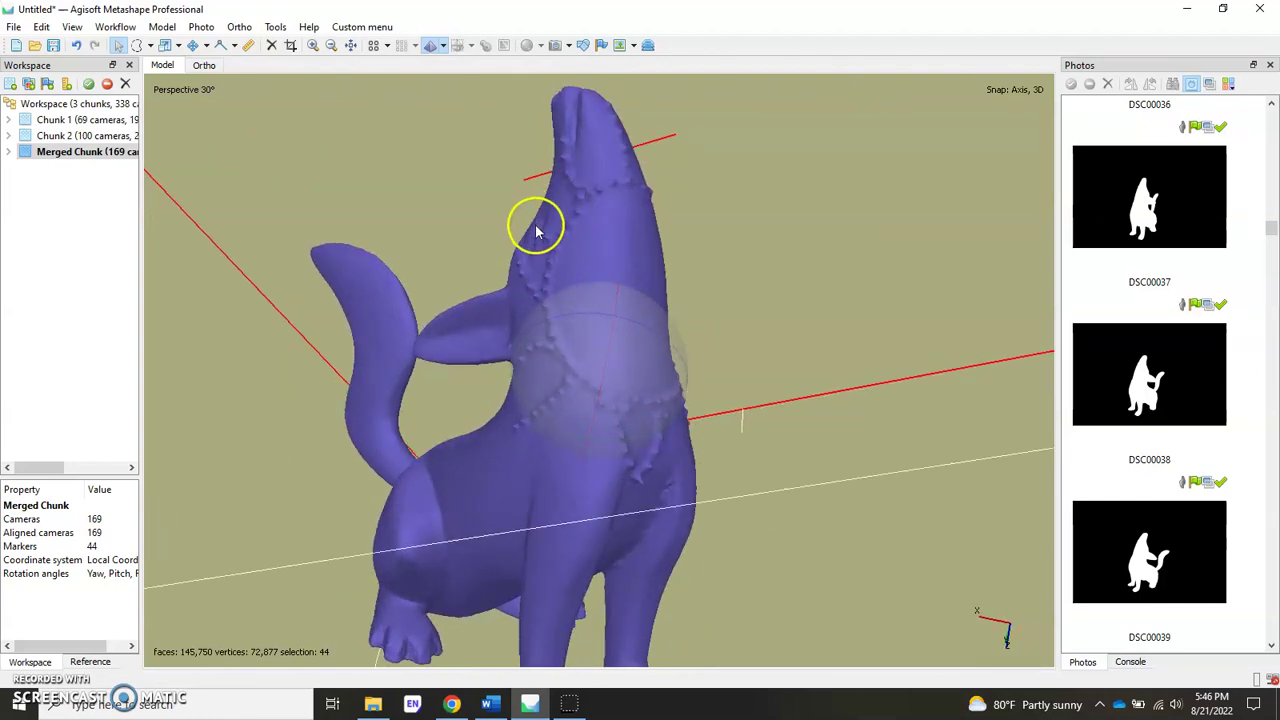
{"action": "left_click_drag", "start_coordinate": [583, 360], "coordinate": [380, 157]}
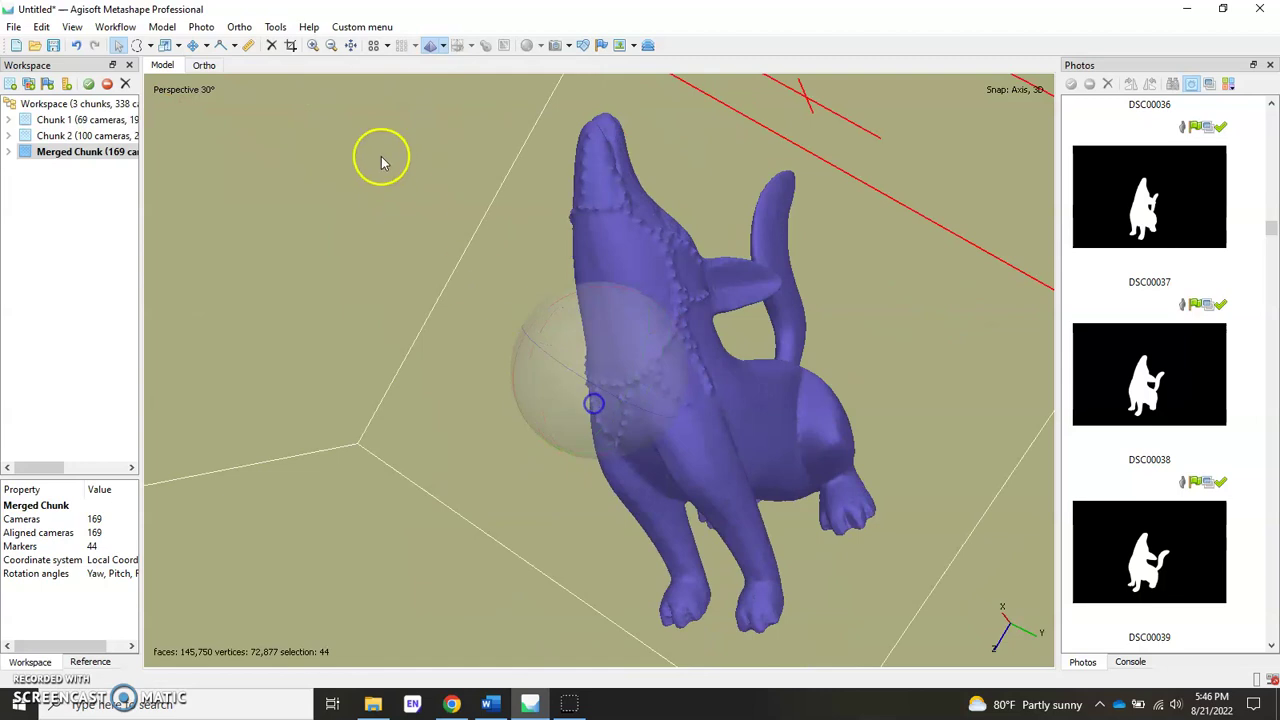
Build an 8192 diffuse map texture for the merged coyote mesh
{"action": "left_click", "coordinate": [116, 27]}
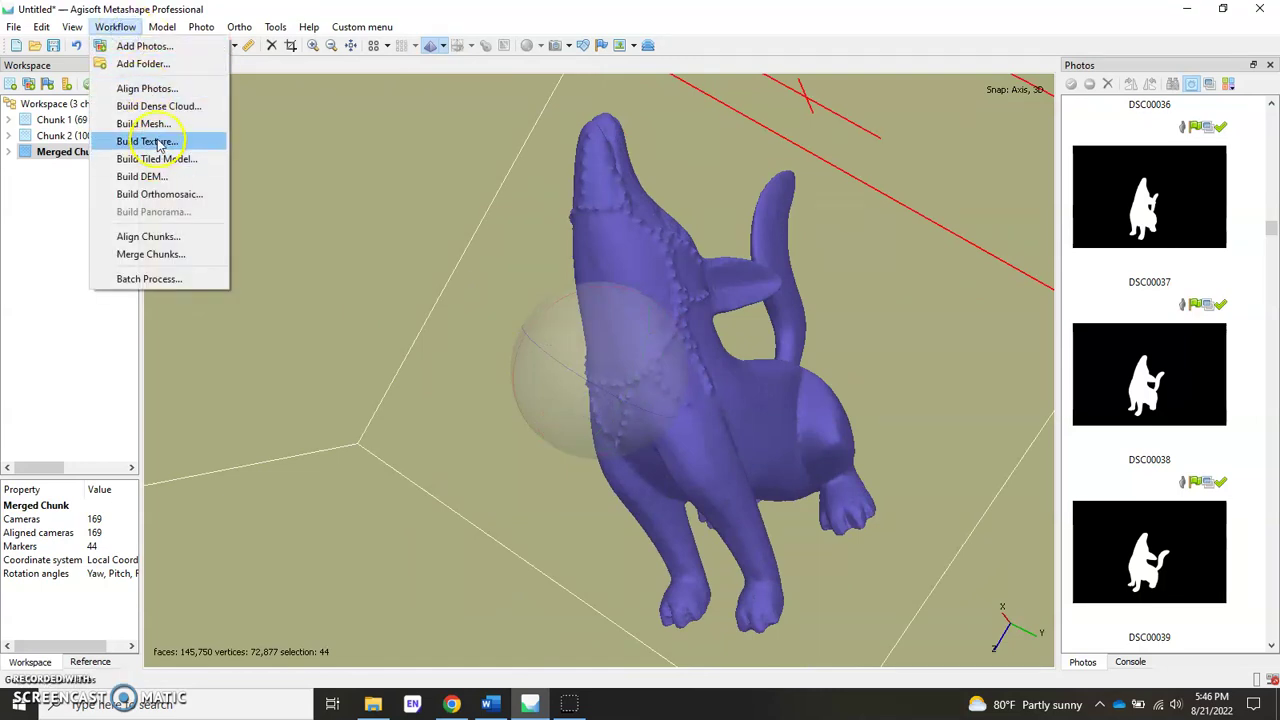
{"action": "left_click", "coordinate": [157, 137]}
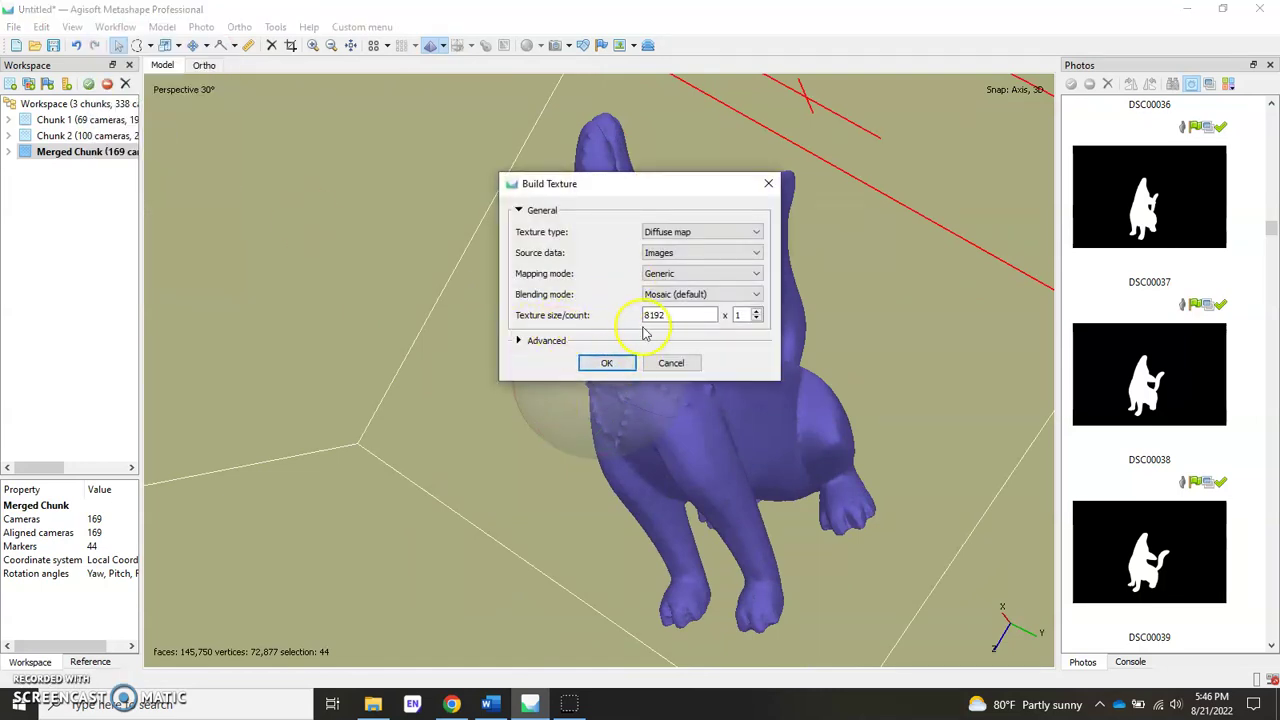
{"action": "left_click", "coordinate": [606, 363]}
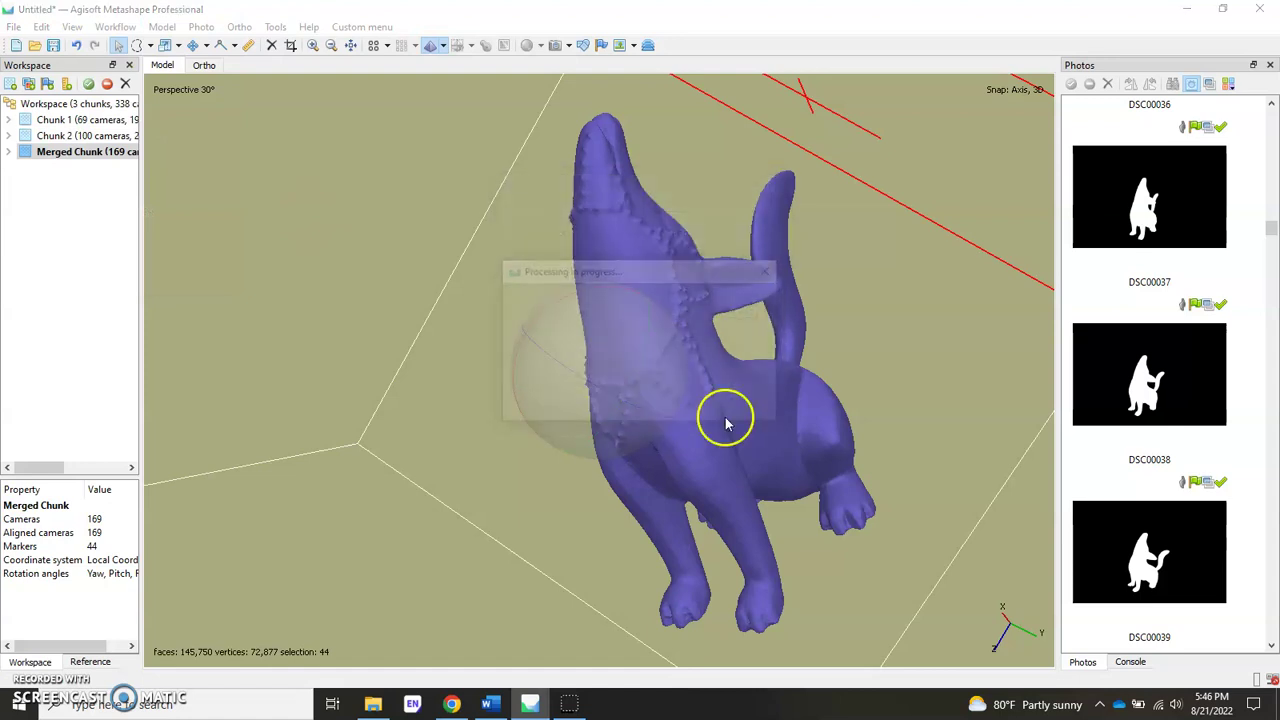
{"action": "left_click_drag", "start_coordinate": [668, 271], "coordinate": [419, 210]}
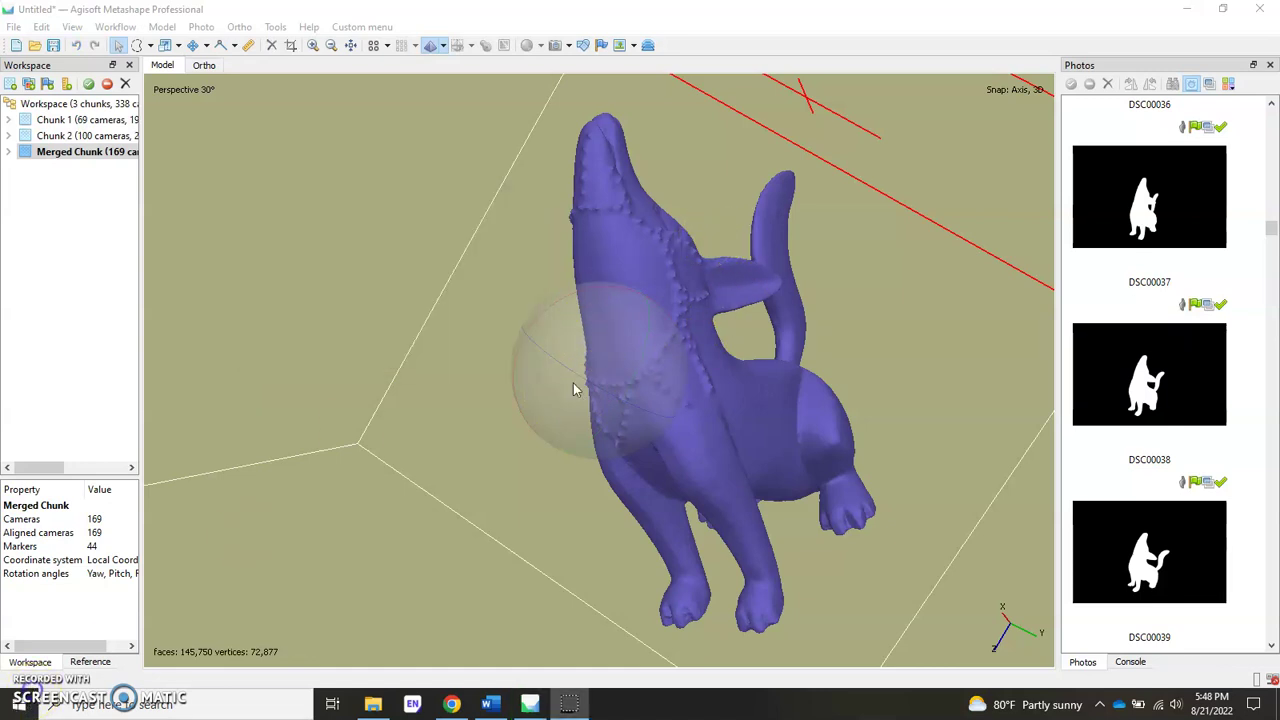
Switch shading to Model Textured and orbit to view the coyote's painted front
{"action": "left_click_drag", "start_coordinate": [573, 394], "coordinate": [517, 145]}
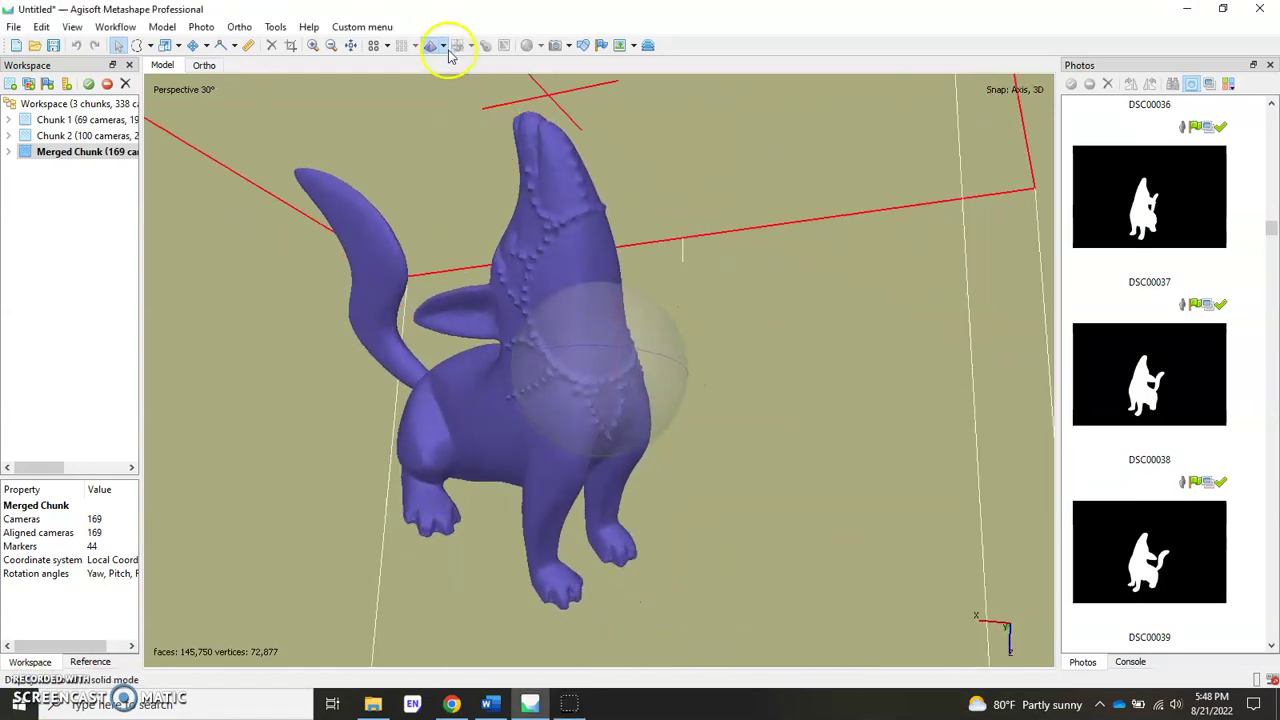
{"action": "left_click", "coordinate": [443, 45]}
{"action": "left_click", "coordinate": [465, 134]}
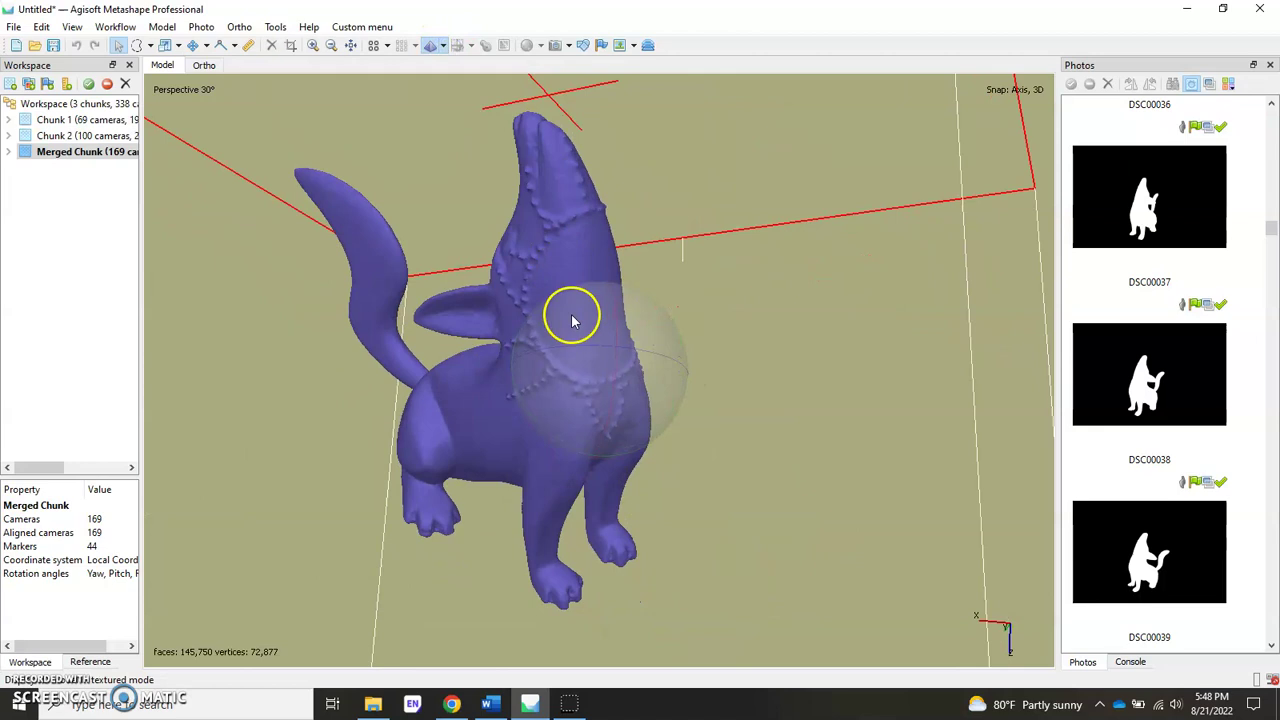
{"action": "left_click_drag", "start_coordinate": [575, 393], "coordinate": [533, 615]}
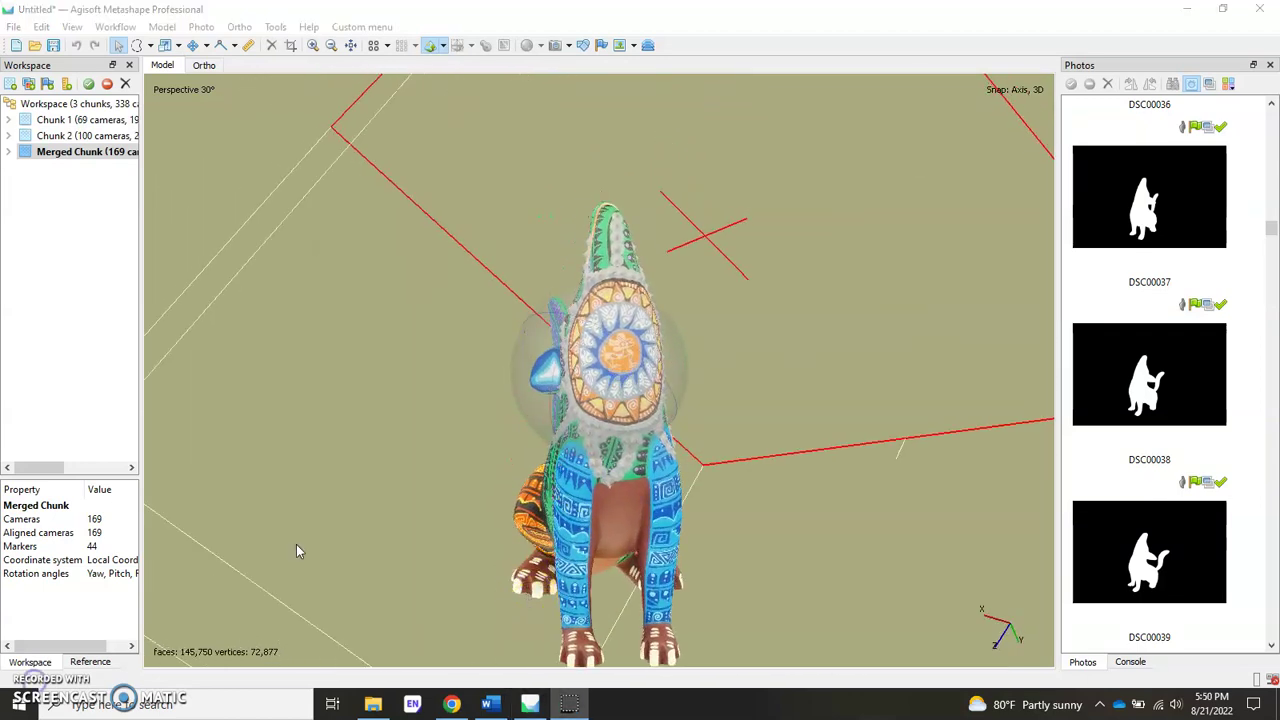
Bring up the Word document summarizing the ten-step point-based alignment workflow
{"action": "left_click", "coordinate": [490, 704]}
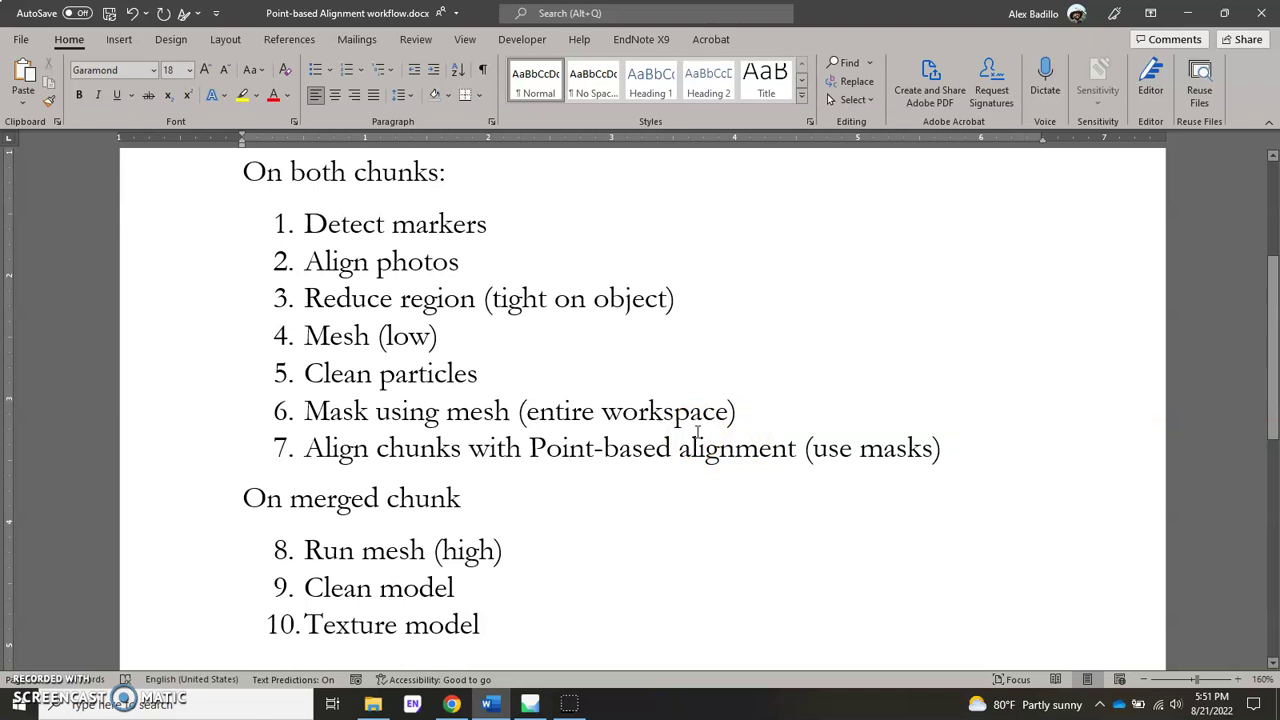
Show the finished 'Alebrije of a coyote (panted wood carving)' model page on Sketchfab
{"action": "left_click", "coordinate": [451, 704]}
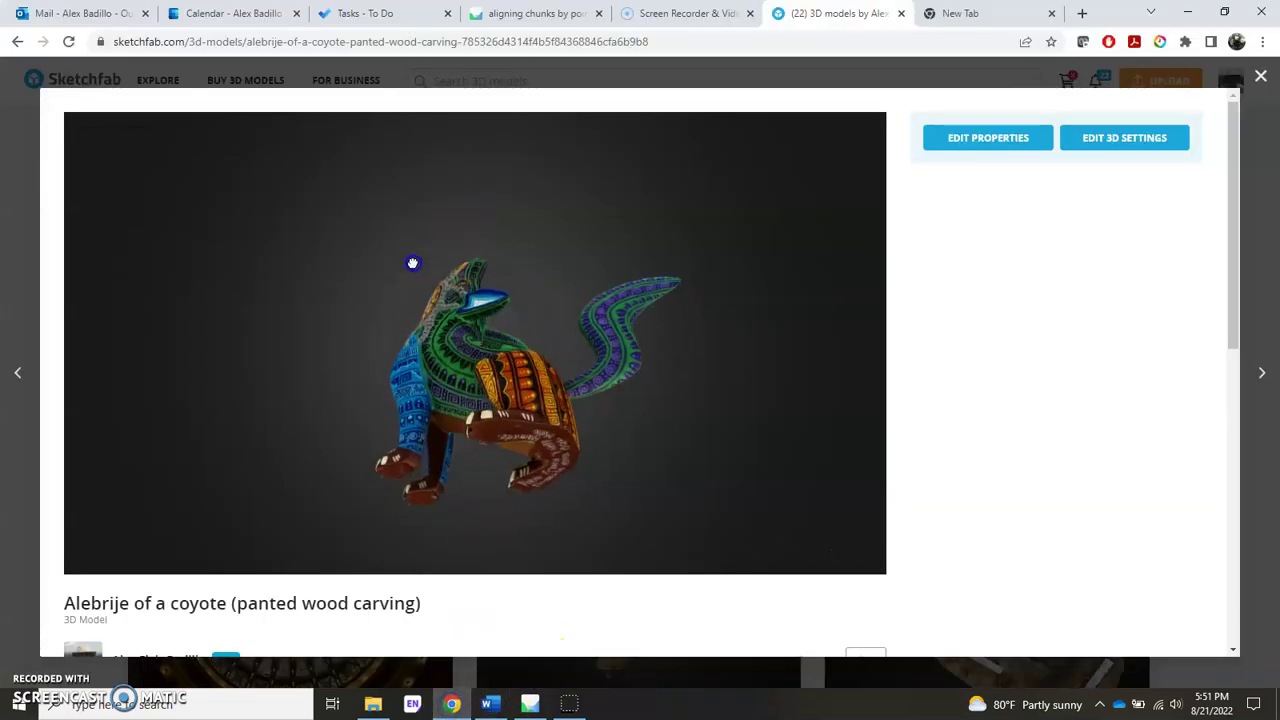